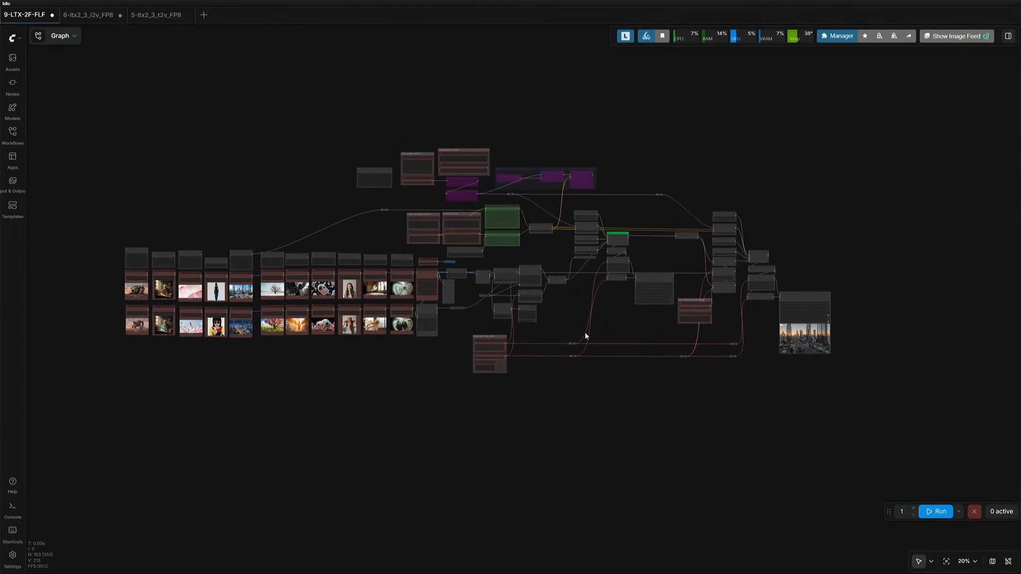
Switch to the 8-LTX-3F-Inject workflow and select its Load Diffusion Model group.
{"action": "scroll", "coordinate": [586, 336], "scroll_direction": "up", "scroll_amount": 1}
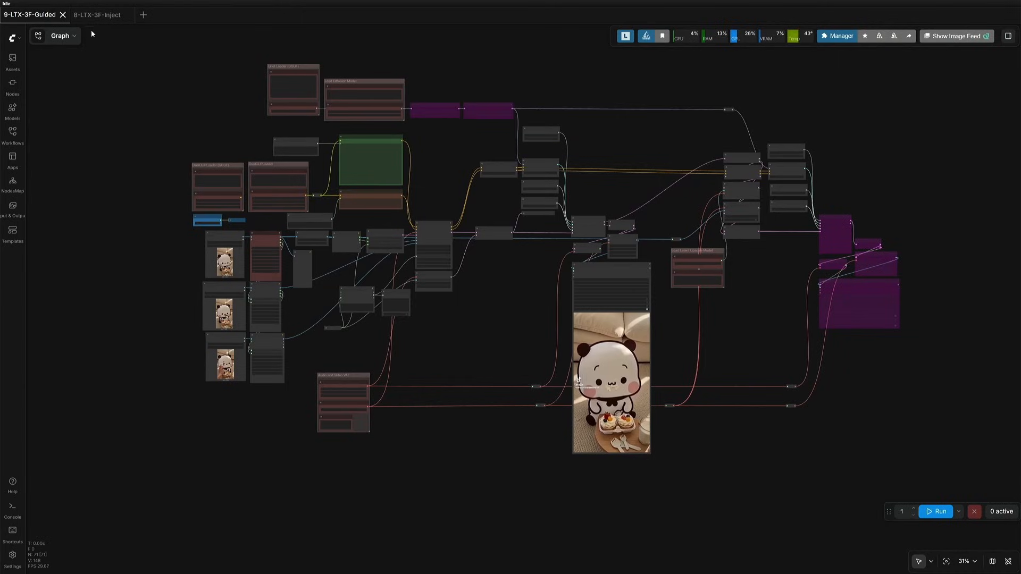
{"action": "left_click", "coordinate": [101, 16]}
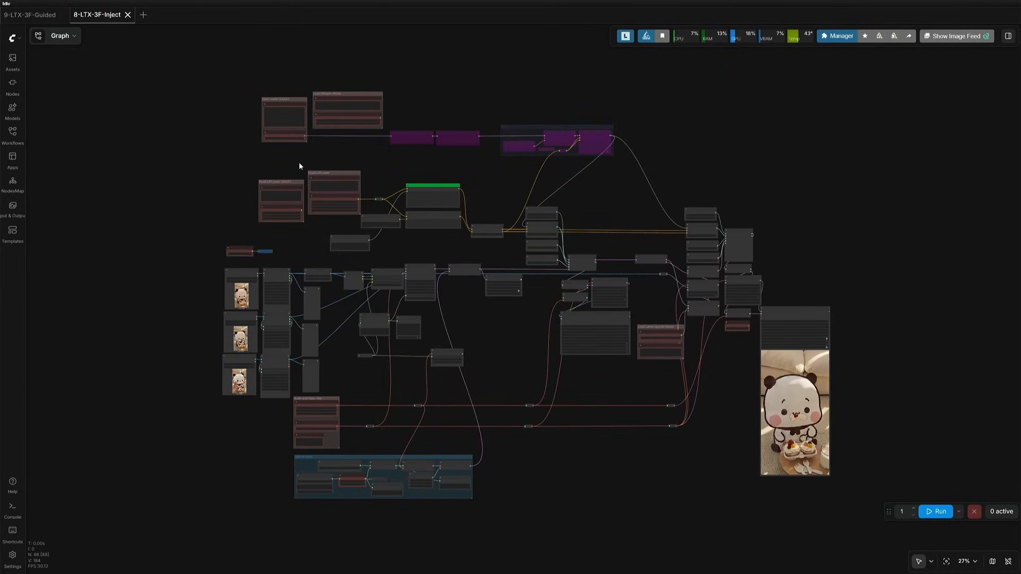
{"action": "scroll", "coordinate": [300, 166], "scroll_direction": "up", "scroll_amount": 7}
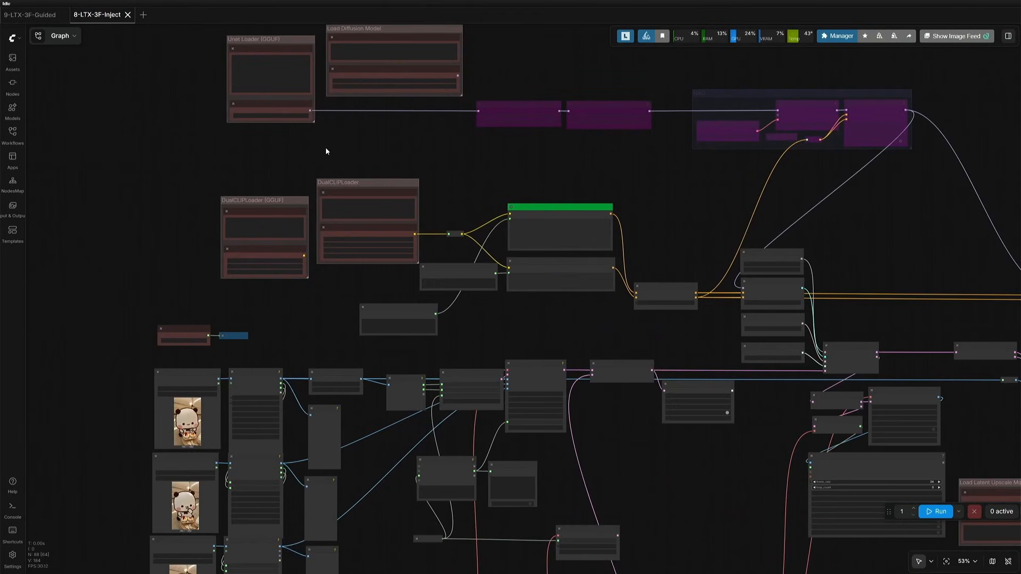
{"action": "left_click_drag", "start_coordinate": [300, 166], "coordinate": [254, 306]}
{"action": "scroll", "coordinate": [221, 222], "scroll_direction": "up", "scroll_amount": 5}
{"action": "left_click", "coordinate": [292, 120]}
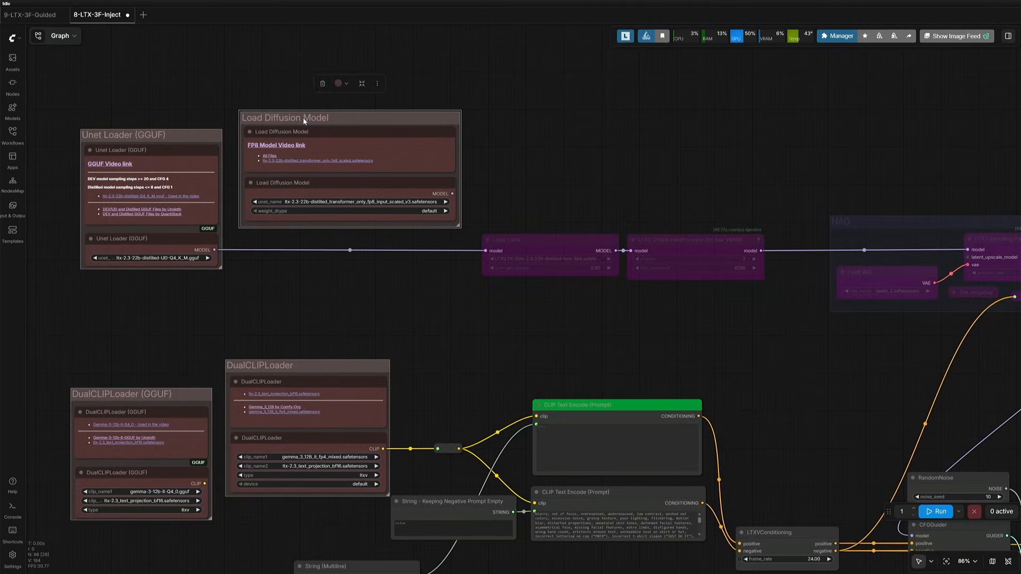
Connect the MODEL output of the Unet Loader (GGUF) node to the Load LoRA node's model input.
{"action": "scroll", "coordinate": [304, 122], "scroll_direction": "up", "scroll_amount": 5}
{"action": "left_click_drag", "start_coordinate": [158, 113], "coordinate": [296, 82]}
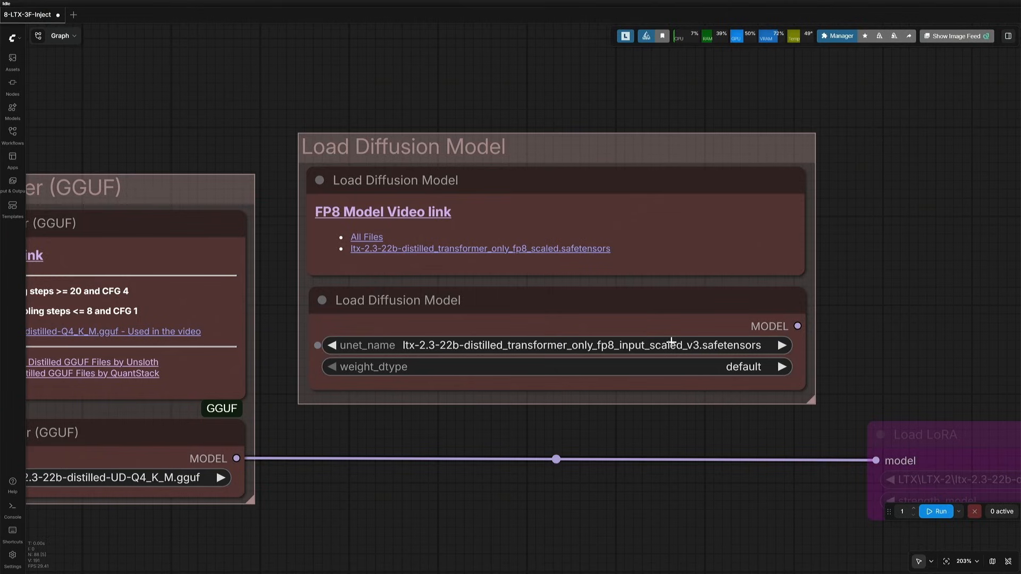
{"action": "left_click", "coordinate": [358, 238]}
{"action": "left_click", "coordinate": [118, 228]}
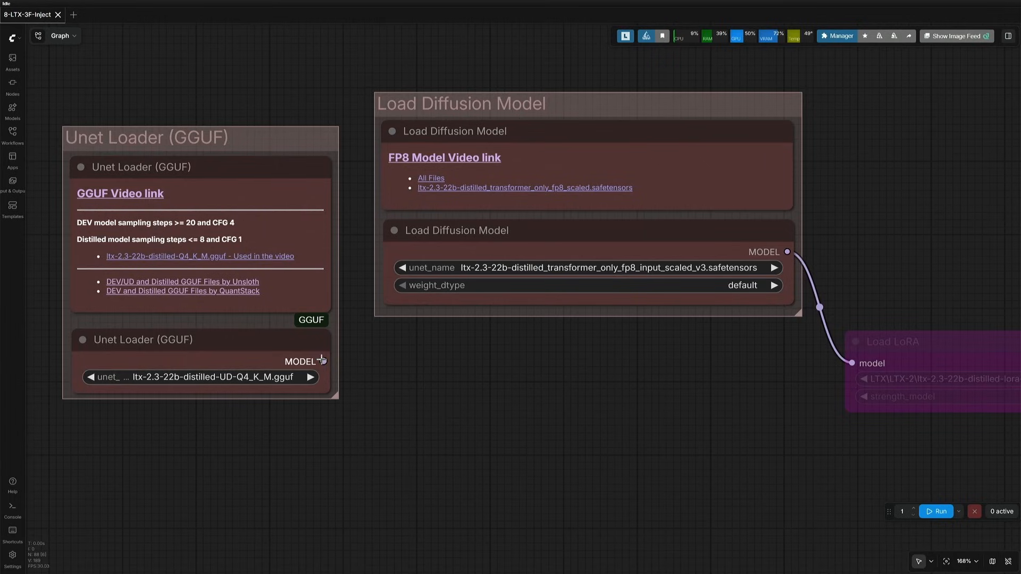
{"action": "left_click_drag", "start_coordinate": [323, 360], "coordinate": [852, 363]}
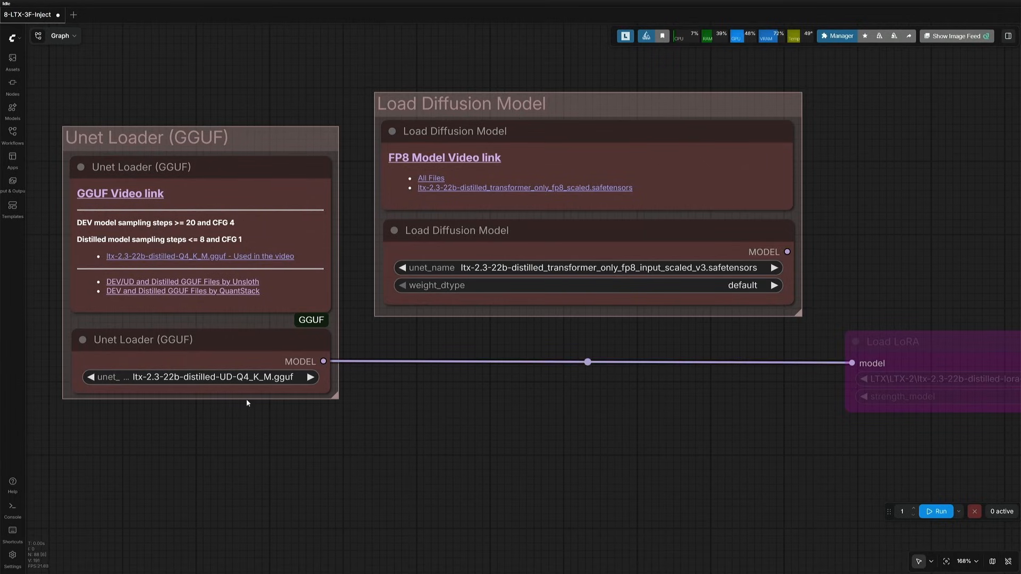
Examine the model files and sampling notes in the Unet Loader (GGUF) and Load Diffusion Model groups.
{"action": "scroll", "coordinate": [178, 409], "scroll_direction": "up", "scroll_amount": 6}
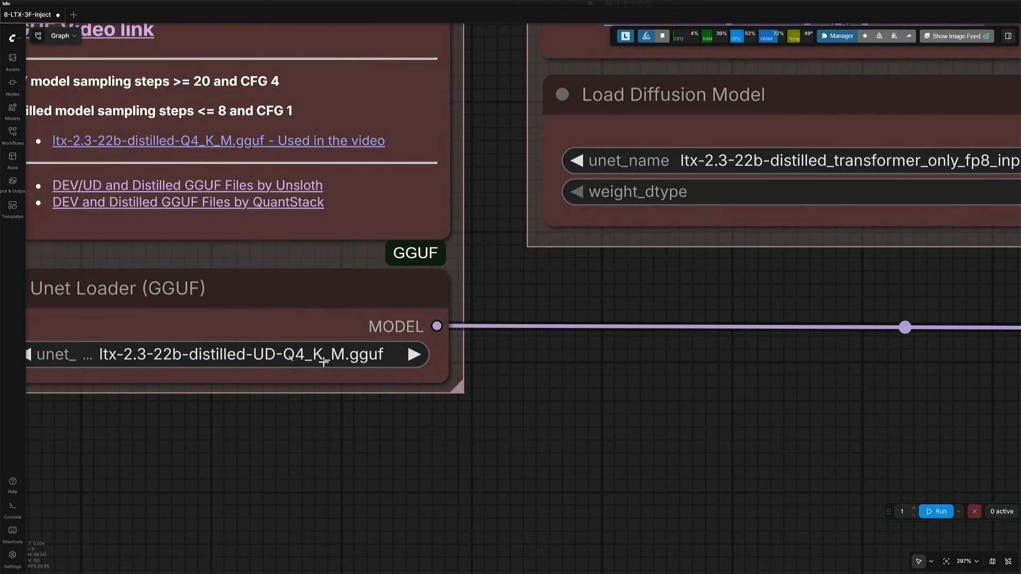
{"action": "scroll", "coordinate": [335, 458], "scroll_direction": "down", "scroll_amount": 3}
{"action": "left_click_drag", "start_coordinate": [488, 435], "coordinate": [459, 483]}
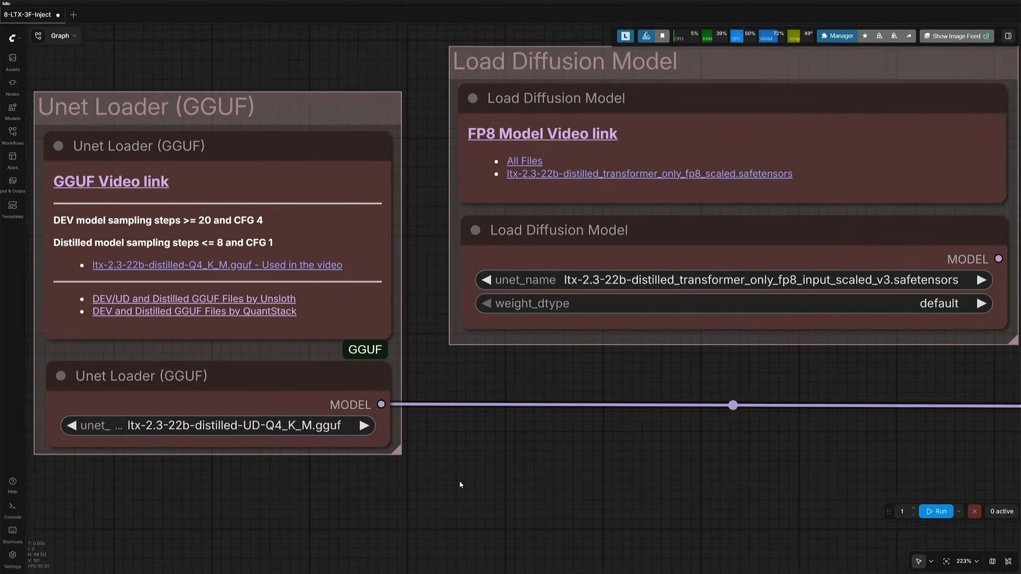
{"action": "scroll", "coordinate": [463, 485], "scroll_direction": "down", "scroll_amount": 1}
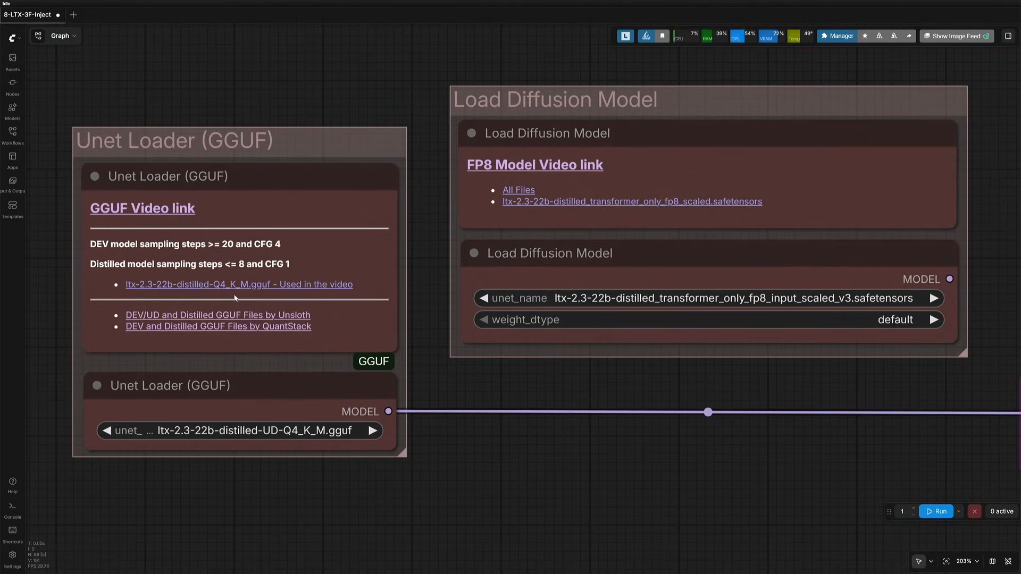
{"action": "left_click_drag", "start_coordinate": [490, 376], "coordinate": [337, 423]}
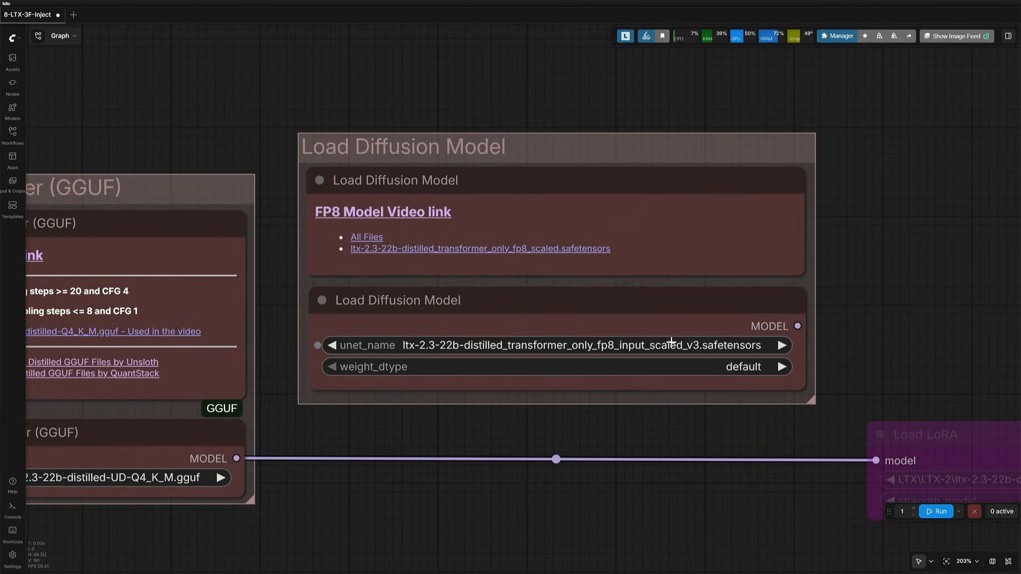
{"action": "scroll", "coordinate": [532, 414], "scroll_direction": "down", "scroll_amount": 3}
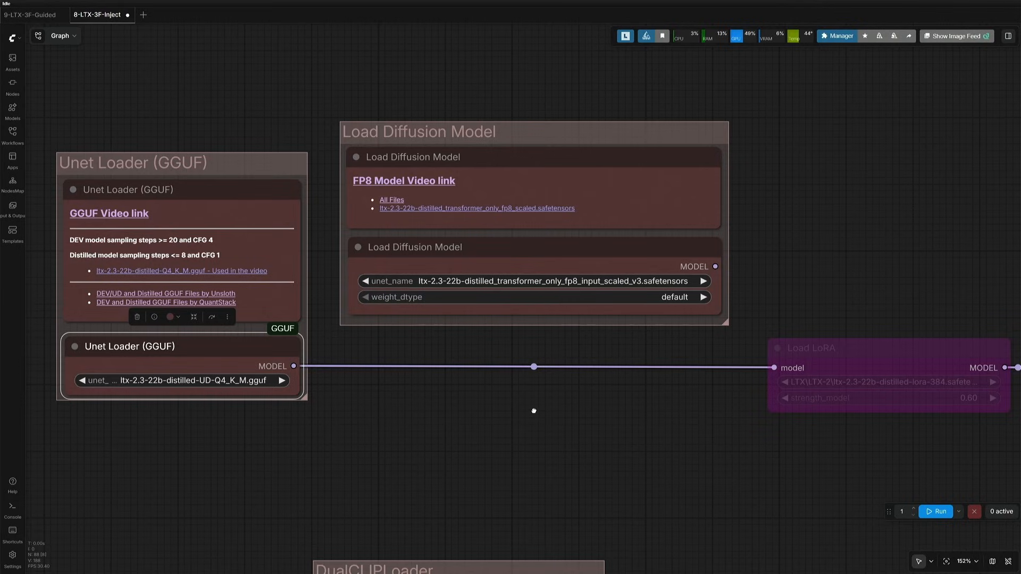
{"action": "left_click_drag", "start_coordinate": [534, 410], "coordinate": [537, 411]}
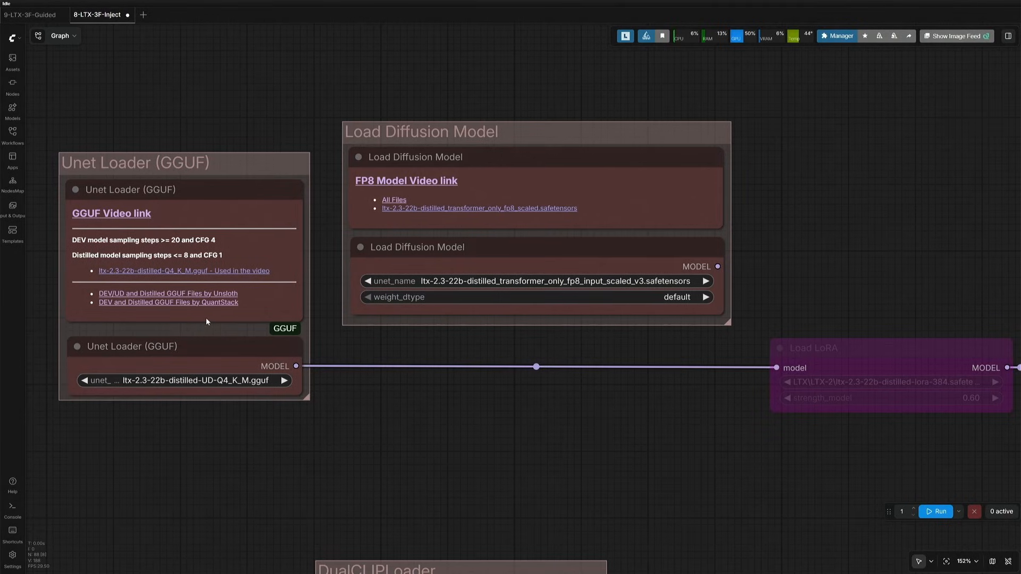
Inspect the bypassed Load LoRA and LTXV Chunk FeedForward nodes in the model chain.
{"action": "scroll", "coordinate": [572, 420], "scroll_direction": "down", "scroll_amount": 9}
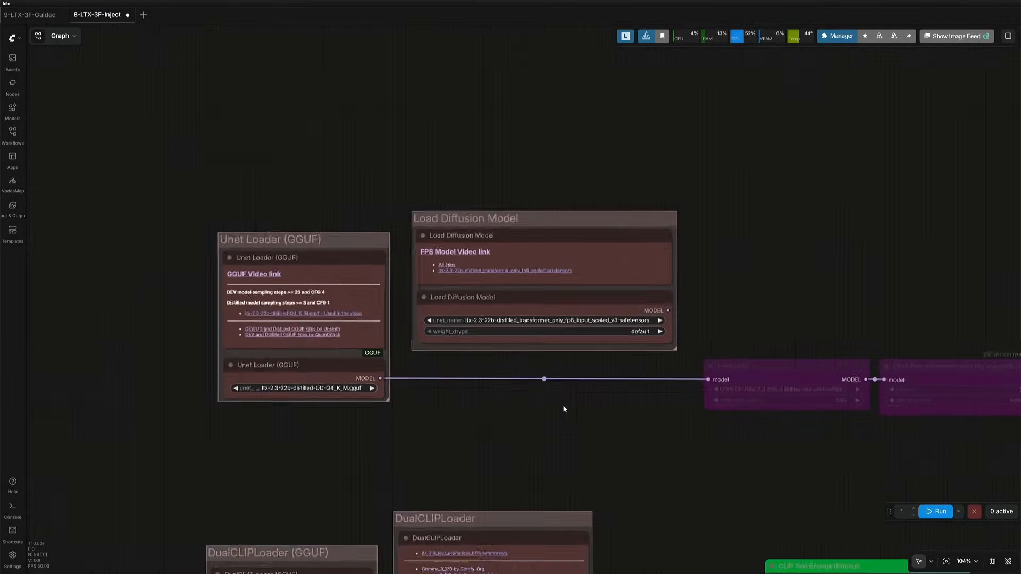
{"action": "left_click_drag", "start_coordinate": [528, 373], "coordinate": [376, 237]}
{"action": "scroll", "coordinate": [331, 250], "scroll_direction": "up", "scroll_amount": 7}
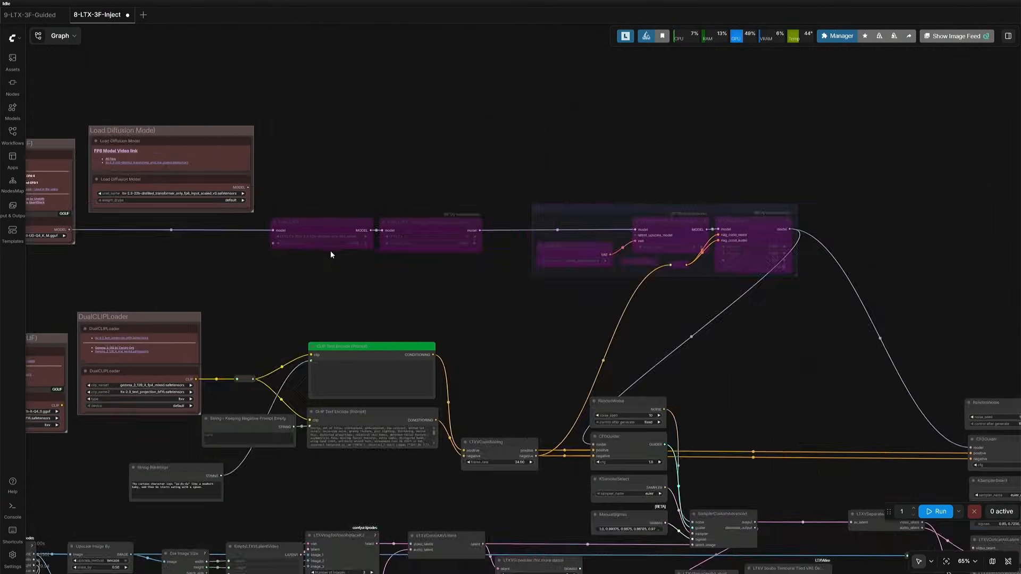
{"action": "left_click", "coordinate": [311, 199]}
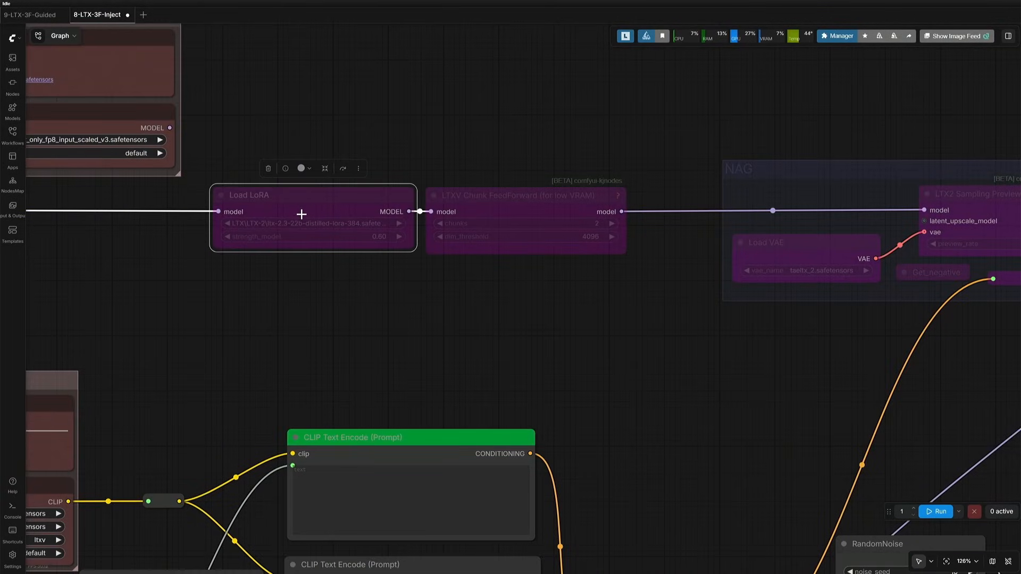
{"action": "scroll", "coordinate": [307, 244], "scroll_direction": "up", "scroll_amount": 5}
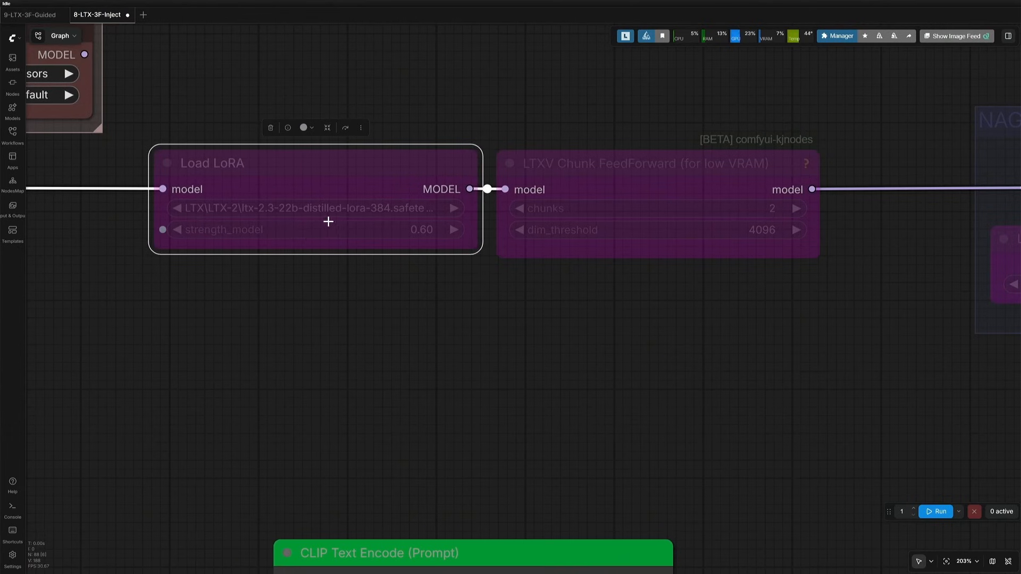
{"action": "scroll", "coordinate": [310, 237], "scroll_direction": "down", "scroll_amount": 8}
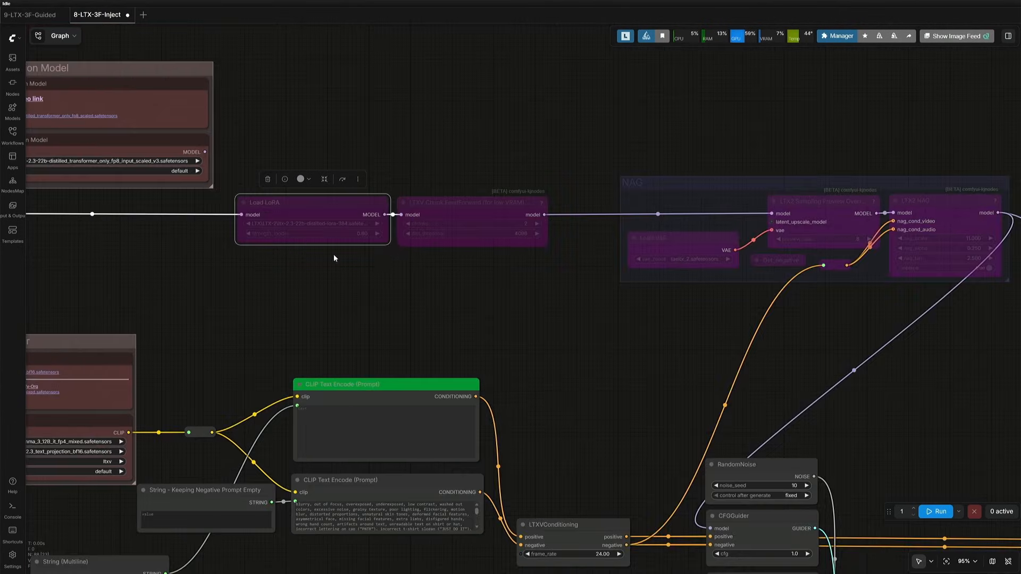
{"action": "left_click", "coordinate": [449, 211]}
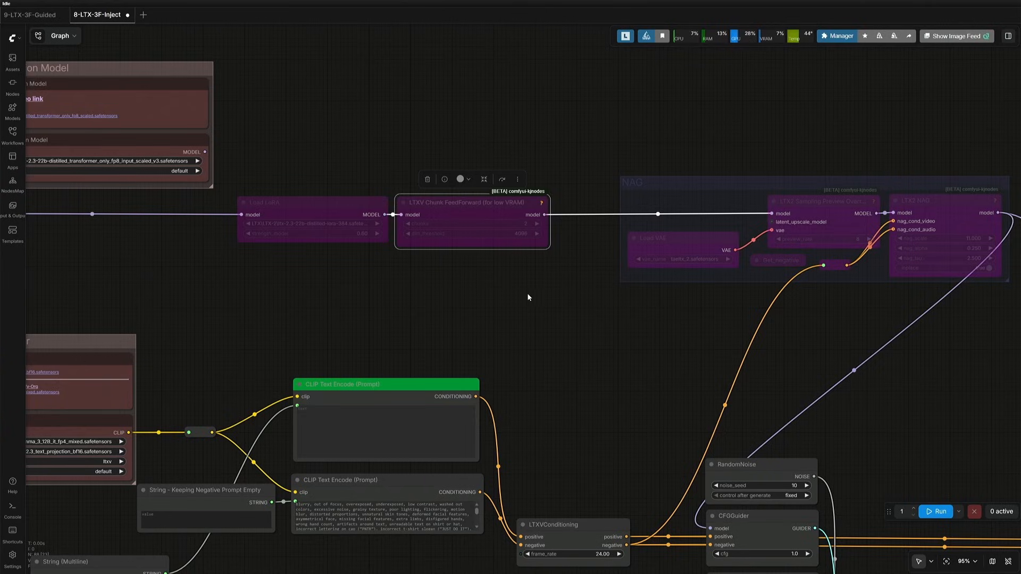
Examine the NAG group's nodes and its model links to the two CFGGuider nodes.
{"action": "left_click_drag", "start_coordinate": [529, 297], "coordinate": [321, 317]}
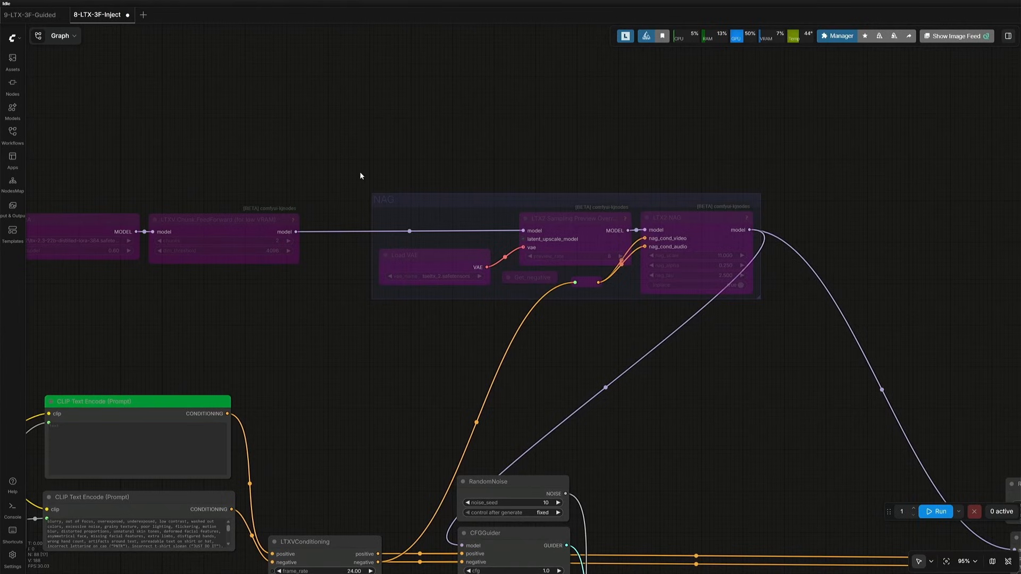
{"action": "left_click_drag", "start_coordinate": [360, 173], "coordinate": [837, 350]}
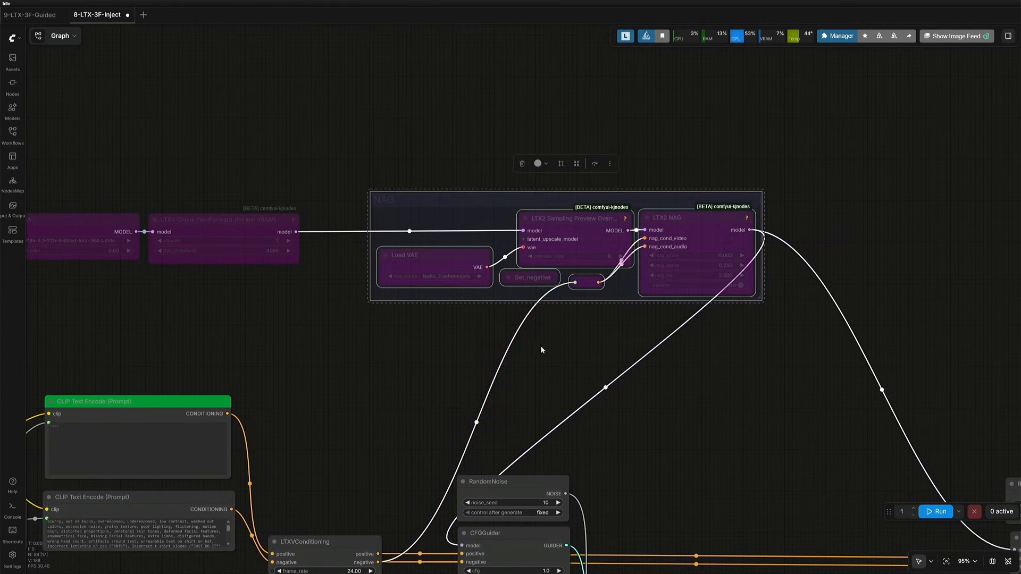
{"action": "left_click", "coordinate": [460, 361]}
{"action": "scroll", "coordinate": [460, 361], "scroll_direction": "down", "scroll_amount": 3}
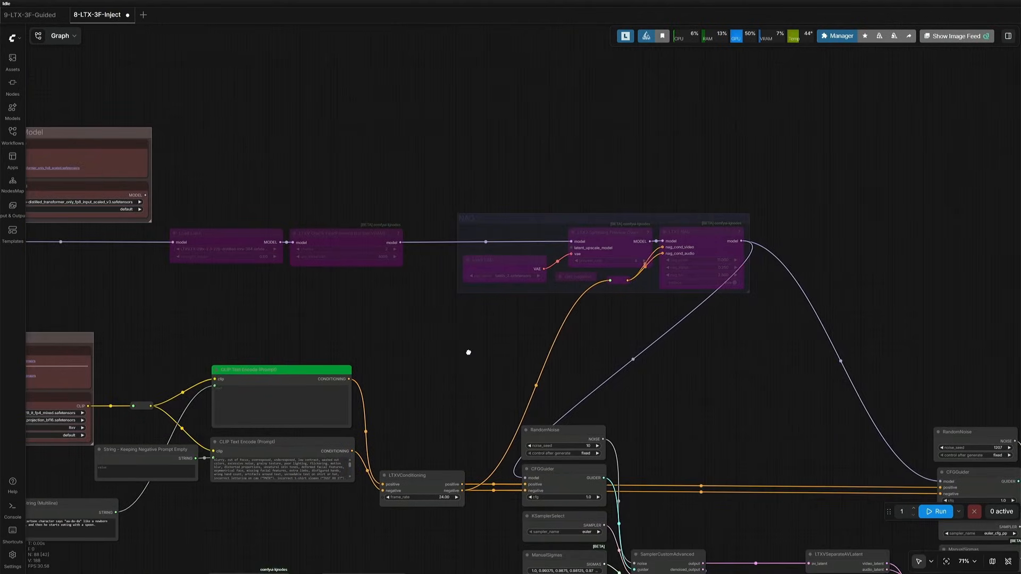
{"action": "mouse_move", "coordinate": [468, 353]}
{"action": "left_mouse_down"}
{"action": "mouse_move", "coordinate": [494, 274]}
{"action": "mouse_move", "coordinate": [422, 219]}
{"action": "left_mouse_up"}
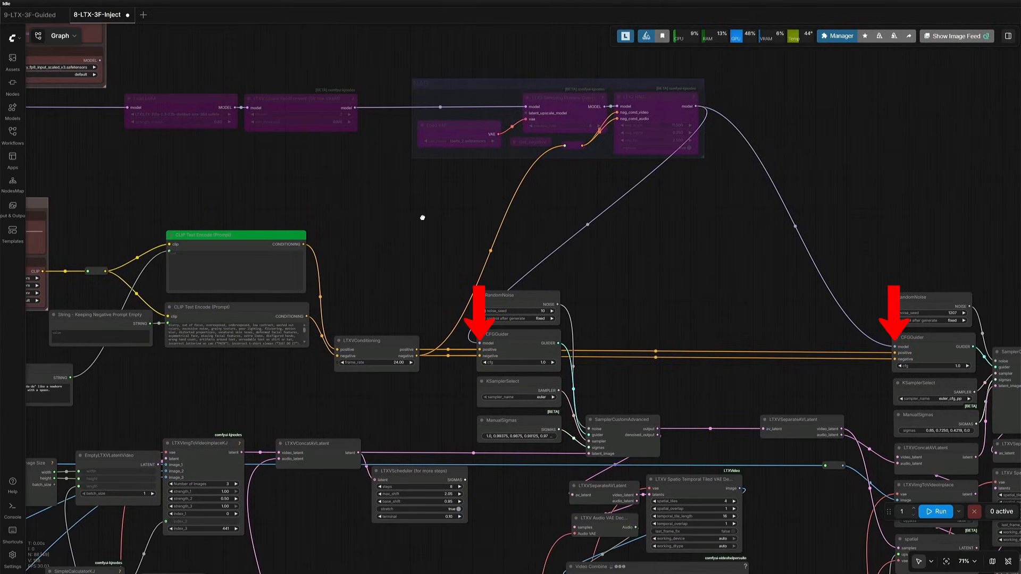
{"action": "left_click_drag", "start_coordinate": [422, 217], "coordinate": [713, 247]}
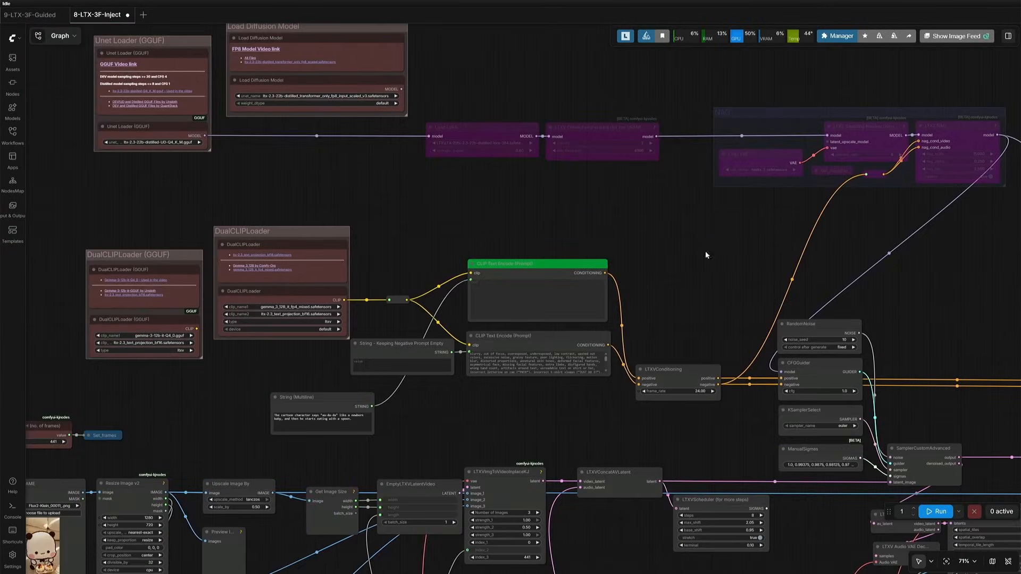
Compare the text encoder files in the DualCLIPLoader and DualCLIPLoader (GGUF) groups.
{"action": "scroll", "coordinate": [187, 348], "scroll_direction": "up", "scroll_amount": 2}
{"action": "scroll", "coordinate": [188, 348], "scroll_direction": "up", "scroll_amount": 6}
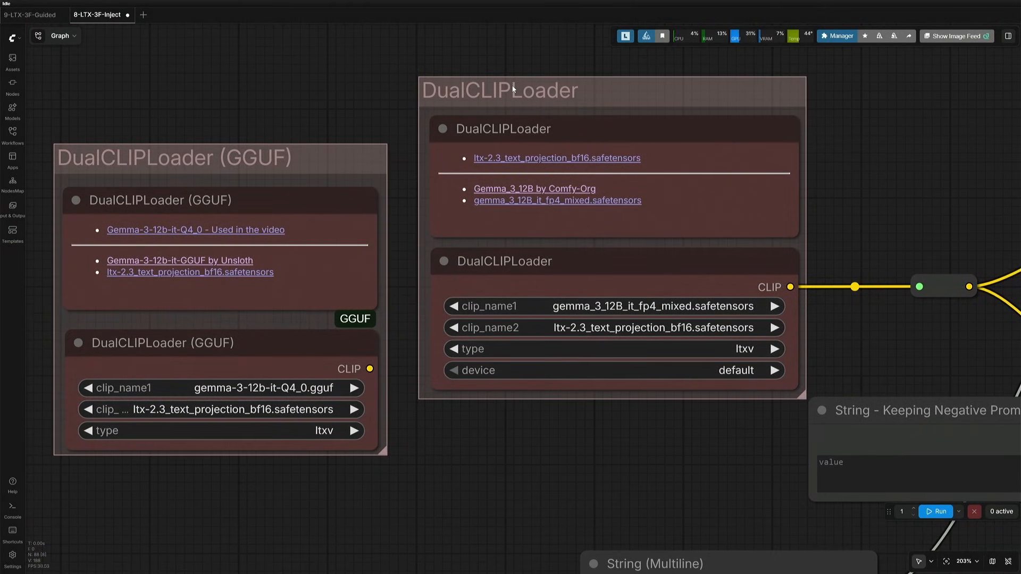
{"action": "left_click", "coordinate": [513, 89]}
{"action": "left_click", "coordinate": [536, 474]}
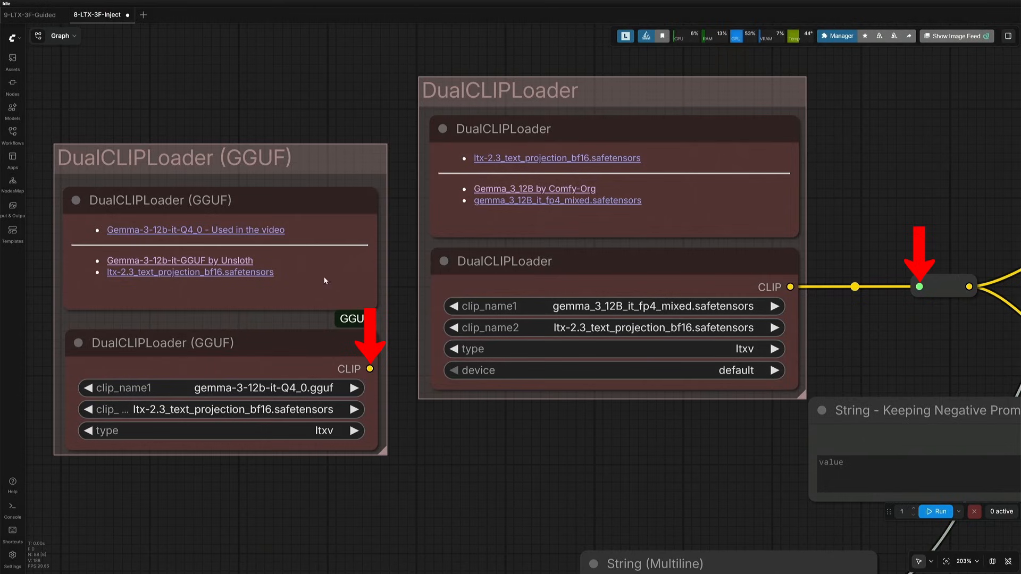
{"action": "left_click", "coordinate": [270, 172]}
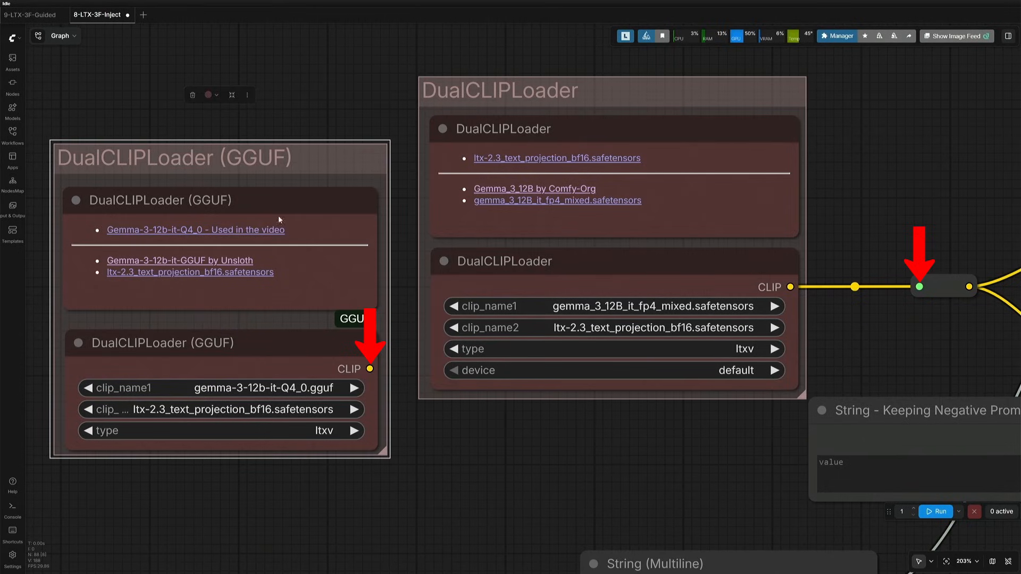
{"action": "left_click", "coordinate": [459, 445]}
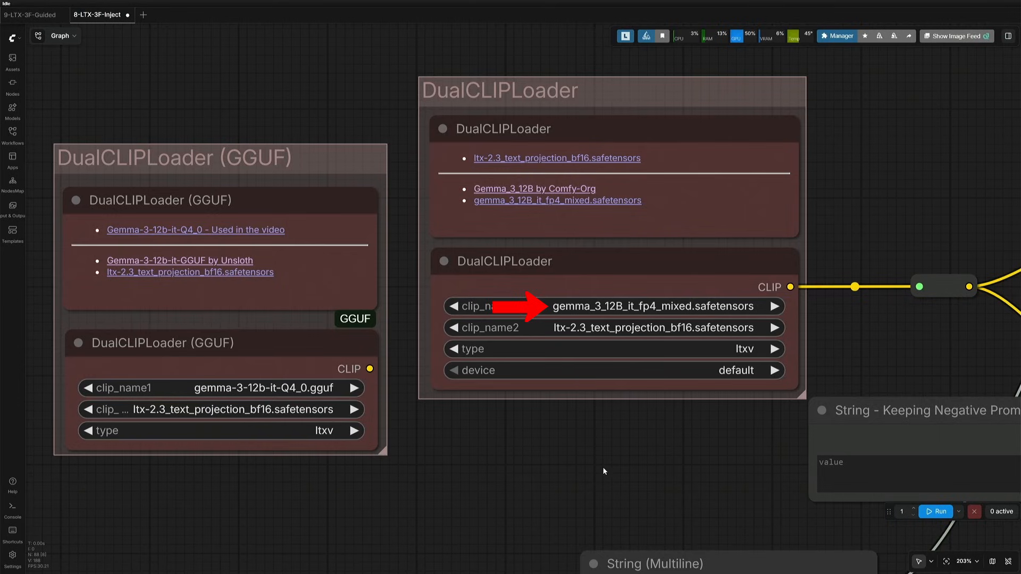
Nudge the "String - Keeping Negative Prompt Empty" node slightly upward beside the negative CLIP Text Encode node.
{"action": "left_click_drag", "start_coordinate": [604, 472], "coordinate": [314, 435]}
{"action": "scroll", "coordinate": [372, 453], "scroll_direction": "down", "scroll_amount": 4}
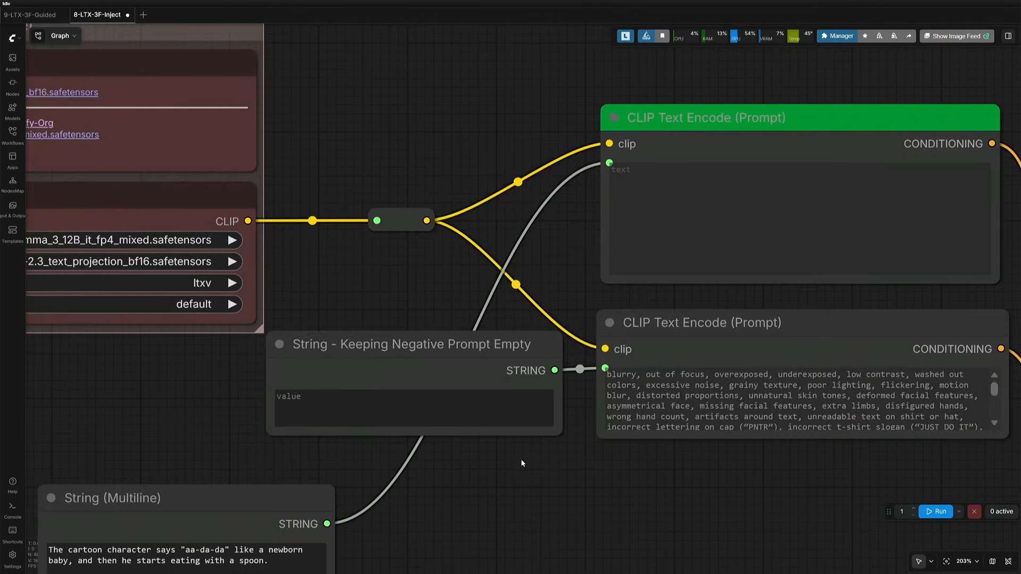
{"action": "scroll", "coordinate": [532, 457], "scroll_direction": "up", "scroll_amount": 4}
{"action": "left_click", "coordinate": [423, 360]}
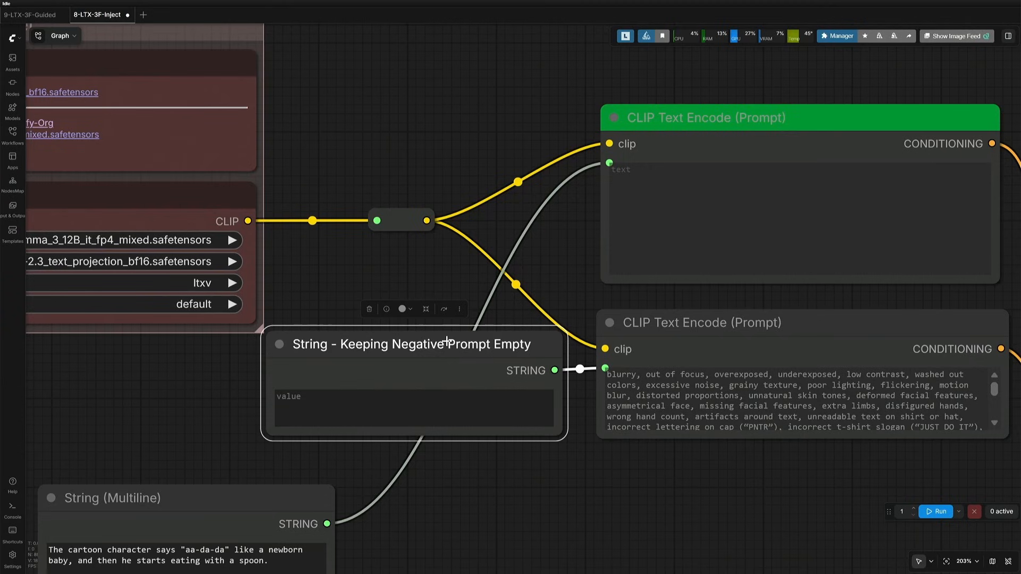
{"action": "left_click_drag", "start_coordinate": [447, 341], "coordinate": [445, 338]}
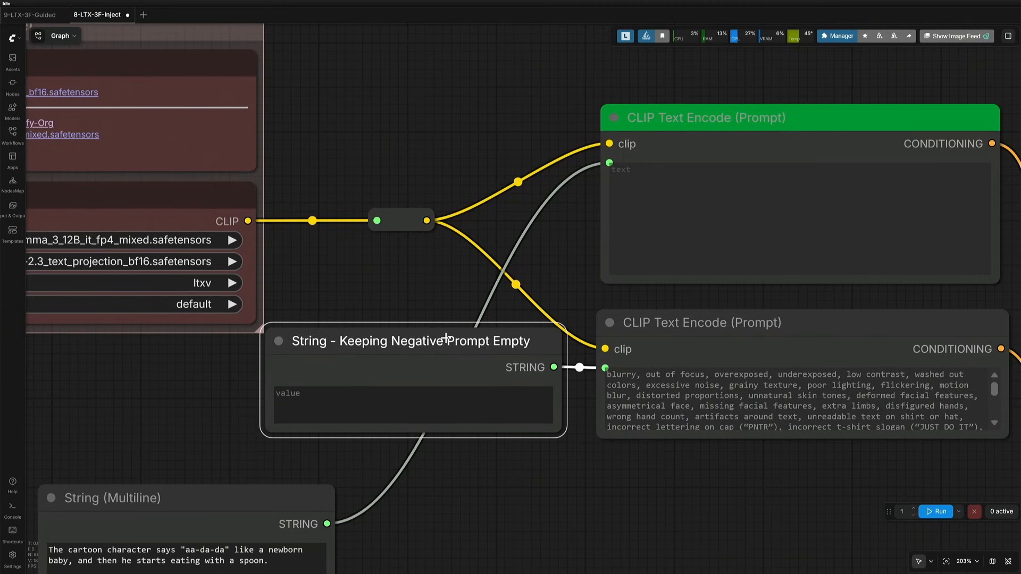
{"action": "left_click", "coordinate": [535, 471]}
Move the String (Multiline) node above the clip reroute, near the green CLIP Text Encode node, and save the workflow.
{"action": "left_click_drag", "start_coordinate": [453, 499], "coordinate": [611, 322]}
{"action": "left_click", "coordinate": [474, 350]}
{"action": "scroll", "coordinate": [624, 372], "scroll_direction": "down", "scroll_amount": 4}
{"action": "left_click_drag", "start_coordinate": [625, 373], "coordinate": [497, 445]}
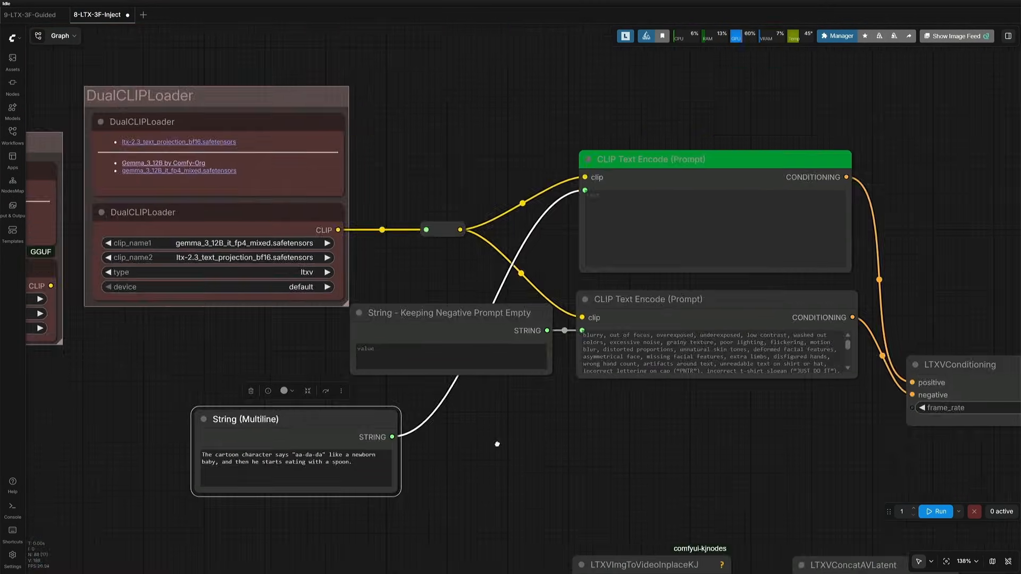
{"action": "scroll", "coordinate": [496, 446], "scroll_direction": "down", "scroll_amount": 2}
{"action": "left_click_drag", "start_coordinate": [352, 420], "coordinate": [487, 103]}
{"action": "left_click", "coordinate": [477, 170]}
{"action": "scroll", "coordinate": [477, 169], "scroll_direction": "up", "scroll_amount": 12}
{"action": "key", "text": "ctrl+s"}
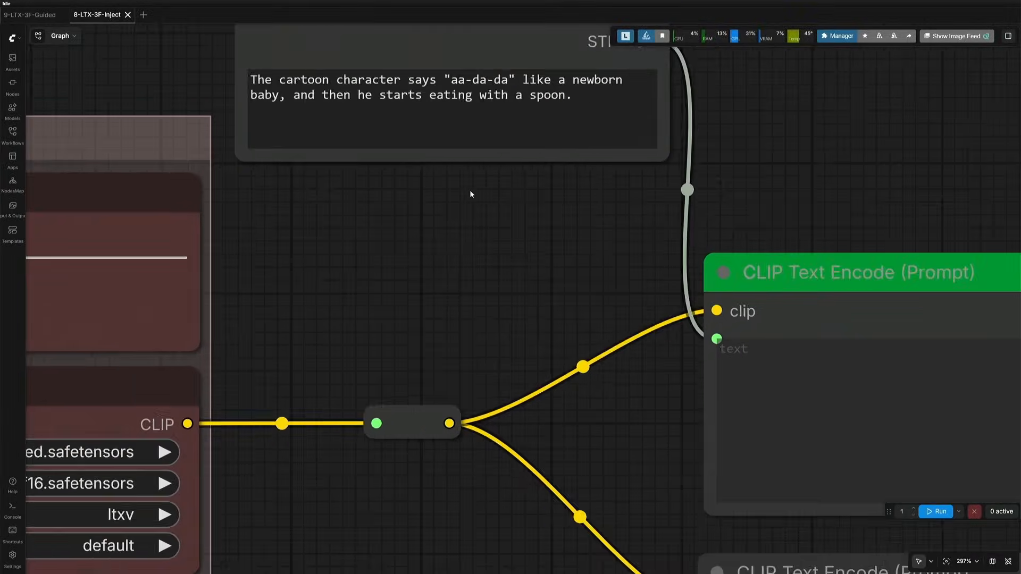
Review the prompt text in the String (Multiline) node and its link to the green CLIP Text Encode node.
{"action": "left_click_drag", "start_coordinate": [461, 226], "coordinate": [457, 322]}
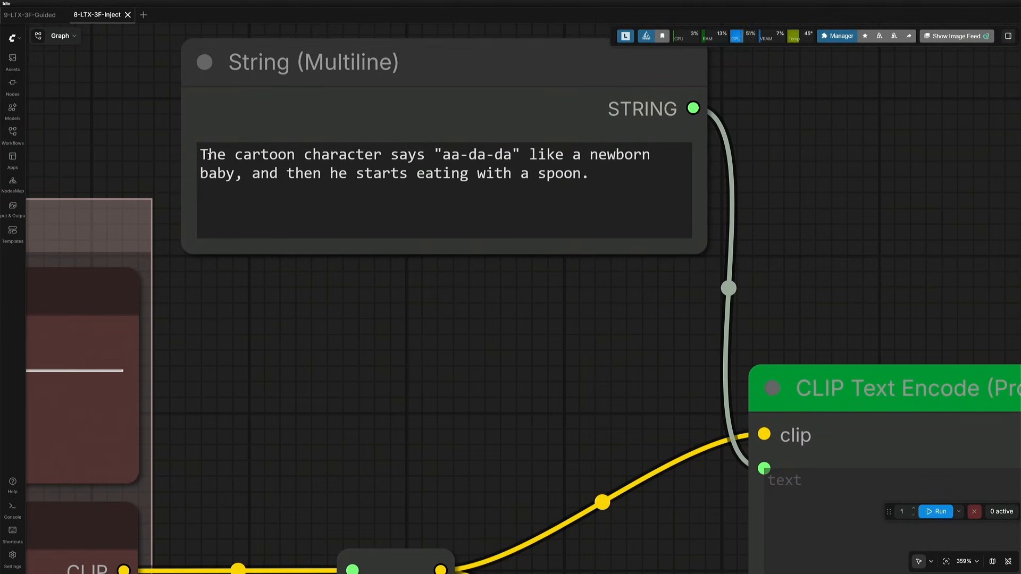
{"action": "left_click_drag", "start_coordinate": [209, 155], "coordinate": [645, 159]}
{"action": "scroll", "coordinate": [503, 333], "scroll_direction": "down", "scroll_amount": 9}
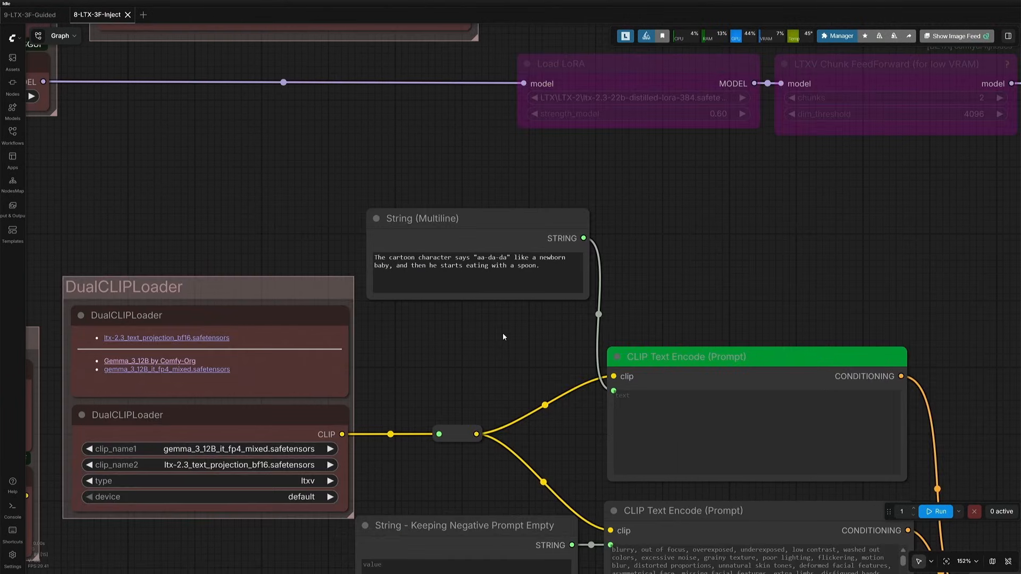
Examine the first sampling stage, from RandomNoise, CFGGuider and ManualSigmas through SamplerCustomAdvanced to its decode nodes and Video Combine.
{"action": "scroll", "coordinate": [502, 333], "scroll_direction": "down", "scroll_amount": 8}
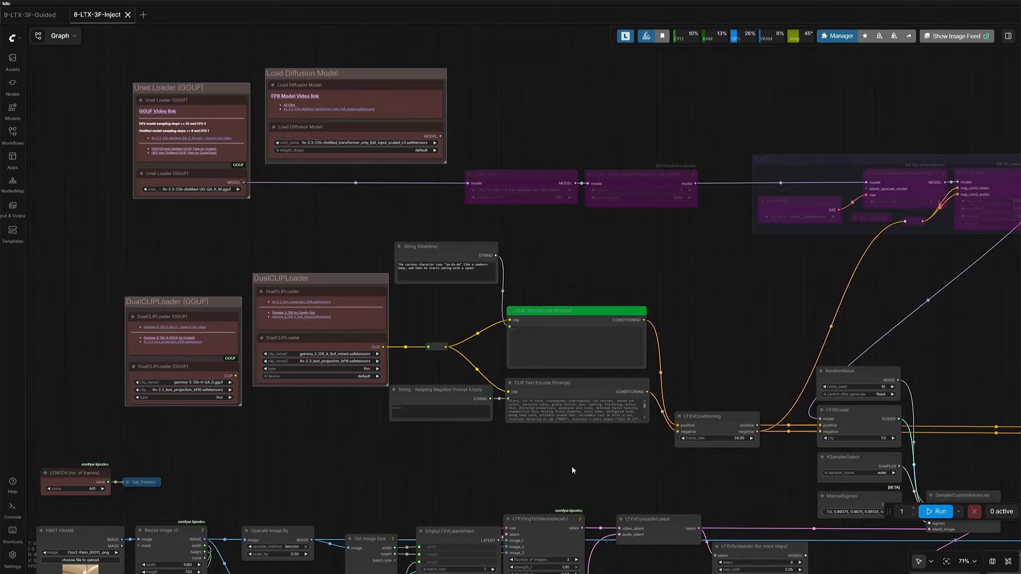
{"action": "scroll", "coordinate": [572, 471], "scroll_direction": "right", "scroll_amount": 5}
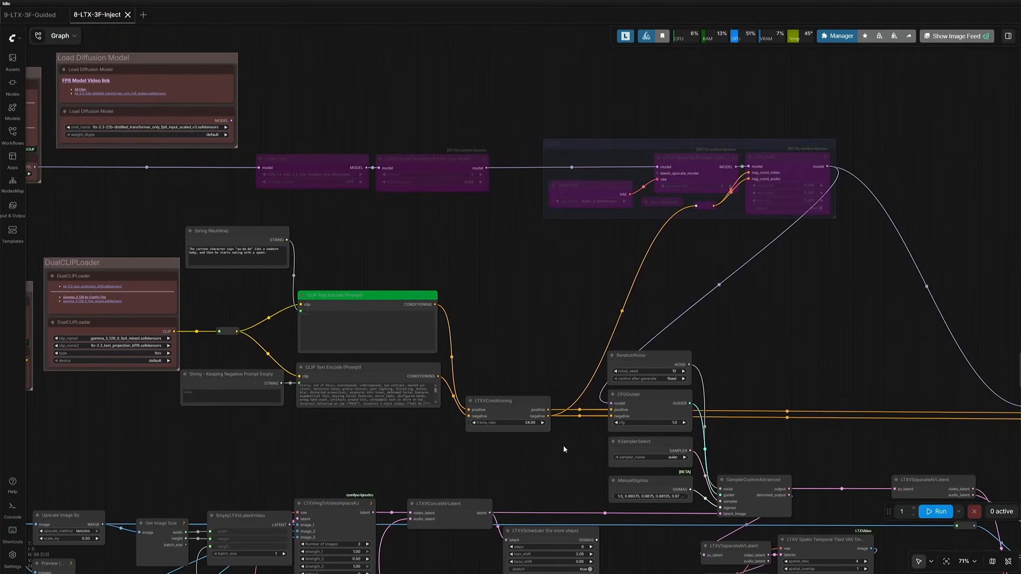
{"action": "left_click_drag", "start_coordinate": [647, 328], "coordinate": [753, 491]}
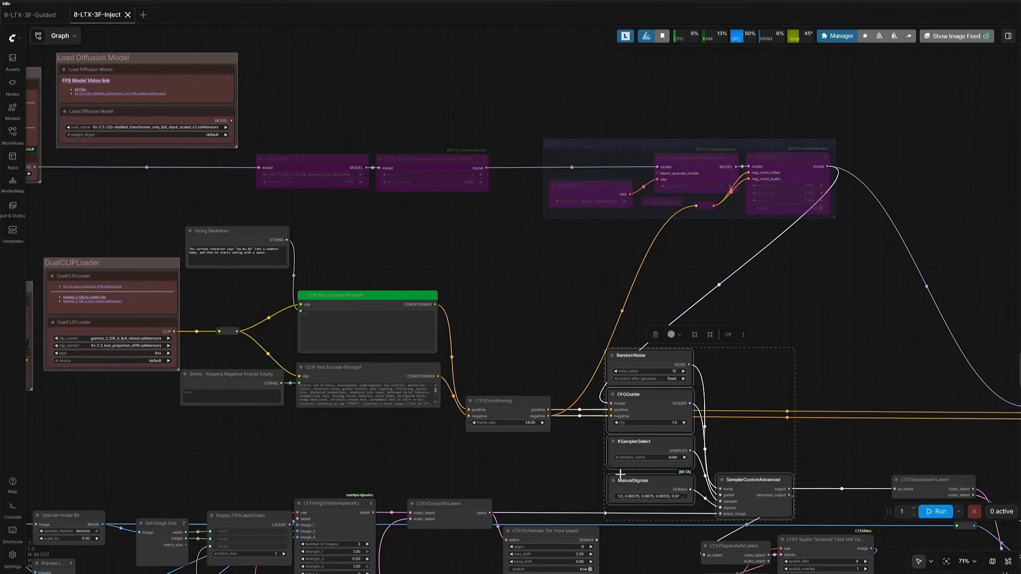
{"action": "scroll", "coordinate": [619, 474], "scroll_direction": "down", "scroll_amount": 8}
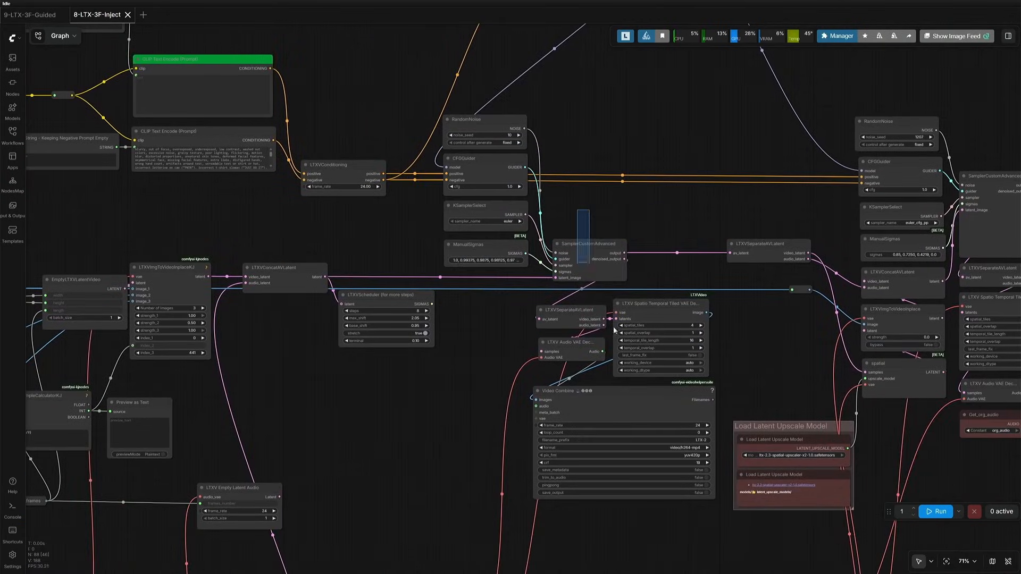
{"action": "left_click_drag", "start_coordinate": [615, 330], "coordinate": [691, 487]}
{"action": "scroll", "coordinate": [525, 463], "scroll_direction": "down", "scroll_amount": 5}
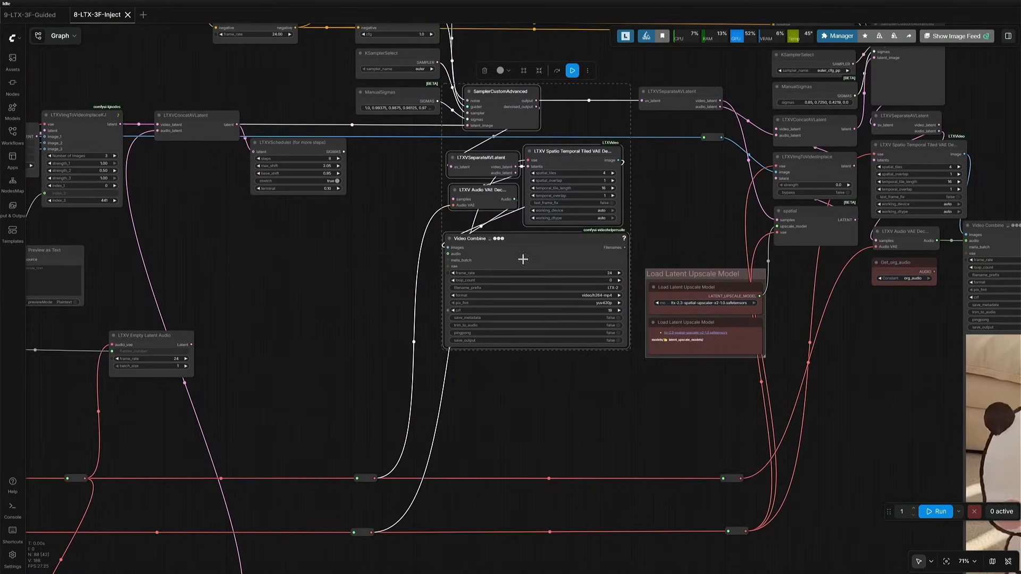
{"action": "scroll", "coordinate": [631, 355], "scroll_direction": "down", "scroll_amount": 6}
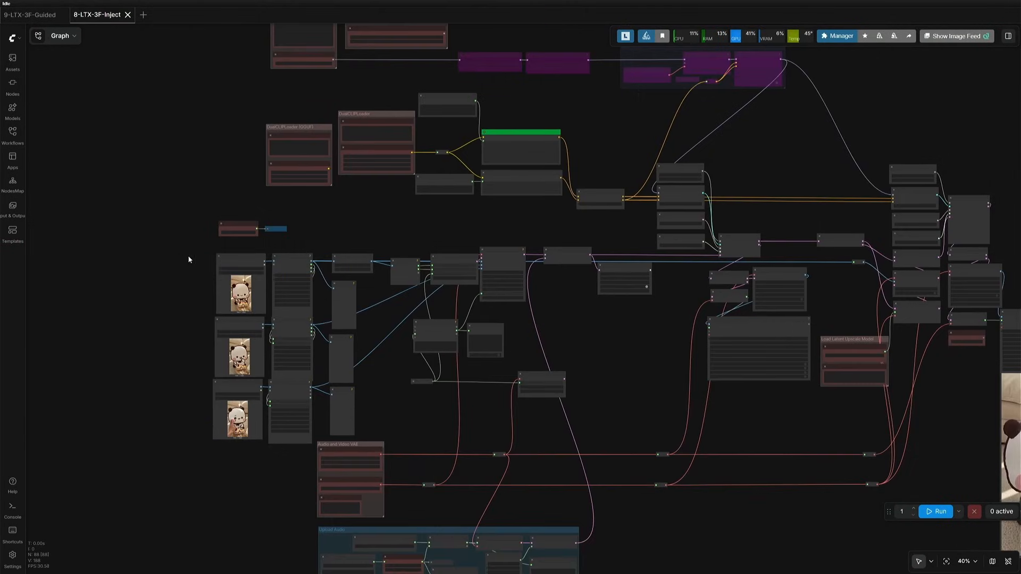
Examine the frame input section, focusing on the FIRST FRAME image and the width, height and keep_proportion settings of its Resize Image v2 node.
{"action": "left_click_drag", "start_coordinate": [177, 253], "coordinate": [613, 420]}
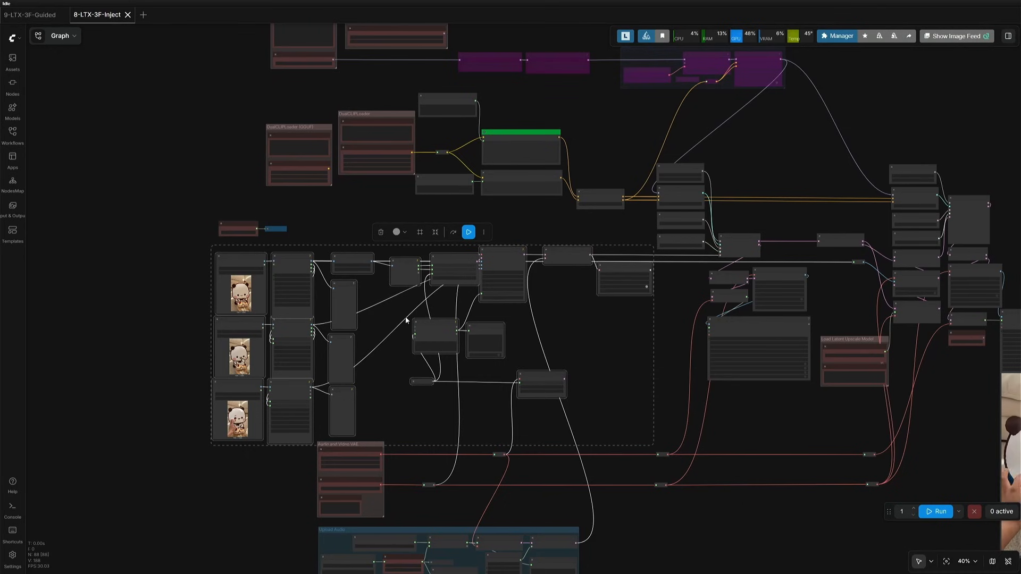
{"action": "scroll", "coordinate": [230, 313], "scroll_direction": "up", "scroll_amount": 4}
{"action": "scroll", "coordinate": [230, 312], "scroll_direction": "up", "scroll_amount": 7}
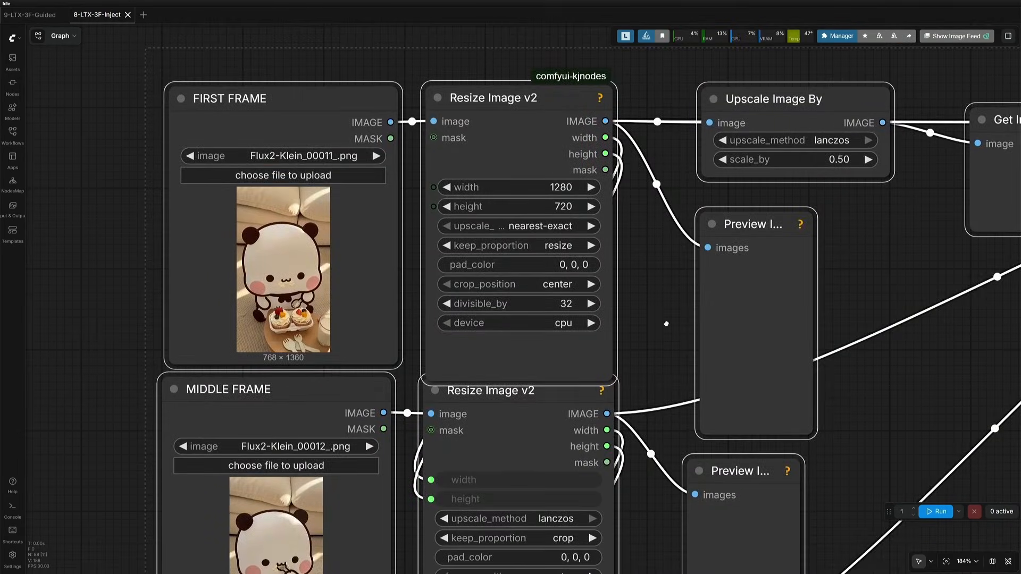
{"action": "scroll", "coordinate": [660, 315], "scroll_direction": "up", "scroll_amount": 1}
{"action": "left_click_drag", "start_coordinate": [660, 315], "coordinate": [675, 343]}
{"action": "scroll", "coordinate": [169, 333], "scroll_direction": "up", "scroll_amount": 4}
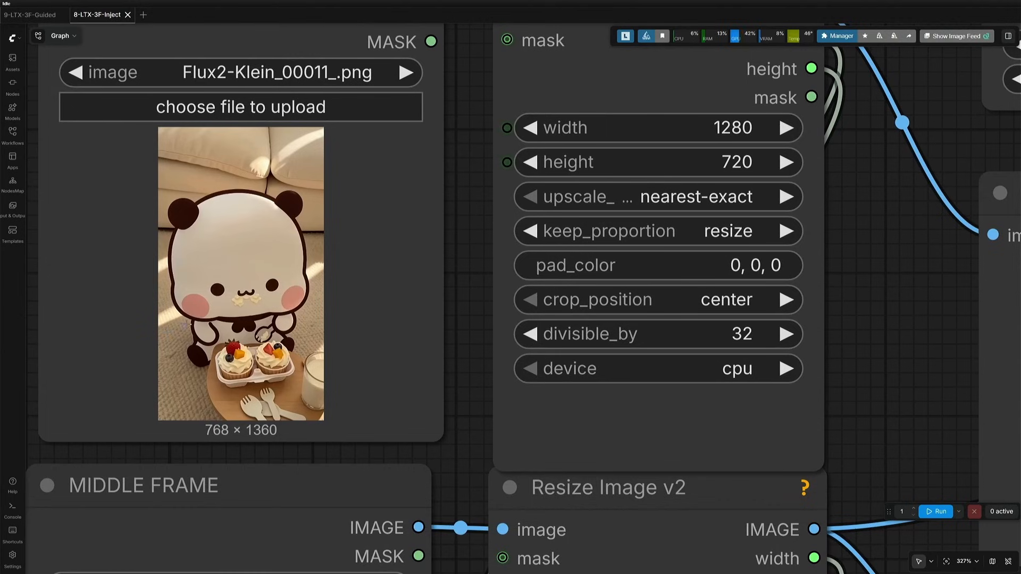
{"action": "scroll", "coordinate": [239, 305], "scroll_direction": "down", "scroll_amount": 4}
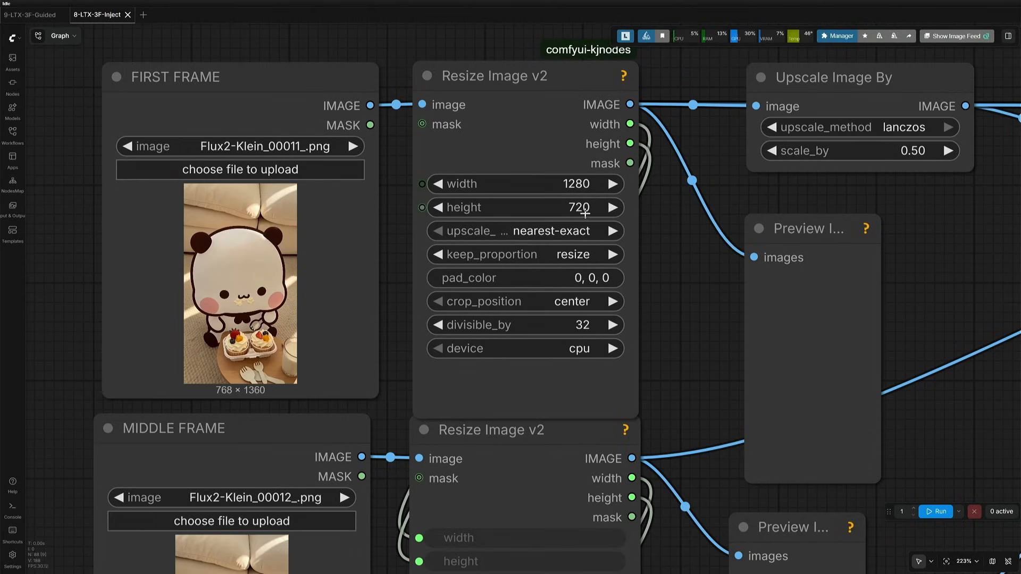
{"action": "scroll", "coordinate": [566, 236], "scroll_direction": "down", "scroll_amount": 10}
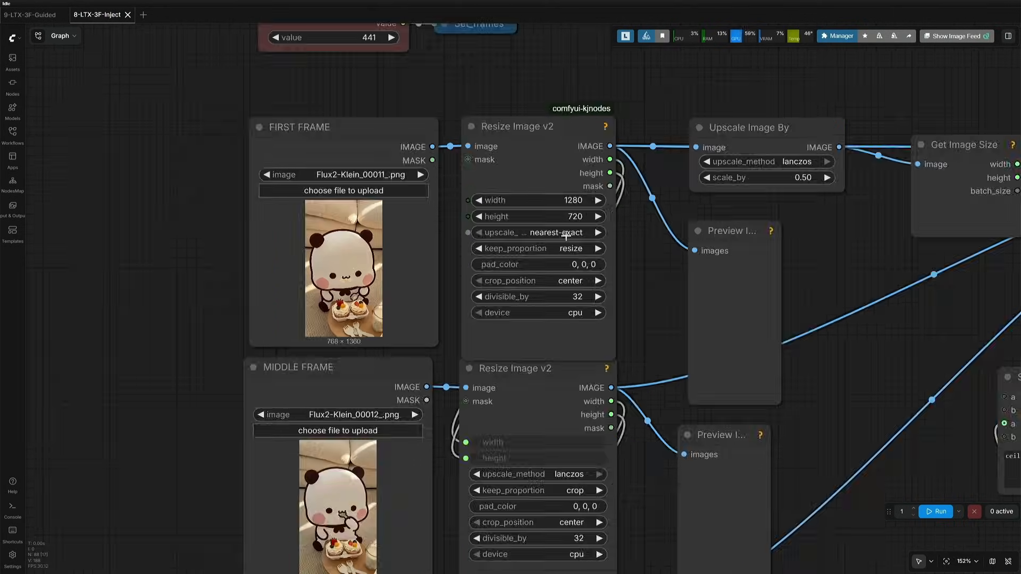
Select the nodes of the sampling section downstream of the frame inputs and bypass them.
{"action": "scroll", "coordinate": [566, 236], "scroll_direction": "down", "scroll_amount": 6}
{"action": "left_click_drag", "start_coordinate": [565, 297], "coordinate": [79, 332]}
{"action": "left_click_drag", "start_coordinate": [600, 188], "coordinate": [663, 321]}
{"action": "left_click", "coordinate": [657, 193]}
{"action": "scroll", "coordinate": [661, 207], "scroll_direction": "right", "scroll_amount": 5}
{"action": "left_click_drag", "start_coordinate": [661, 149], "coordinate": [735, 319]}
{"action": "key", "text": "ctrl+b"}
Run the workflow to generate previews of the resized first, middle and last frames.
{"action": "scroll", "coordinate": [691, 202], "scroll_direction": "left", "scroll_amount": 5}
{"action": "scroll", "coordinate": [158, 233], "scroll_direction": "up", "scroll_amount": 12}
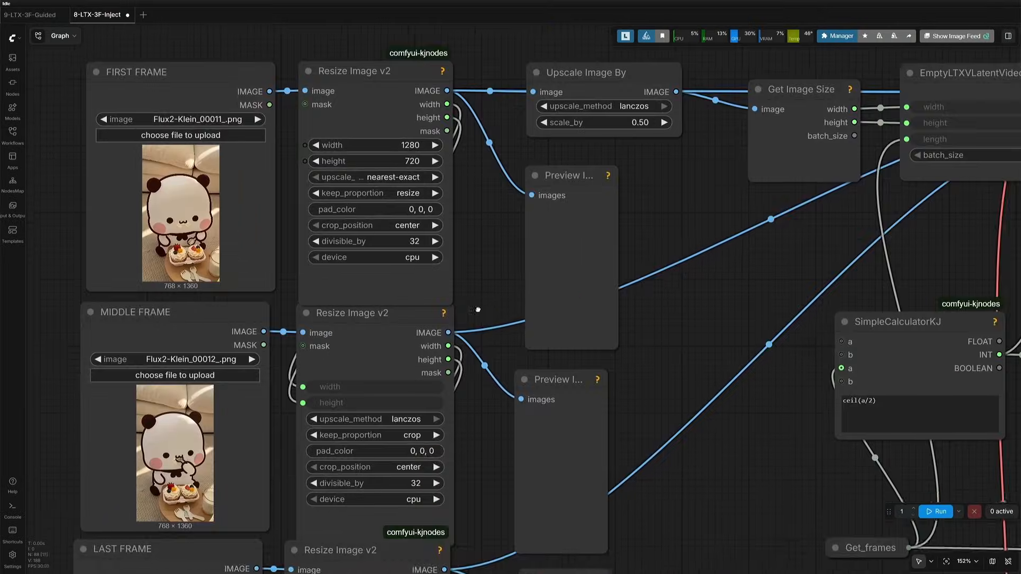
{"action": "key", "text": "ctrl+Return"}
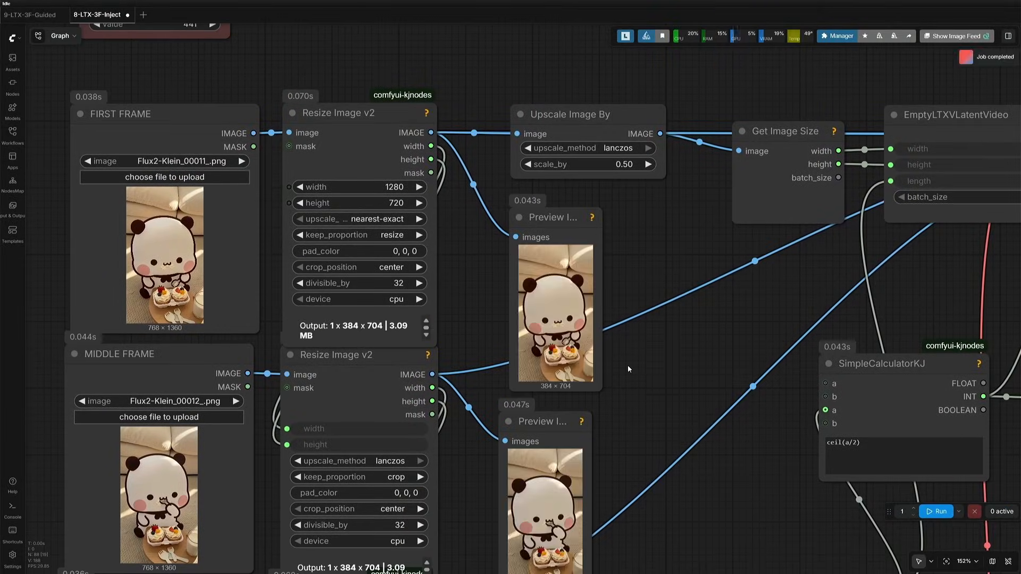
Compare the first frame's previewed output size with the width and height set in its Resize Image v2 node.
{"action": "scroll", "coordinate": [462, 351], "scroll_direction": "up", "scroll_amount": 2}
{"action": "scroll", "coordinate": [500, 391], "scroll_direction": "up", "scroll_amount": 4}
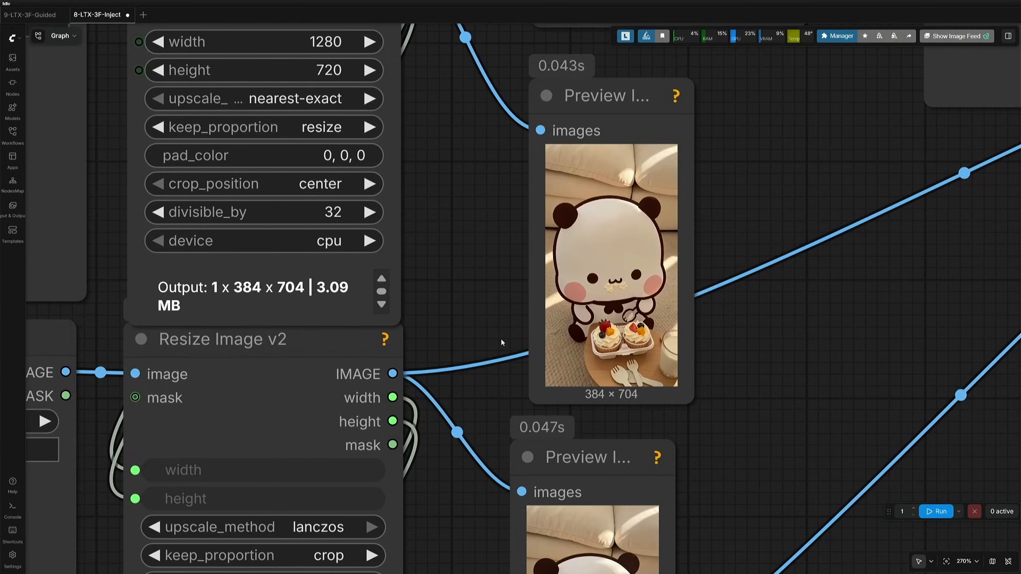
{"action": "scroll", "coordinate": [468, 243], "scroll_direction": "down", "scroll_amount": 4}
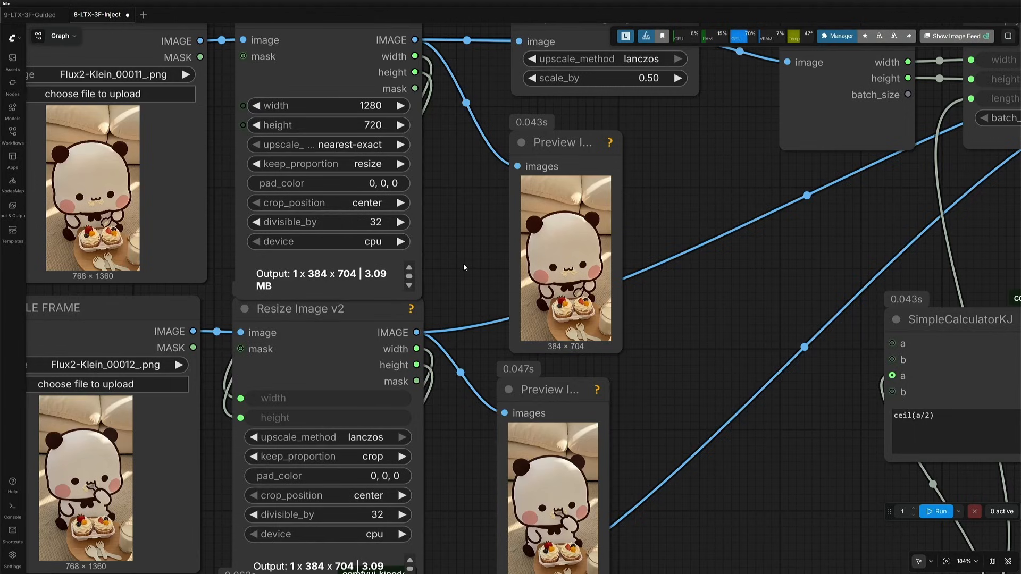
{"action": "left_click_drag", "start_coordinate": [464, 263], "coordinate": [467, 248]}
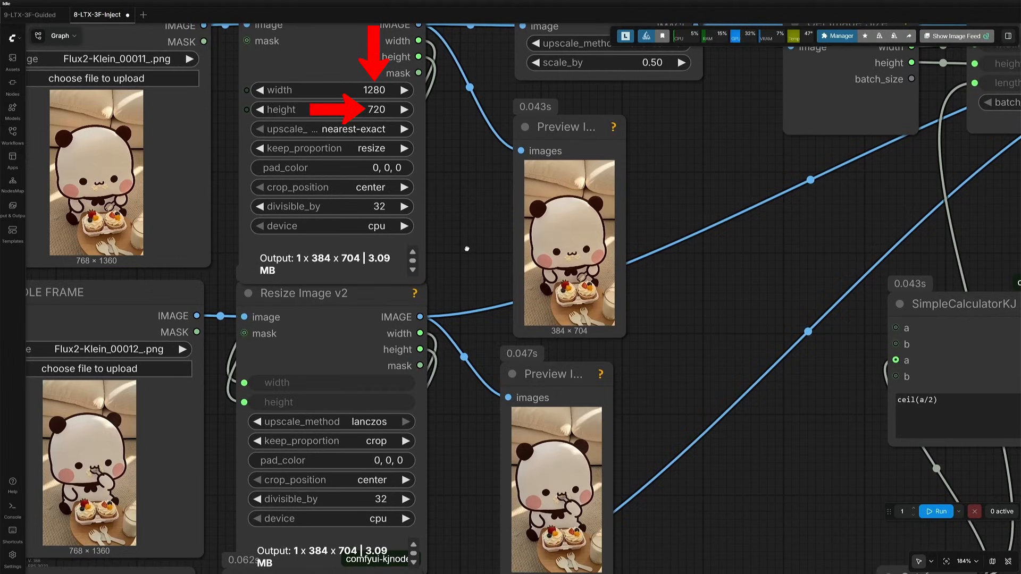
{"action": "scroll", "coordinate": [467, 249], "scroll_direction": "down", "scroll_amount": 5}
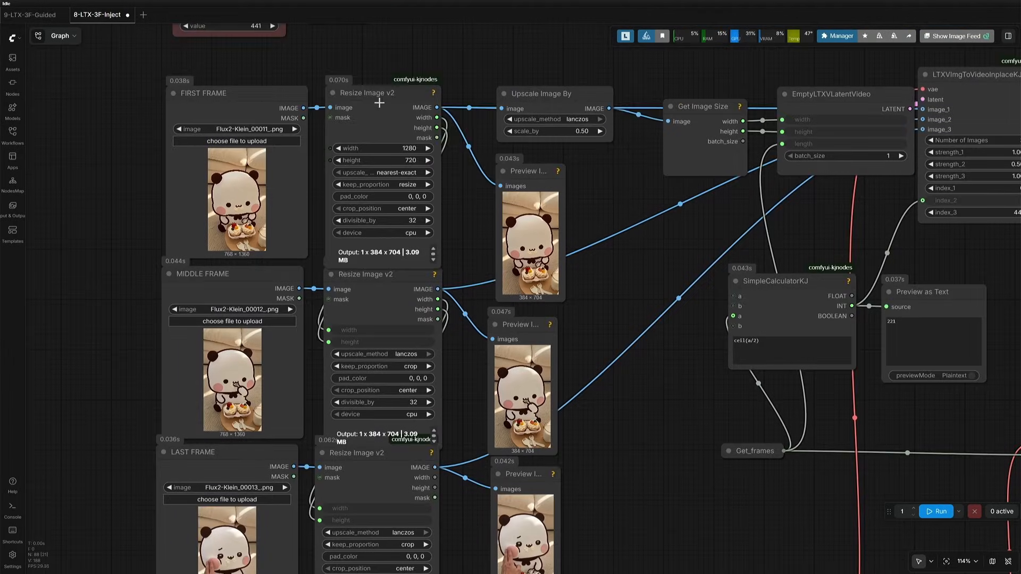
Color the FIRST FRAME's Resize Image v2 node red and deselect it.
{"action": "left_click", "coordinate": [374, 95]}
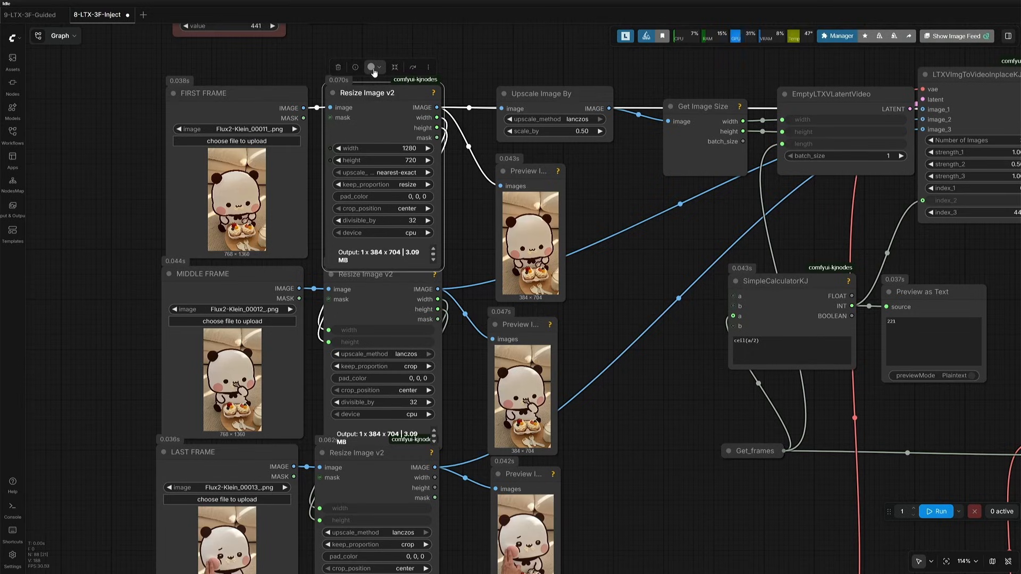
{"action": "left_click", "coordinate": [374, 68]}
{"action": "left_click", "coordinate": [340, 50]}
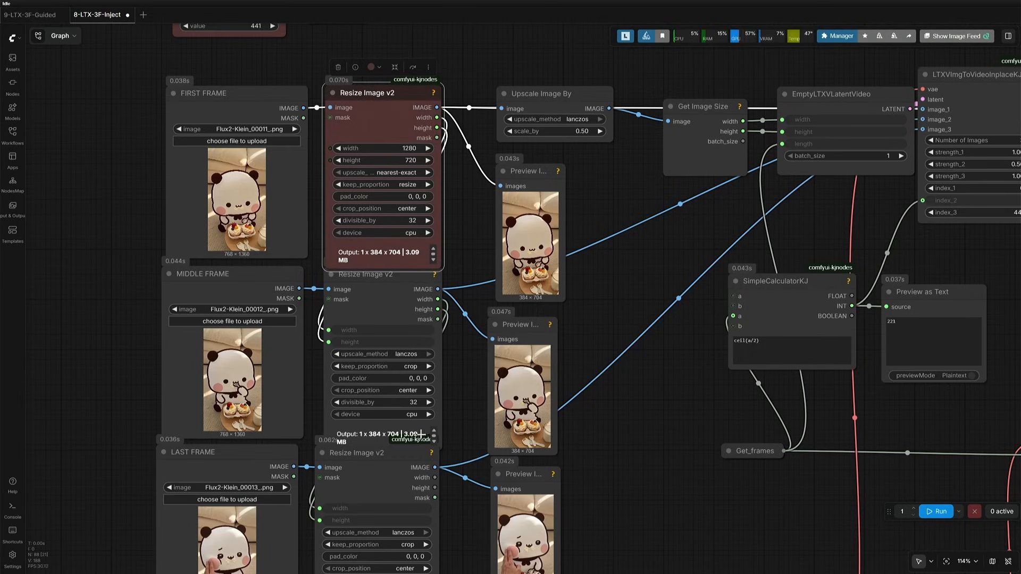
{"action": "left_click", "coordinate": [465, 219]}
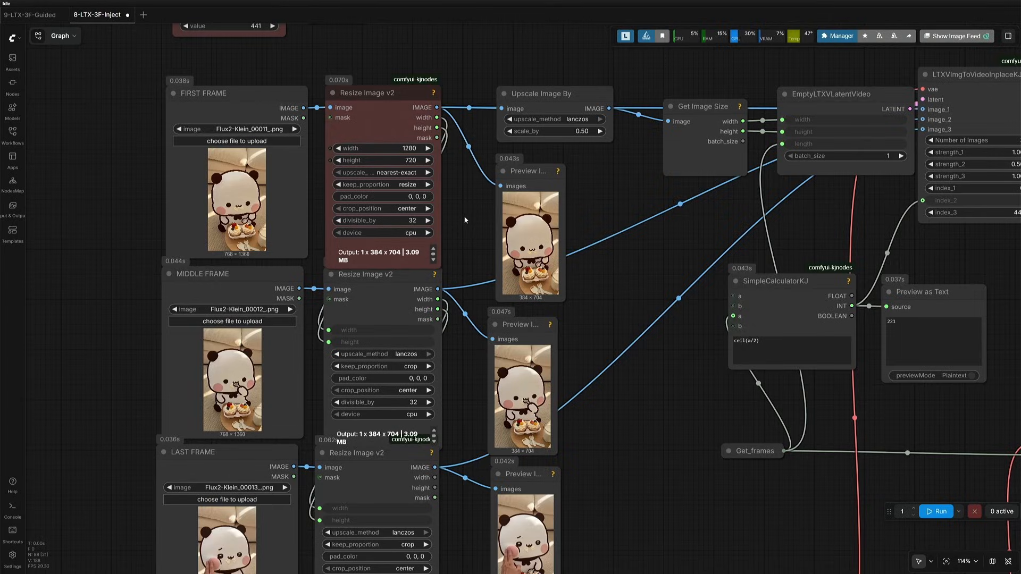
Inspect the MIDDLE FRAME and LAST FRAME images up close.
{"action": "scroll", "coordinate": [100, 294], "scroll_direction": "up", "scroll_amount": 8}
{"action": "scroll", "coordinate": [110, 289], "scroll_direction": "up", "scroll_amount": 2}
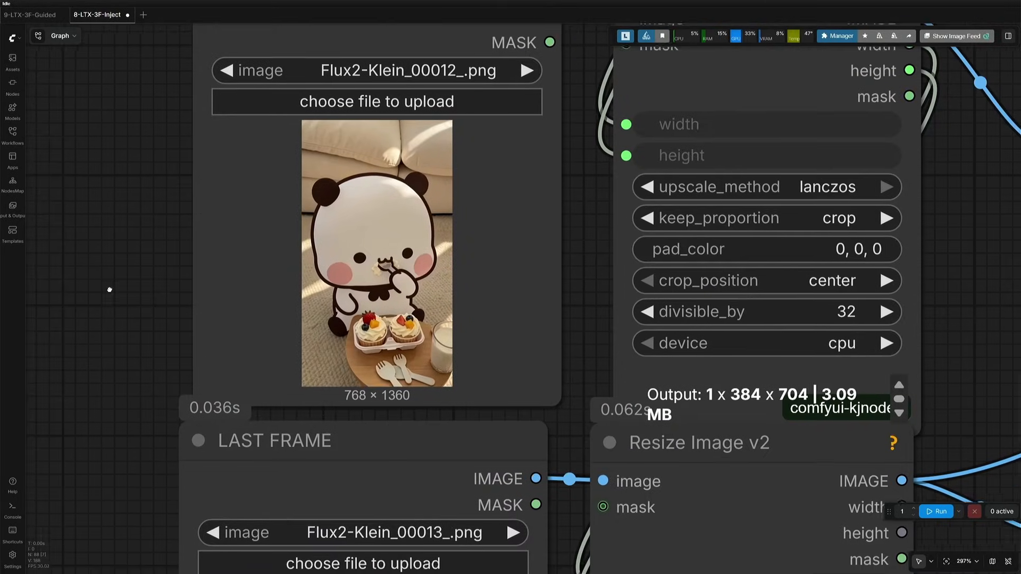
{"action": "scroll", "coordinate": [56, 374], "scroll_direction": "down", "scroll_amount": 10}
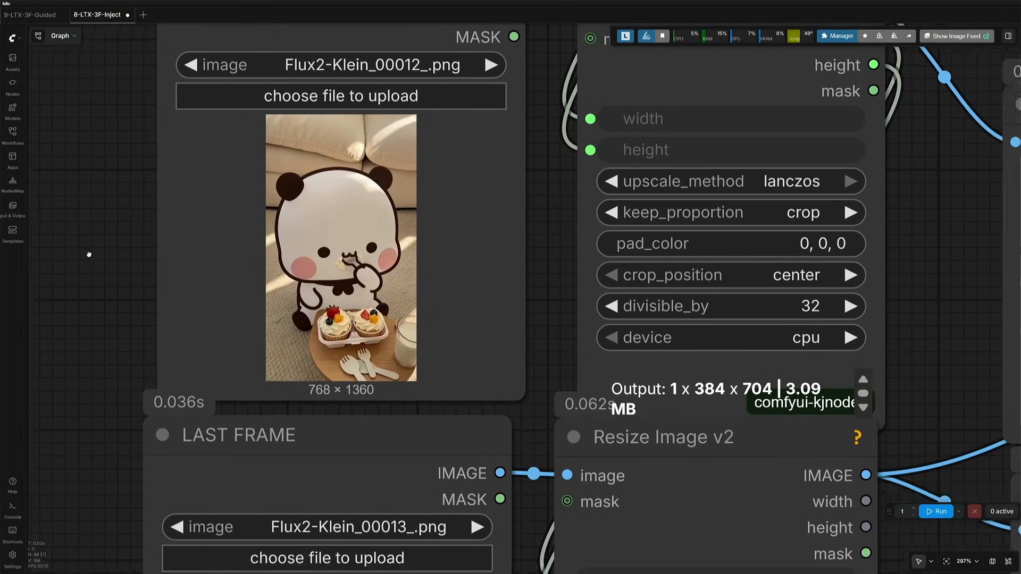
{"action": "scroll", "coordinate": [318, 288], "scroll_direction": "up", "scroll_amount": 4}
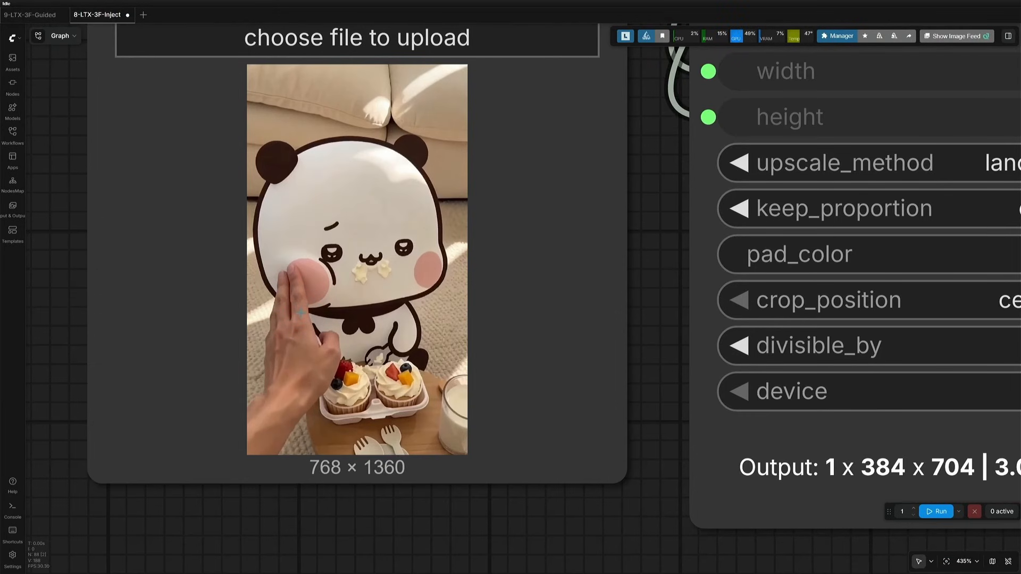
{"action": "scroll", "coordinate": [301, 314], "scroll_direction": "down", "scroll_amount": 14}
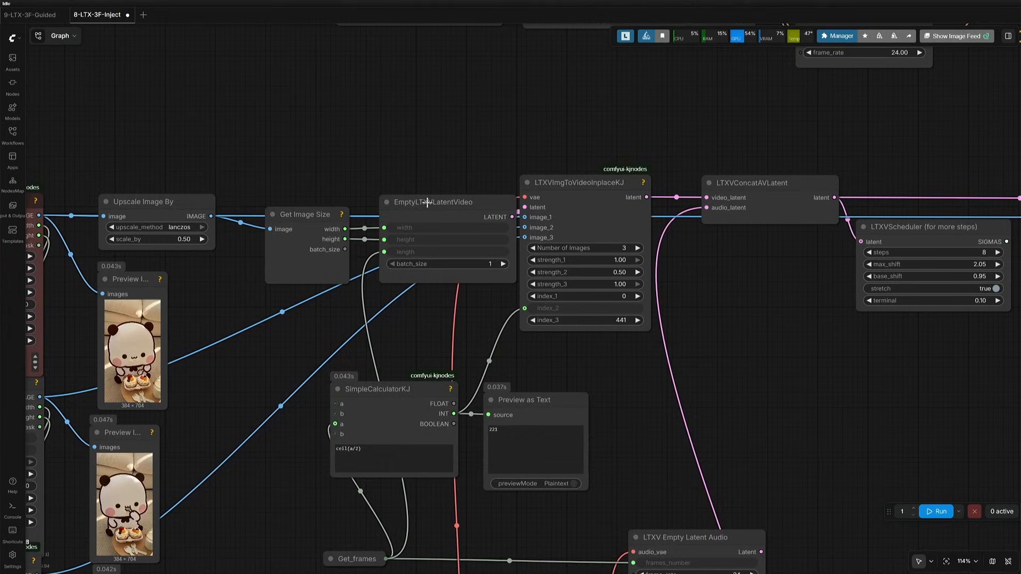
Review the image count, strength and index settings of the LTXVImgToVideoInplaceKJ node.
{"action": "left_click", "coordinate": [588, 199]}
{"action": "scroll", "coordinate": [588, 199], "scroll_direction": "up", "scroll_amount": 7}
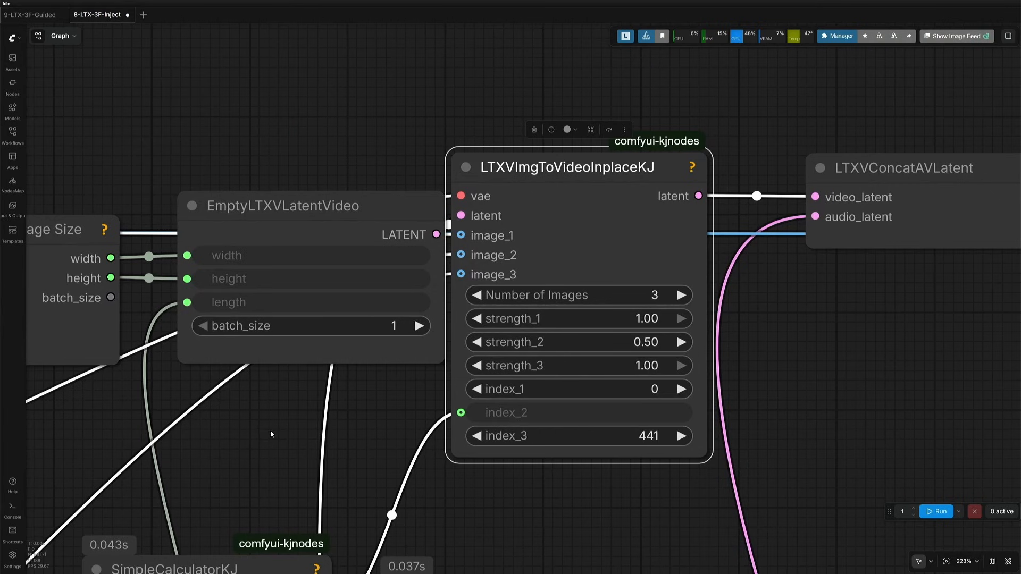
{"action": "left_click_drag", "start_coordinate": [237, 443], "coordinate": [655, 356]}
{"action": "scroll", "coordinate": [638, 333], "scroll_direction": "down", "scroll_amount": 4}
{"action": "scroll", "coordinate": [386, 306], "scroll_direction": "down", "scroll_amount": 2}
{"action": "left_click_drag", "start_coordinate": [445, 301], "coordinate": [621, 296]}
Trace the video size from the red Resize Image v2 node through Upscale Image By and Get Image Size to EmptyLTXVLatentVideo.
{"action": "left_click", "coordinate": [322, 189]}
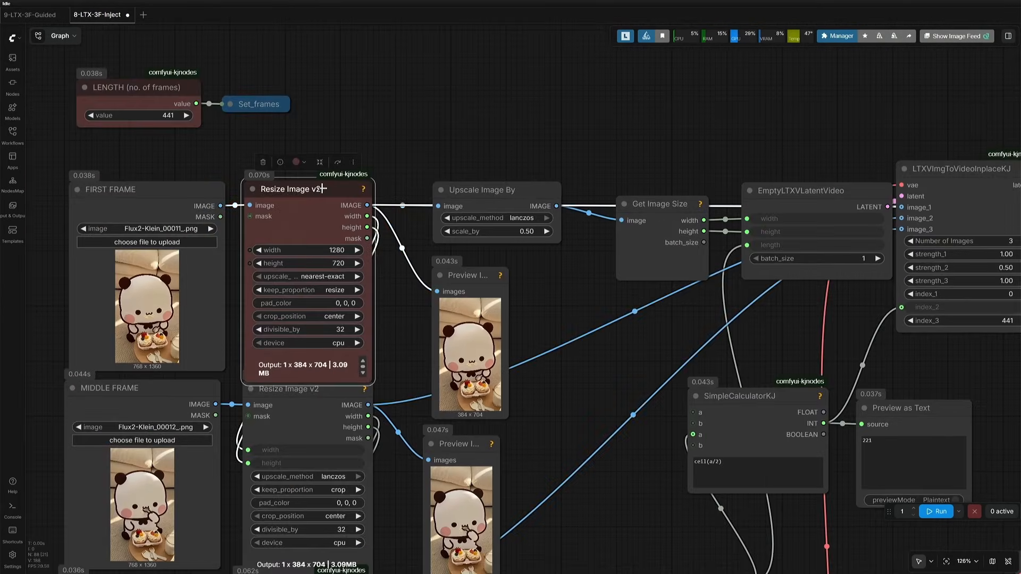
{"action": "left_click", "coordinate": [497, 194]}
{"action": "scroll", "coordinate": [501, 198], "scroll_direction": "up", "scroll_amount": 3}
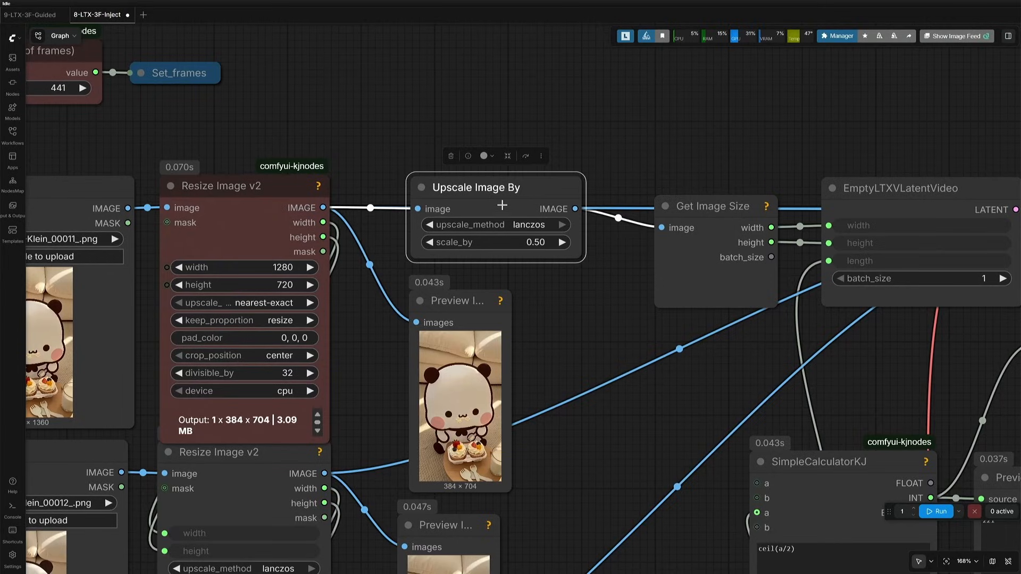
{"action": "scroll", "coordinate": [536, 251], "scroll_direction": "up", "scroll_amount": 5}
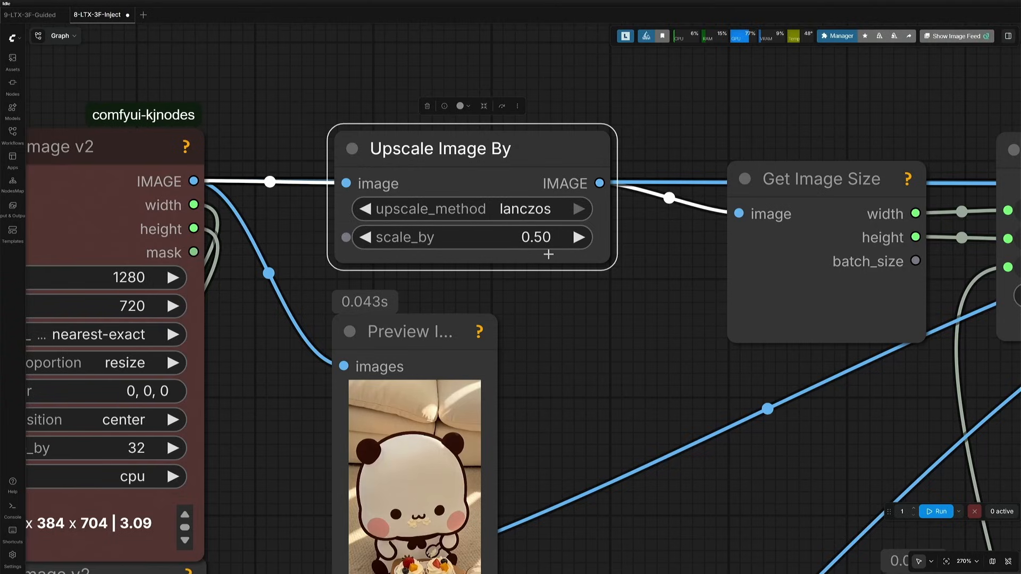
{"action": "scroll", "coordinate": [267, 322], "scroll_direction": "right", "scroll_amount": 6}
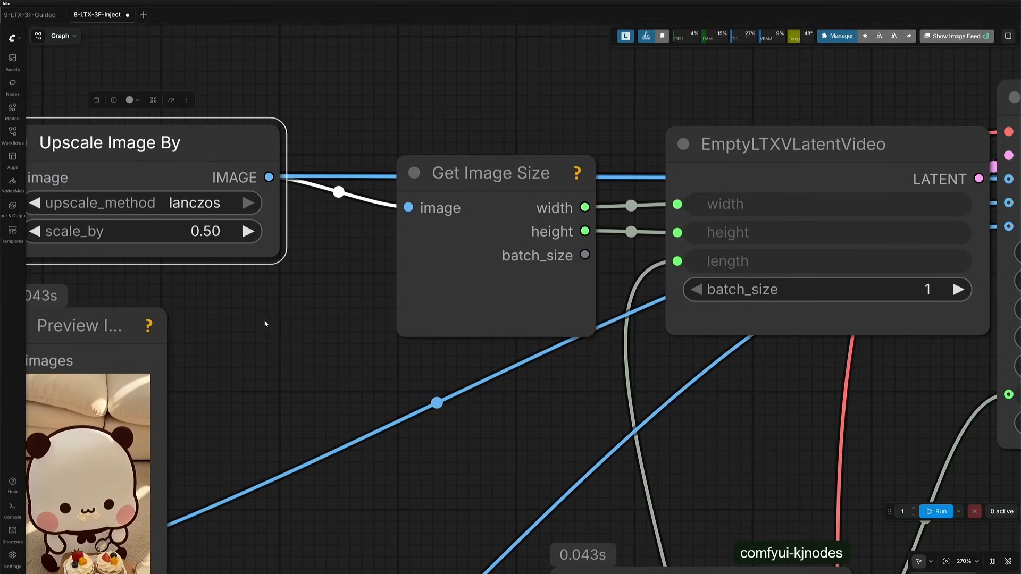
{"action": "left_click", "coordinate": [491, 178]}
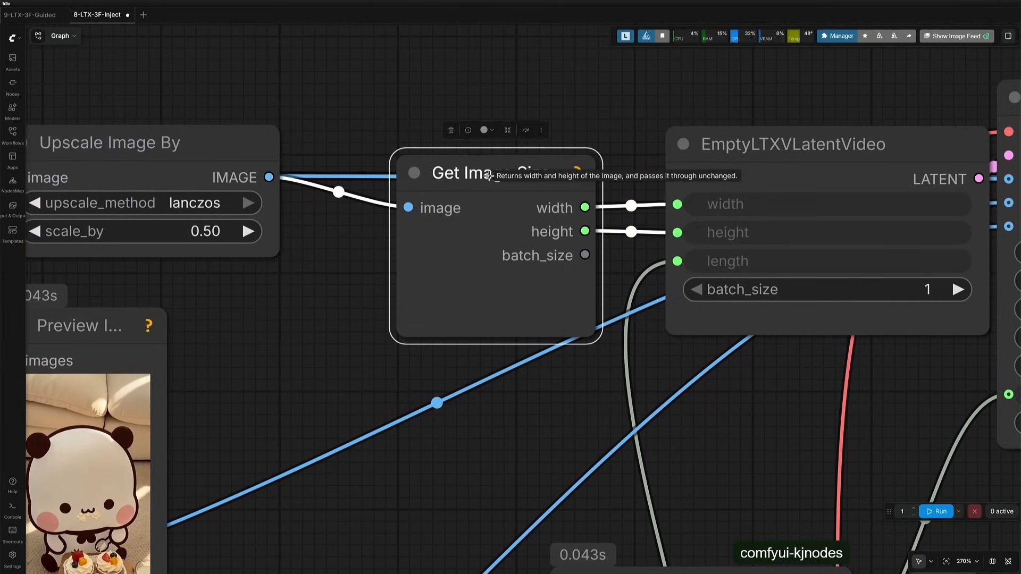
{"action": "scroll", "coordinate": [280, 403], "scroll_direction": "right", "scroll_amount": 5}
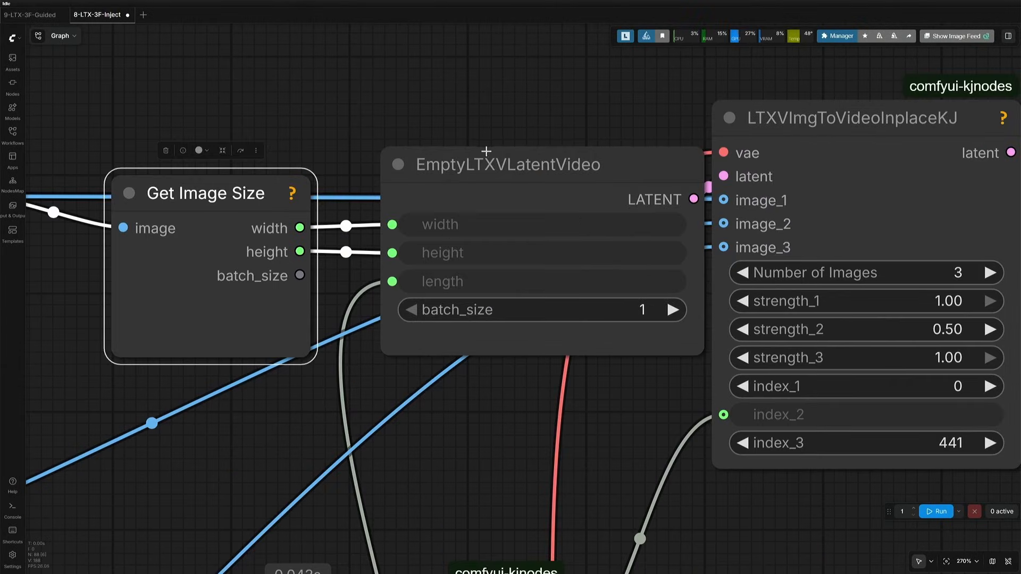
{"action": "left_click", "coordinate": [488, 158]}
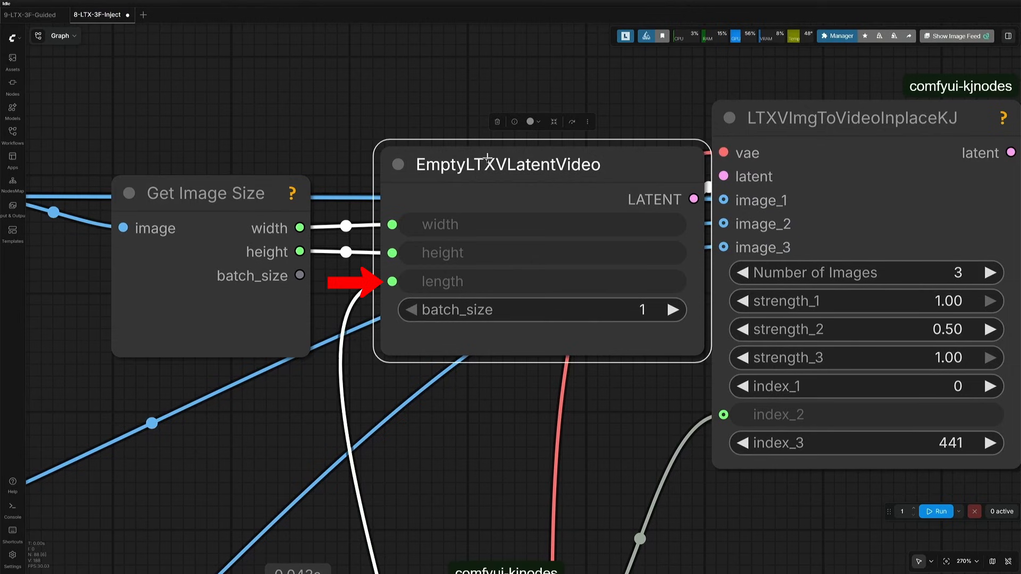
Check the first frame's preview size and return to the links between EmptyLTXVLatentVideo and the SimpleCalculatorKJ node.
{"action": "scroll", "coordinate": [296, 403], "scroll_direction": "down", "scroll_amount": 3}
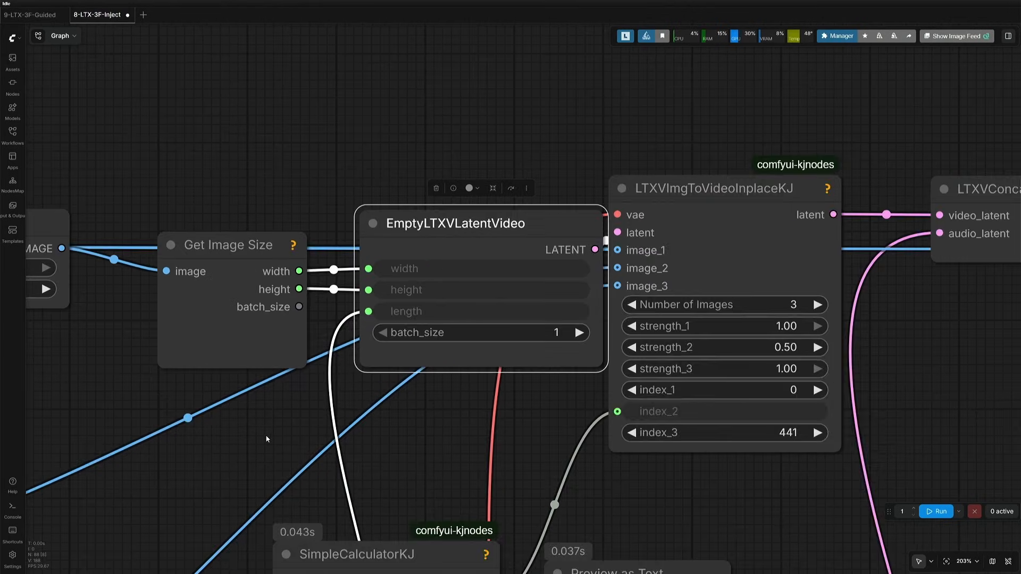
{"action": "left_click_drag", "start_coordinate": [269, 437], "coordinate": [711, 127]}
{"action": "scroll", "coordinate": [374, 330], "scroll_direction": "up", "scroll_amount": 5}
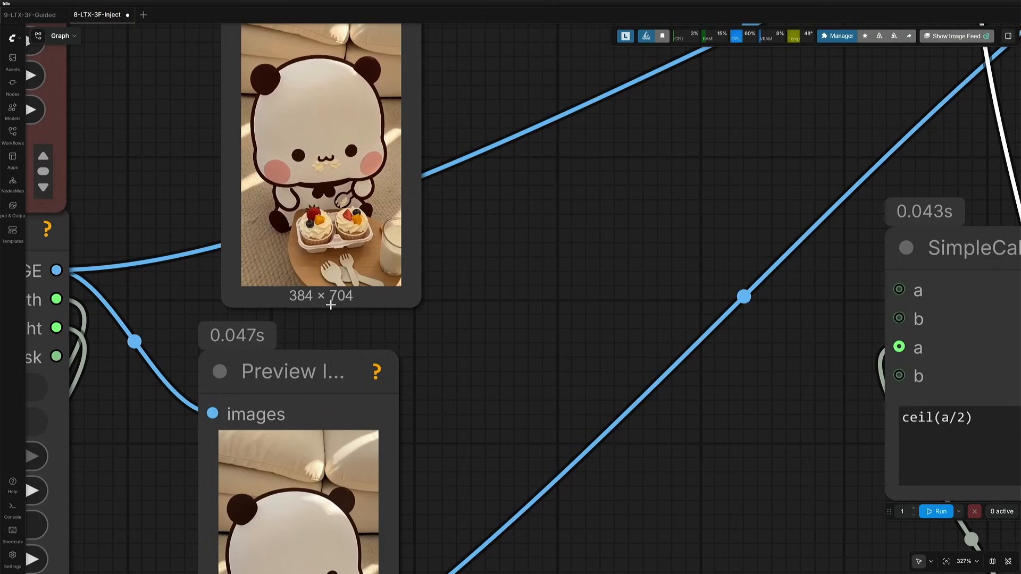
{"action": "left_click_drag", "start_coordinate": [679, 173], "coordinate": [157, 378]}
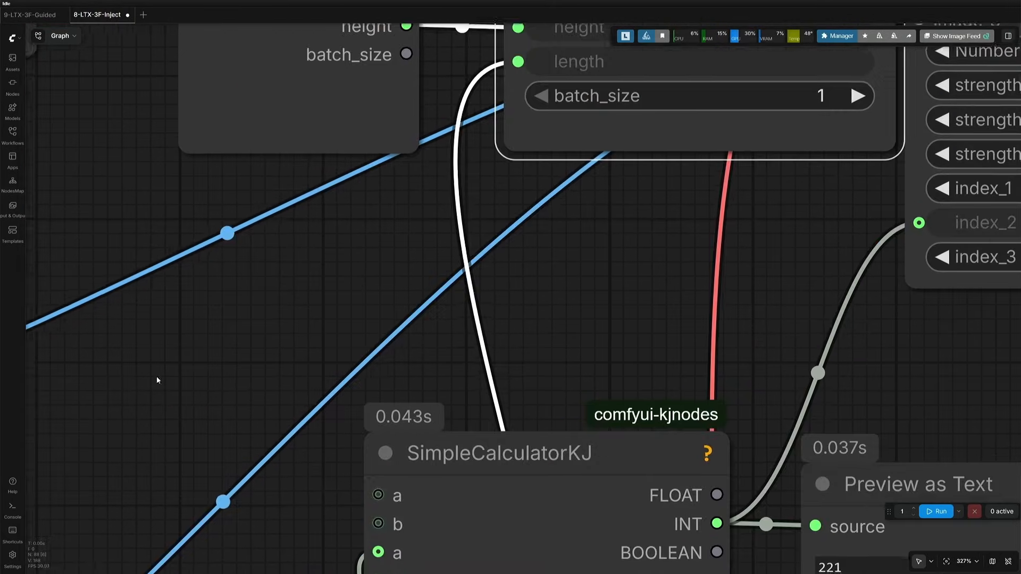
Review how EmptyLTXVLatentVideo and the frame images feed LTXVImgToVideoInplaceKJ, and check the node's index_1 and index_2 settings.
{"action": "left_click_drag", "start_coordinate": [345, 244], "coordinate": [68, 425]}
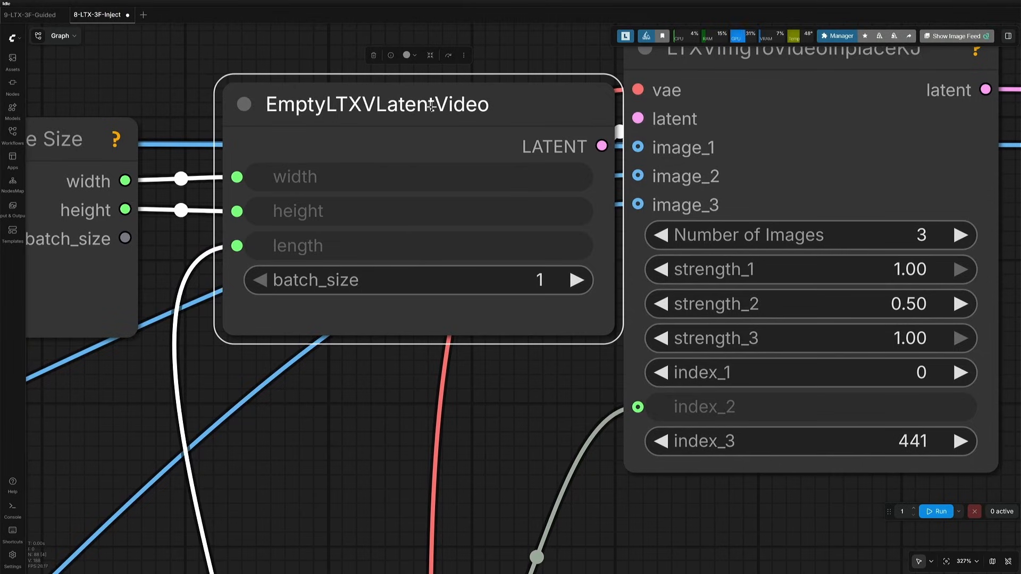
{"action": "scroll", "coordinate": [415, 324], "scroll_direction": "down", "scroll_amount": 6}
{"action": "left_click", "coordinate": [591, 198]}
{"action": "scroll", "coordinate": [532, 224], "scroll_direction": "up", "scroll_amount": 4}
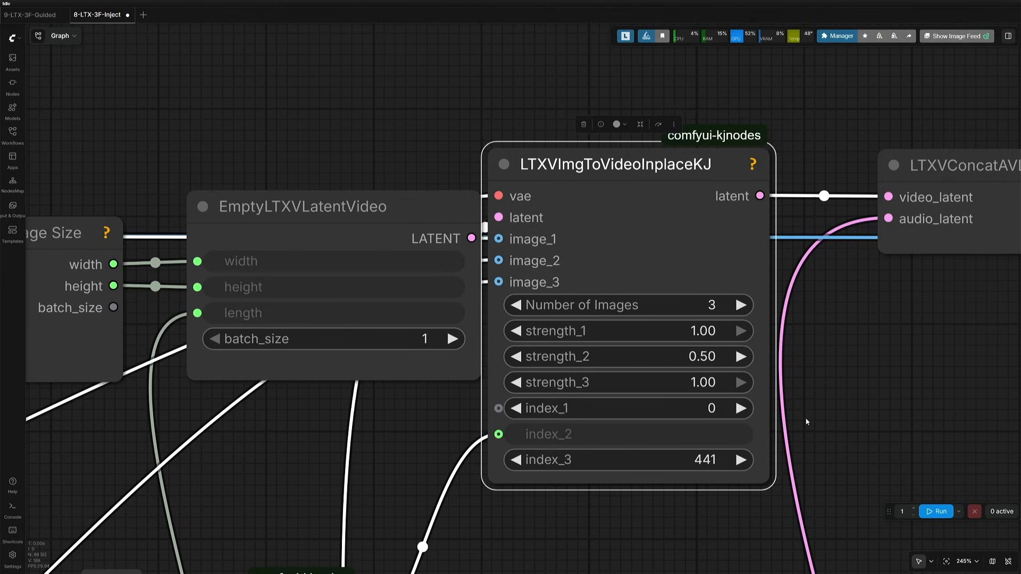
{"action": "left_click_drag", "start_coordinate": [832, 423], "coordinate": [845, 324]}
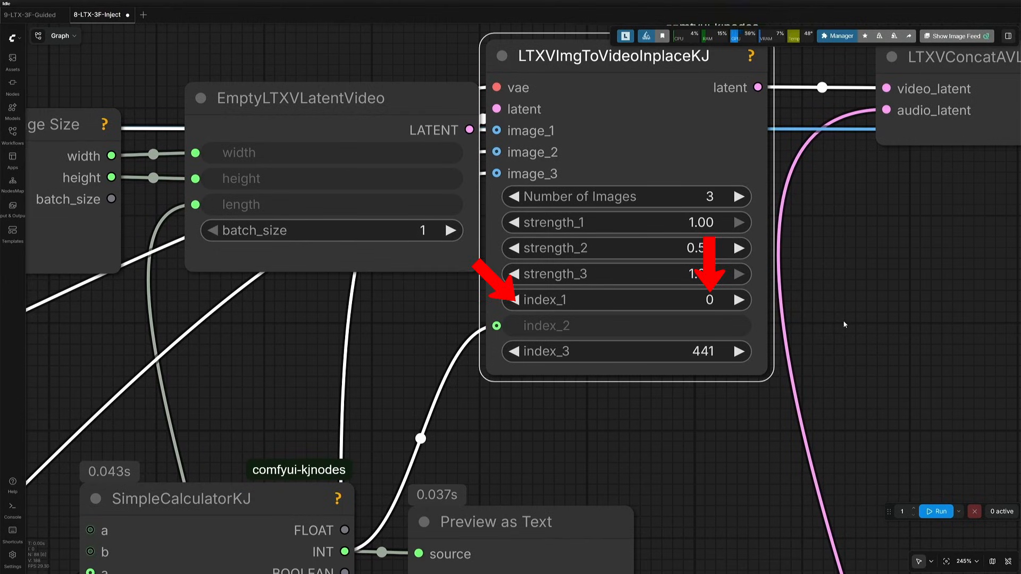
{"action": "scroll", "coordinate": [638, 399], "scroll_direction": "up", "scroll_amount": 1}
{"action": "left_click_drag", "start_coordinate": [357, 350], "coordinate": [230, 404]}
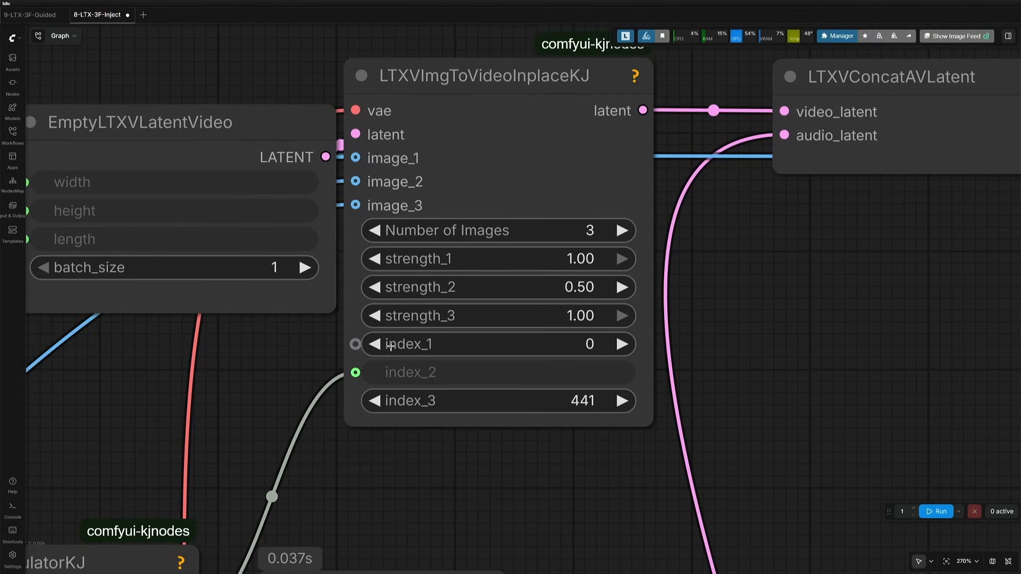
{"action": "scroll", "coordinate": [421, 383], "scroll_direction": "down", "scroll_amount": 1}
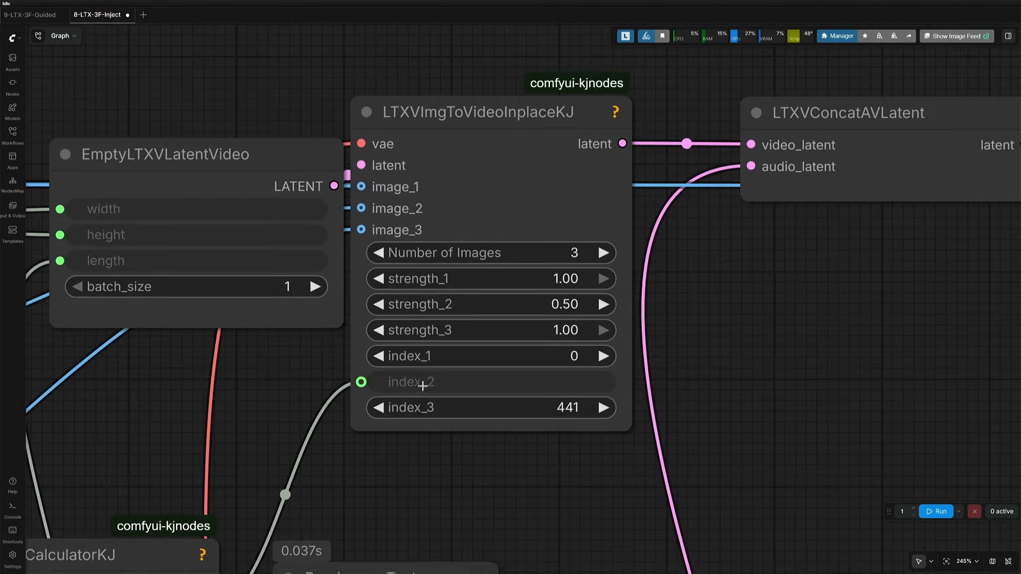
Trace index_2 back through SimpleCalculatorKJ's ceil(a/2) expression and Get_frames to the LENGTH (no. of frames) node.
{"action": "left_click_drag", "start_coordinate": [399, 467], "coordinate": [553, 149]}
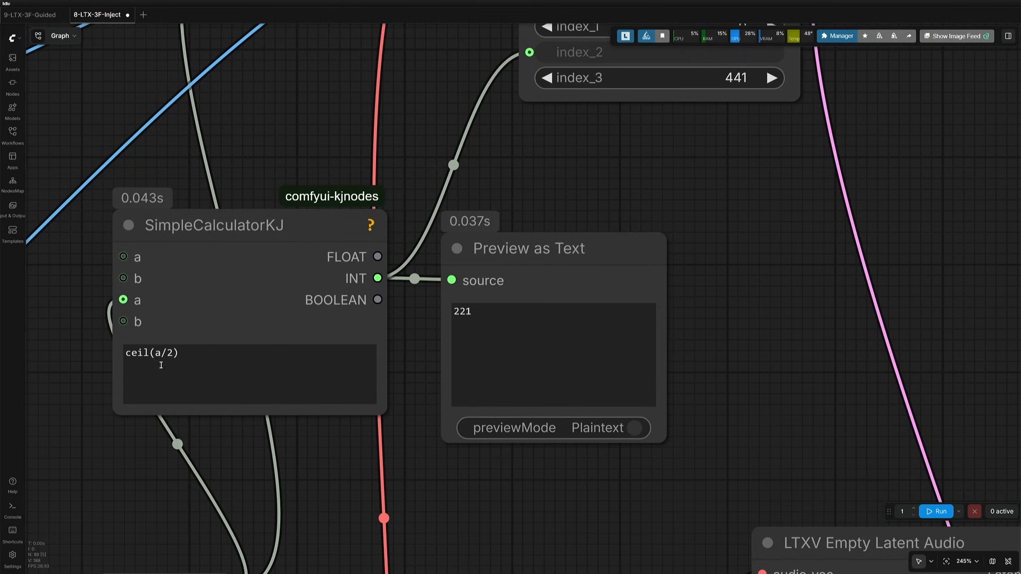
{"action": "scroll", "coordinate": [123, 456], "scroll_direction": "down", "scroll_amount": 4}
{"action": "left_click_drag", "start_coordinate": [123, 456], "coordinate": [242, 367]}
{"action": "left_click", "coordinate": [251, 456]}
{"action": "left_click_drag", "start_coordinate": [250, 456], "coordinate": [95, 448]}
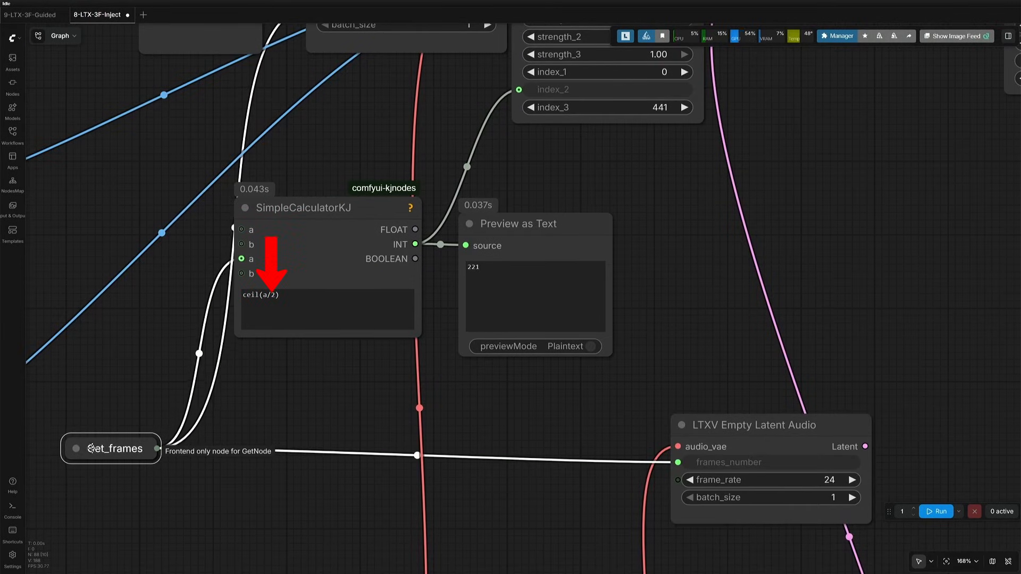
{"action": "left_click", "coordinate": [389, 420]}
{"action": "scroll", "coordinate": [391, 421], "scroll_direction": "down", "scroll_amount": 3}
{"action": "left_click_drag", "start_coordinate": [392, 423], "coordinate": [707, 558]}
{"action": "scroll", "coordinate": [427, 246], "scroll_direction": "up", "scroll_amount": 4}
{"action": "left_click_drag", "start_coordinate": [374, 198], "coordinate": [747, 375]}
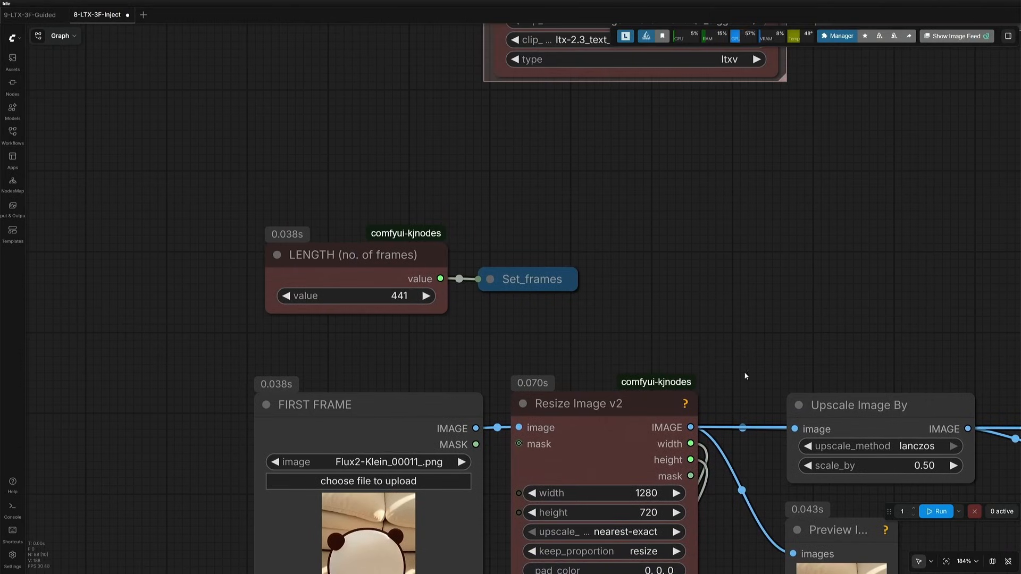
Follow the frame count forward from Set_frames to the SimpleCalculatorKJ result, its text preview and the index_2 input.
{"action": "left_click_drag", "start_coordinate": [541, 223], "coordinate": [276, 53]}
{"action": "left_click_drag", "start_coordinate": [676, 510], "coordinate": [148, 45]}
{"action": "left_click", "coordinate": [221, 358]}
{"action": "left_click_drag", "start_coordinate": [380, 334], "coordinate": [270, 472]}
{"action": "scroll", "coordinate": [314, 321], "scroll_direction": "up", "scroll_amount": 2}
{"action": "left_click_drag", "start_coordinate": [572, 392], "coordinate": [486, 503]}
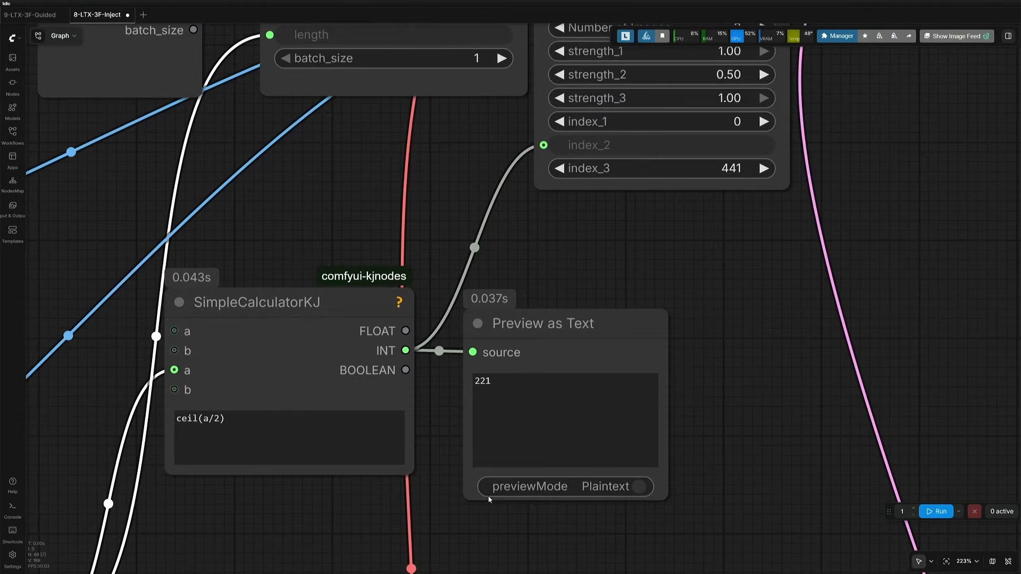
{"action": "left_click_drag", "start_coordinate": [672, 220], "coordinate": [542, 354]}
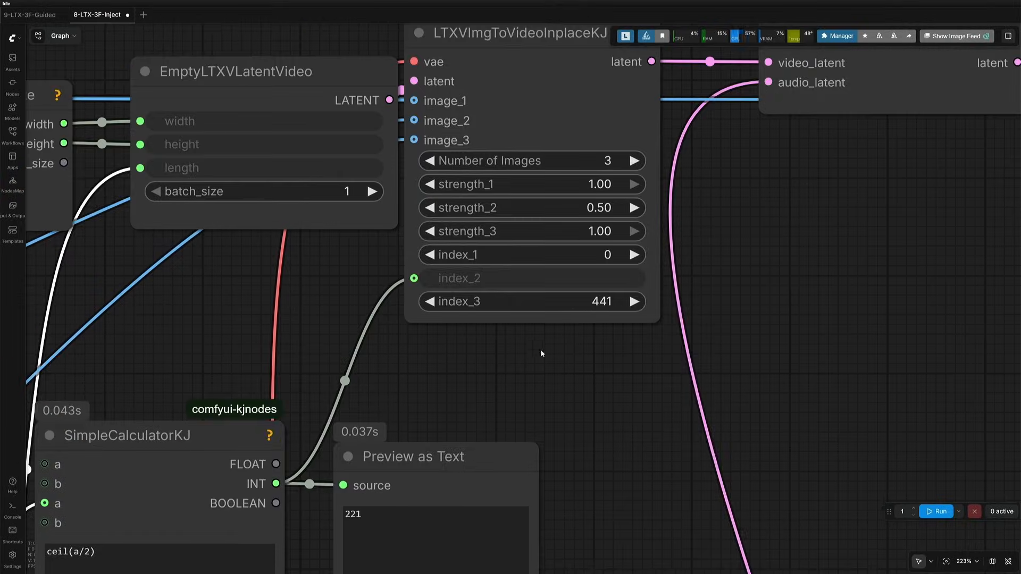
Open the index_3 value of LTXVImgToVideoInplaceKJ, dismiss it, and check the node's latent link to LTXVConcatAVLatent.
{"action": "scroll", "coordinate": [588, 307], "scroll_direction": "up", "scroll_amount": 4}
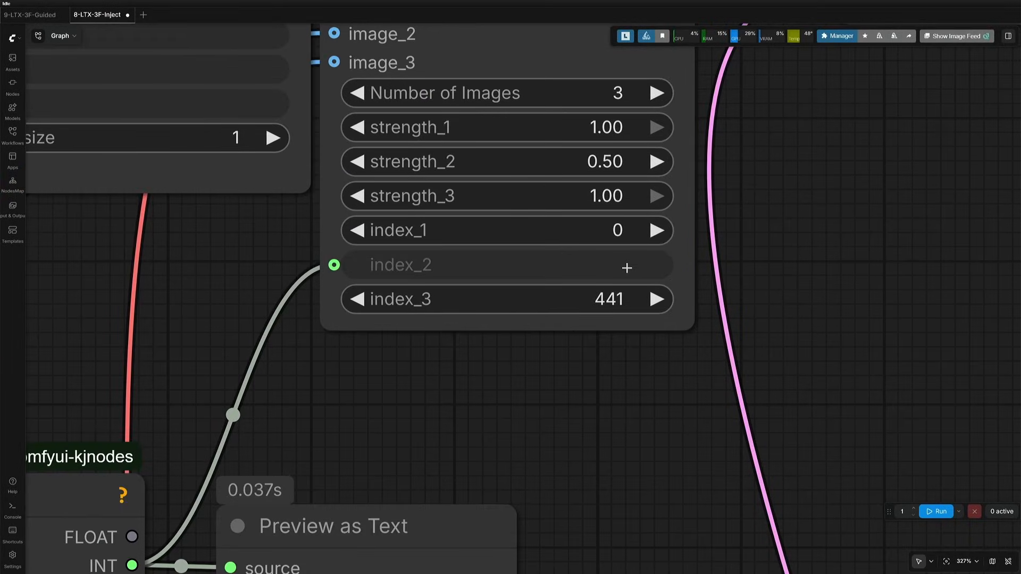
{"action": "left_click", "coordinate": [608, 301]}
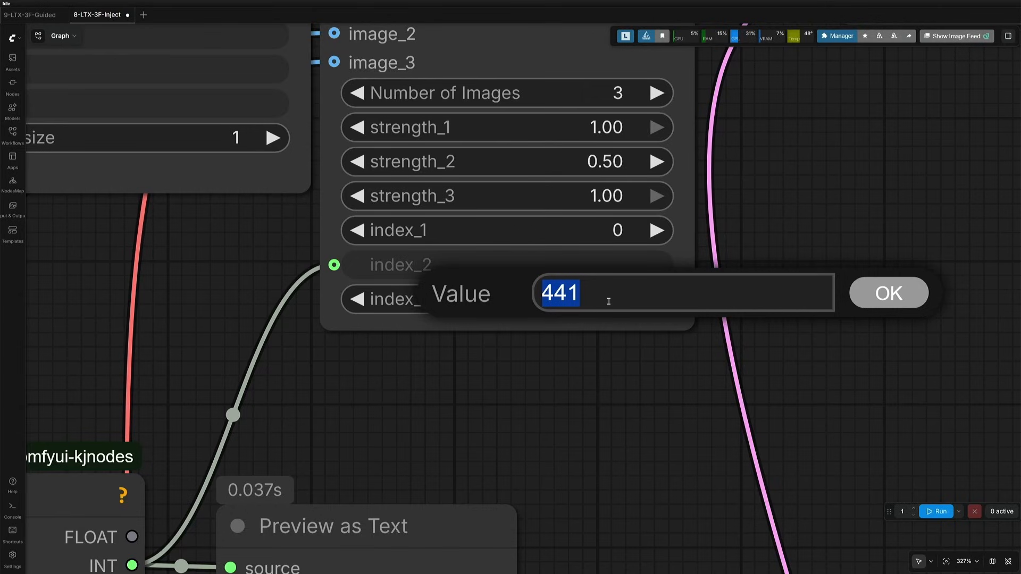
{"action": "left_click", "coordinate": [582, 406]}
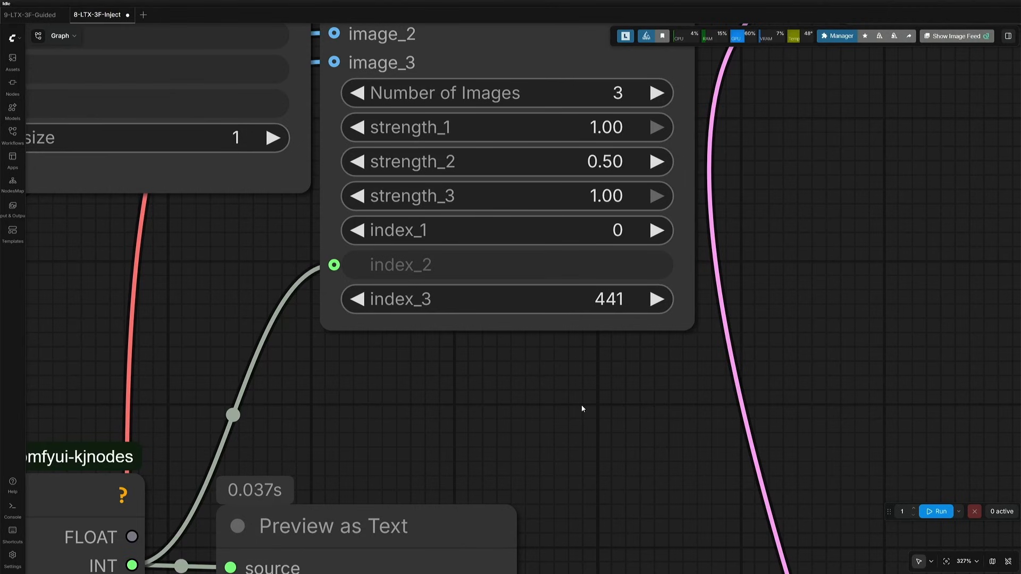
{"action": "scroll", "coordinate": [581, 408], "scroll_direction": "down", "scroll_amount": 7}
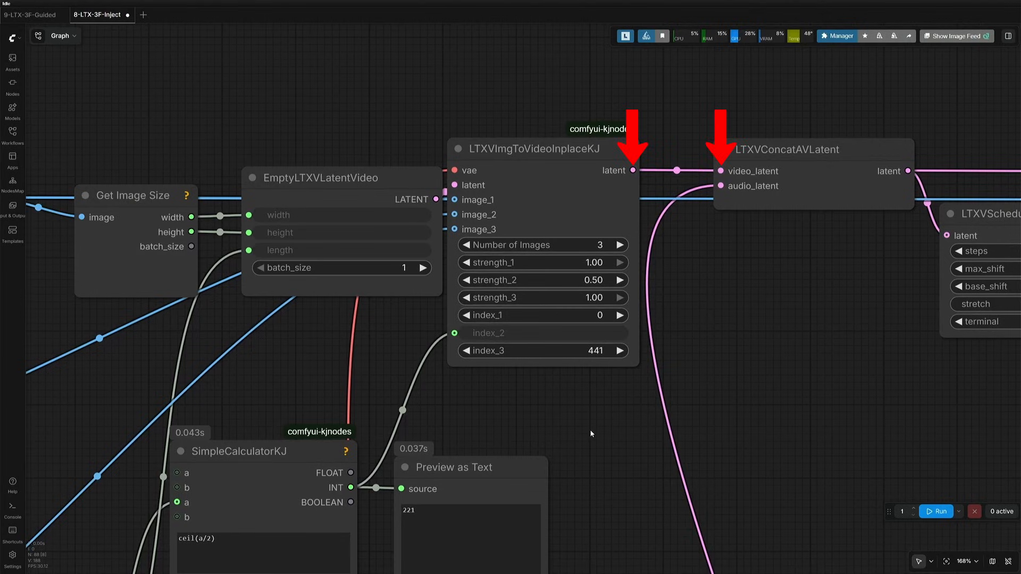
Re-enable the bypassed first-pass group of sampler, latent separation, video and audio decode, and Video Combine nodes.
{"action": "scroll", "coordinate": [590, 434], "scroll_direction": "down", "scroll_amount": 12}
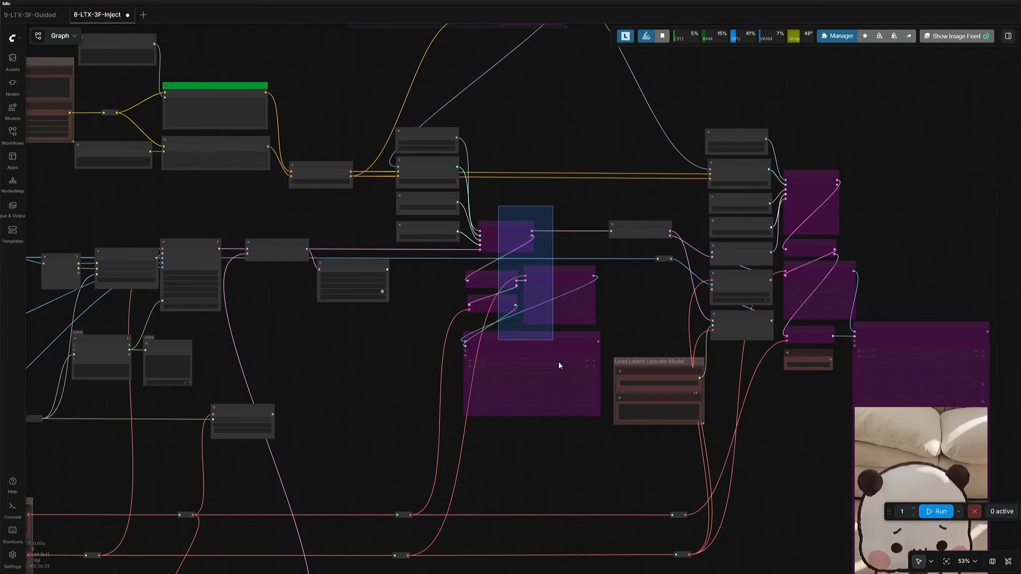
{"action": "left_click_drag", "start_coordinate": [559, 365], "coordinate": [555, 367]}
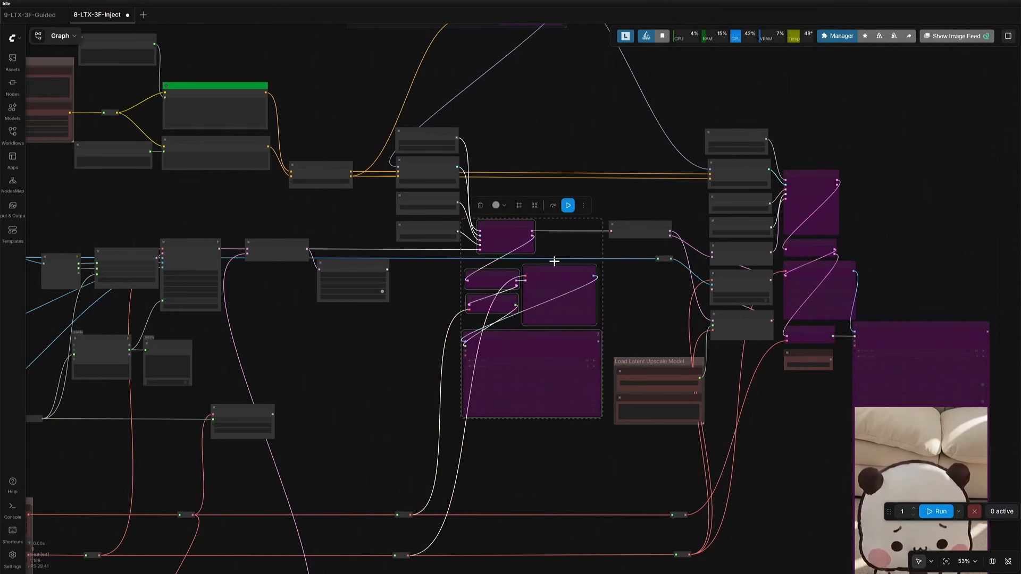
{"action": "key", "text": "ctrl+b"}
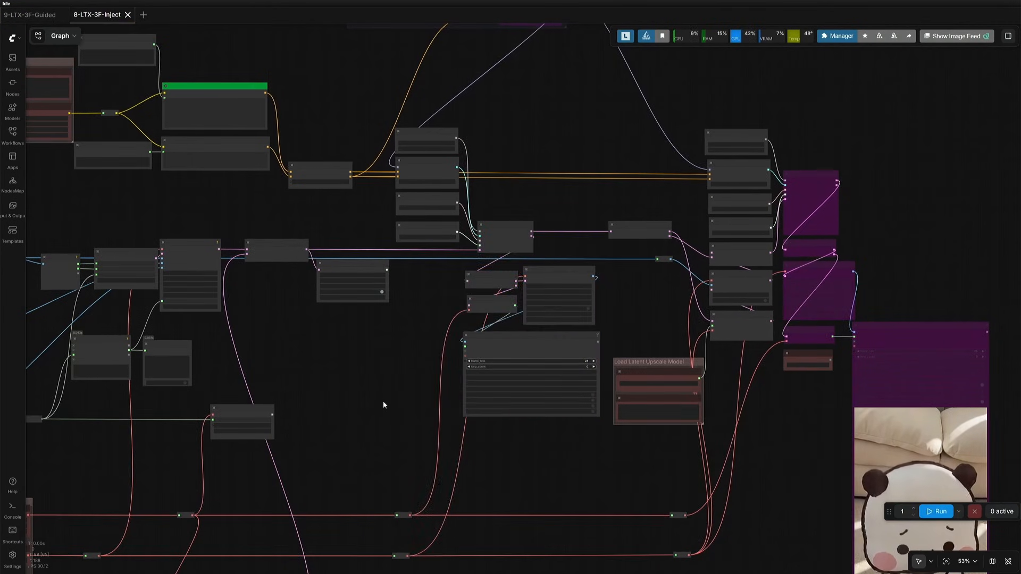
Run the workflow with the first-pass SamplerCustomAdvanced enabled and follow its progress across the graph.
{"action": "scroll", "coordinate": [361, 282], "scroll_direction": "up", "scroll_amount": 8}
{"action": "left_click", "coordinate": [319, 251]}
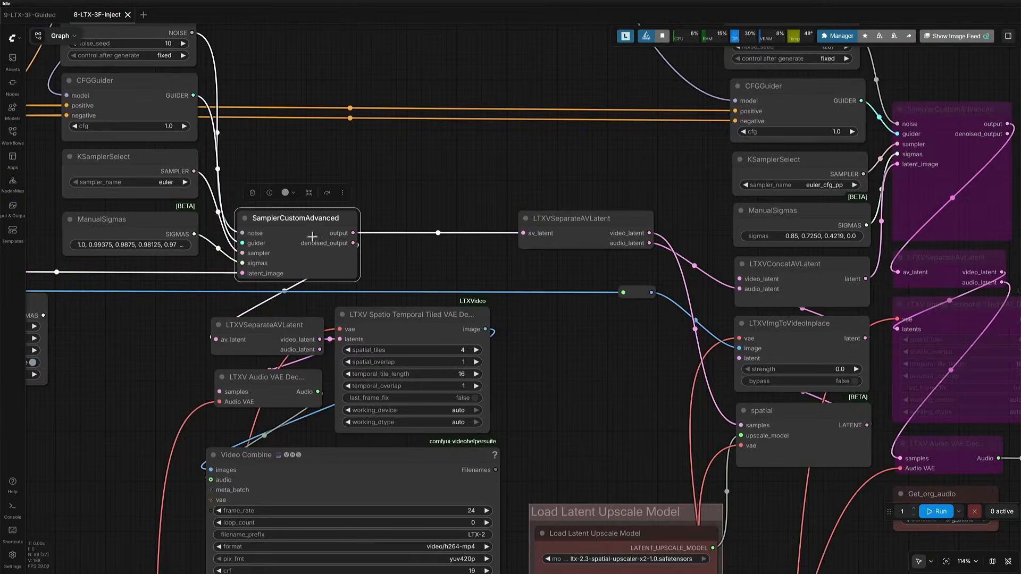
{"action": "left_click", "coordinate": [926, 513]}
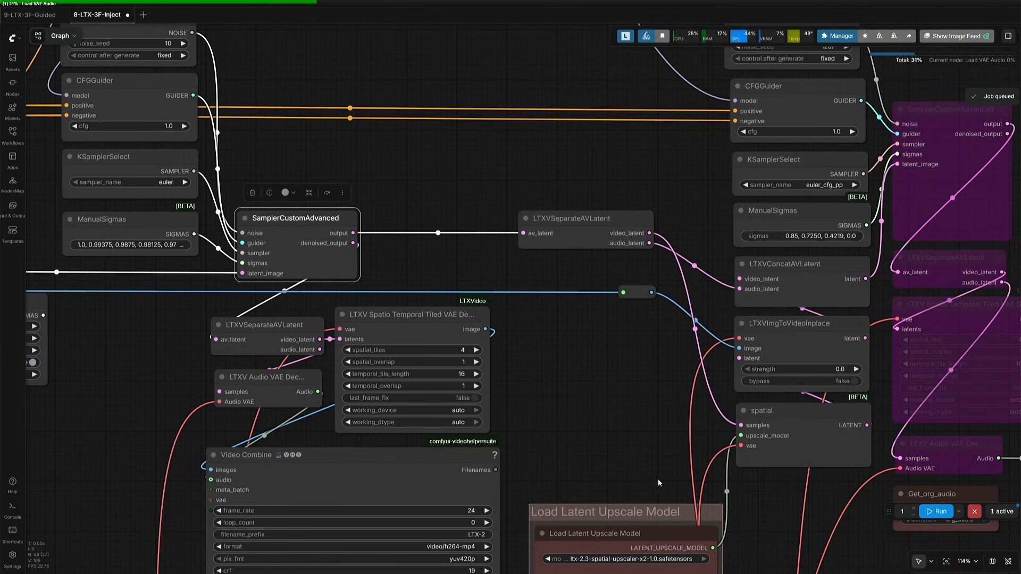
{"action": "left_click_drag", "start_coordinate": [634, 463], "coordinate": [665, 322]}
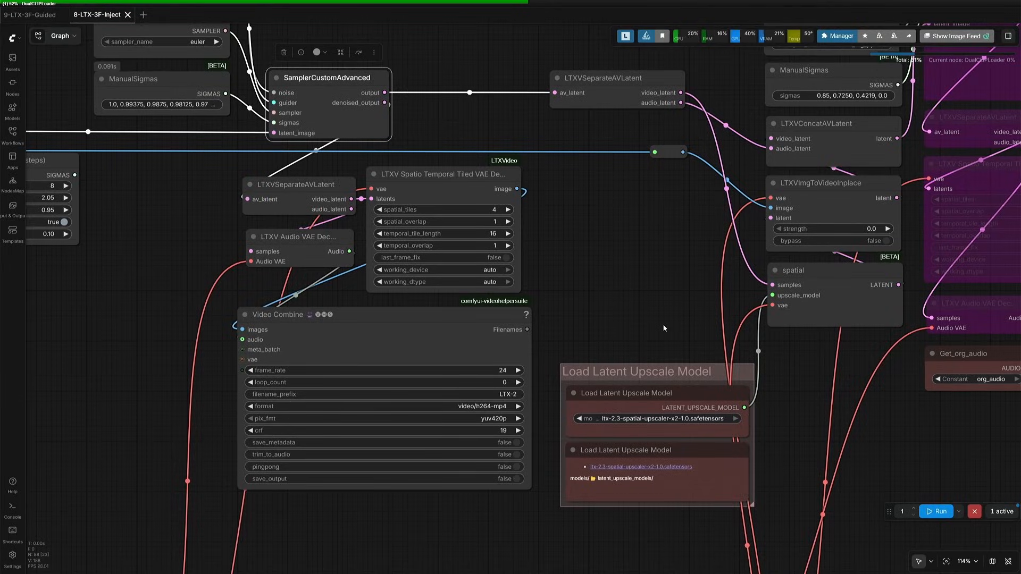
{"action": "scroll", "coordinate": [664, 328], "scroll_direction": "down", "scroll_amount": 7}
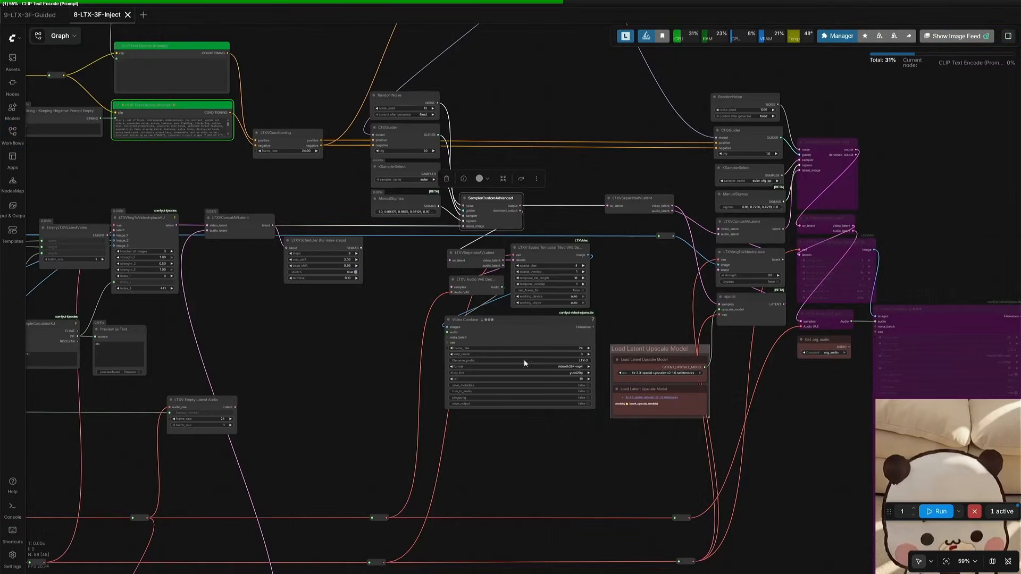
{"action": "left_click_drag", "start_coordinate": [353, 384], "coordinate": [369, 393]}
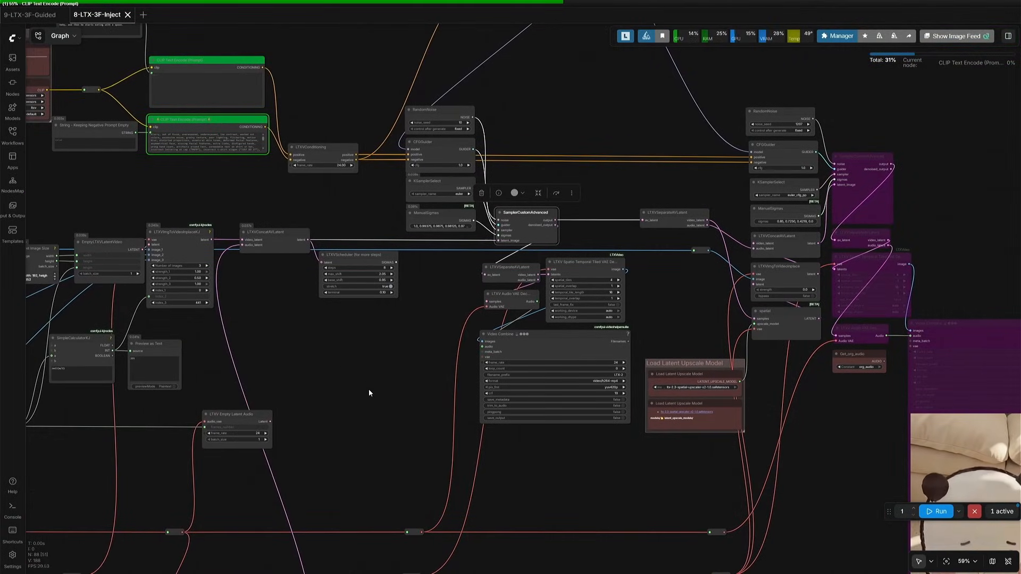
Switch to the run_nvidia_gpu console and read the prompt's execution time.
{"action": "key", "text": "alt+Tab"}
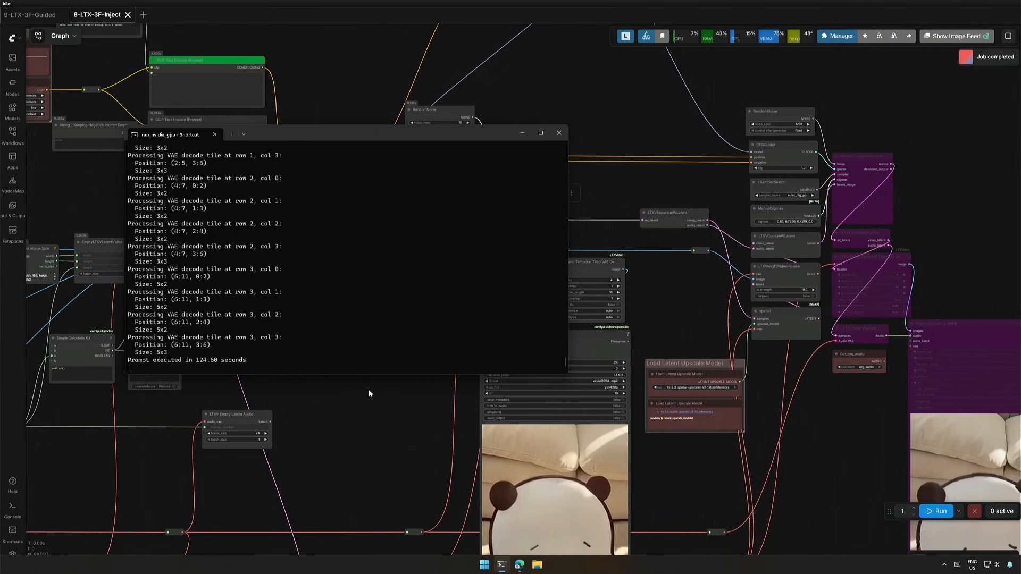
{"action": "left_click_drag", "start_coordinate": [189, 360], "coordinate": [221, 362]}
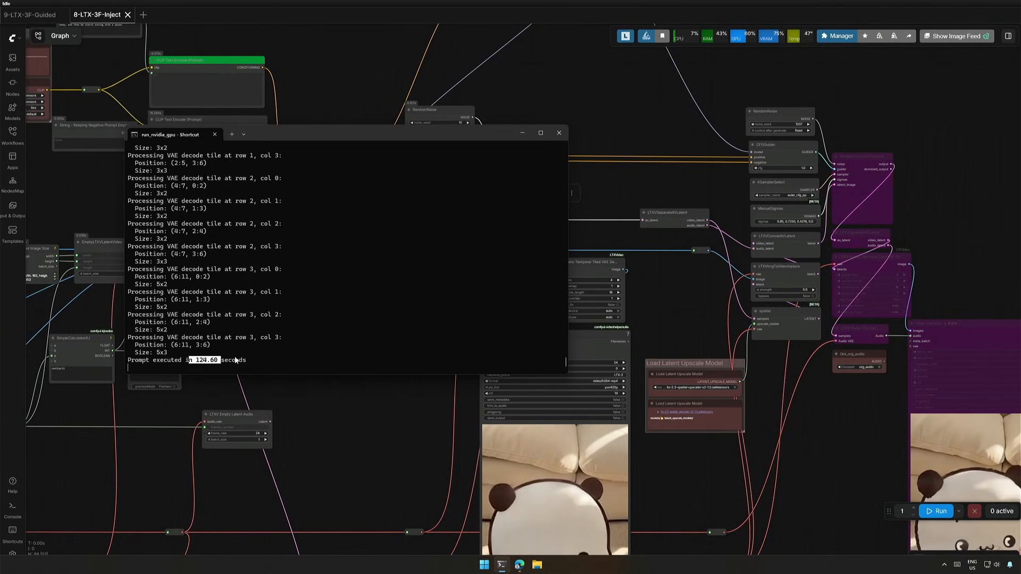
{"action": "left_click", "coordinate": [237, 362]}
Return to the ComfyUI graph and watch the generated video in the first-pass Video Combine node.
{"action": "left_click", "coordinate": [313, 428]}
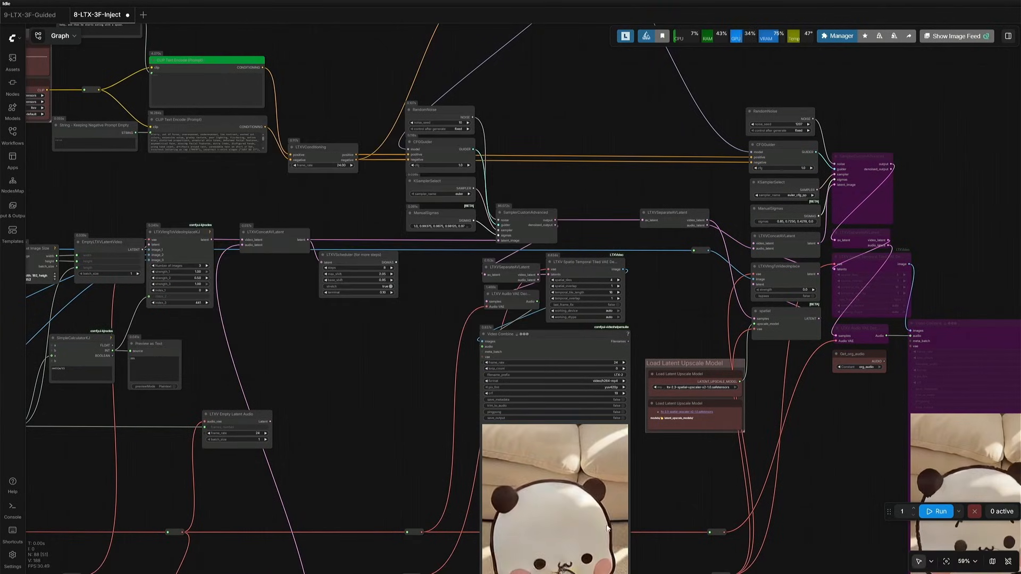
{"action": "left_click_drag", "start_coordinate": [680, 466], "coordinate": [707, 349]}
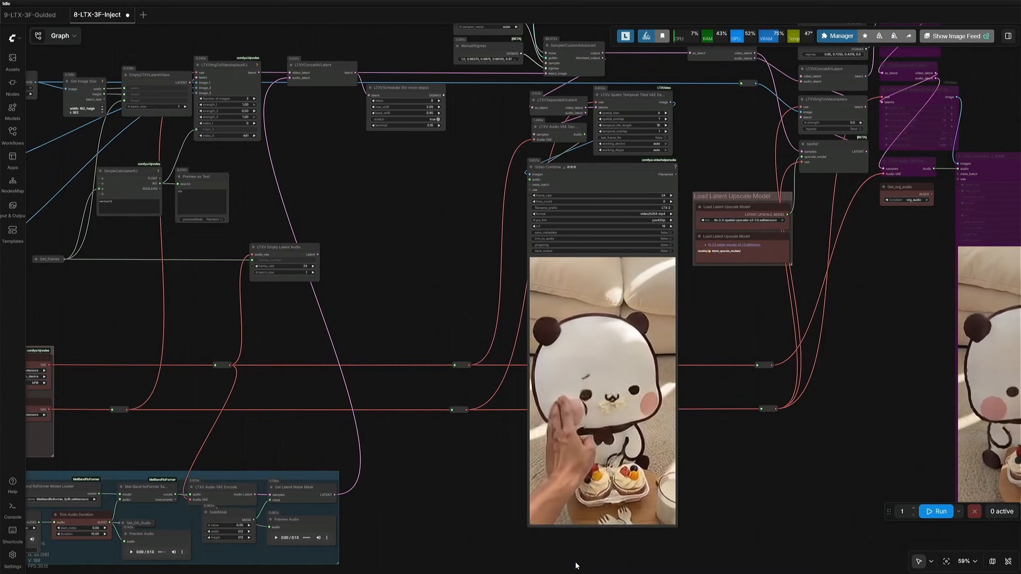
{"action": "left_click_drag", "start_coordinate": [733, 315], "coordinate": [629, 468]}
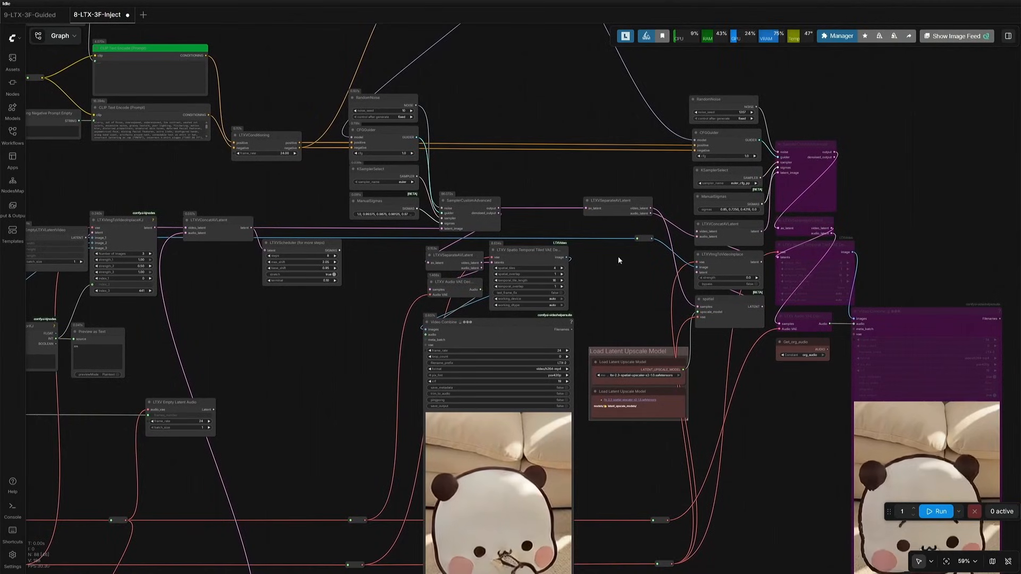
Connect the first-pass SamplerCustomAdvanced's denoised_output to av_latent on the LTXVSeparateAVLatent node feeding the upscale stage.
{"action": "left_click_drag", "start_coordinate": [534, 195], "coordinate": [507, 329]}
{"action": "scroll", "coordinate": [478, 340], "scroll_direction": "up", "scroll_amount": 8}
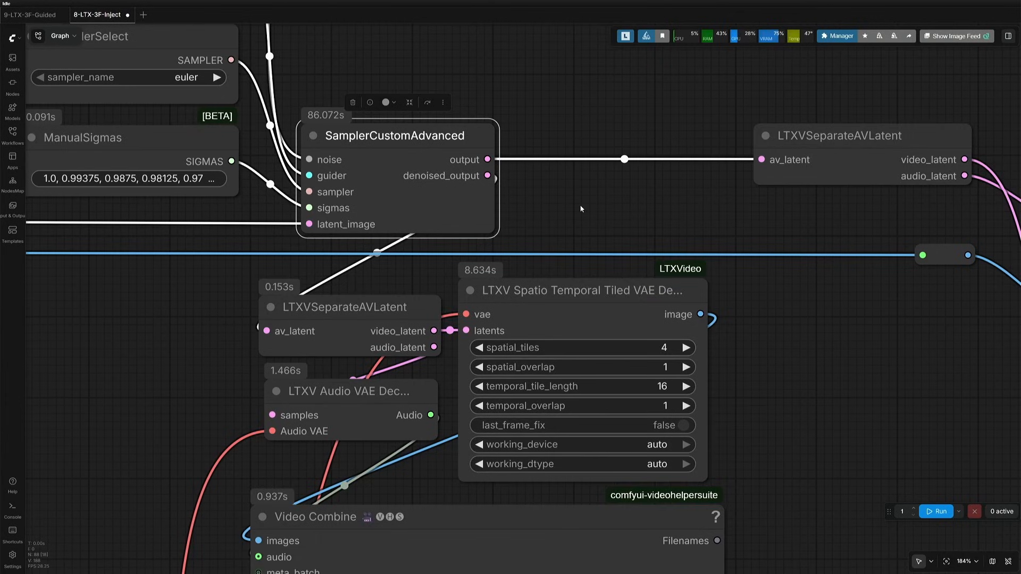
{"action": "left_click_drag", "start_coordinate": [579, 206], "coordinate": [468, 214]}
{"action": "left_click_drag", "start_coordinate": [376, 182], "coordinate": [651, 166]}
{"action": "left_click", "coordinate": [517, 225]}
{"action": "scroll", "coordinate": [518, 226], "scroll_direction": "down", "scroll_amount": 5}
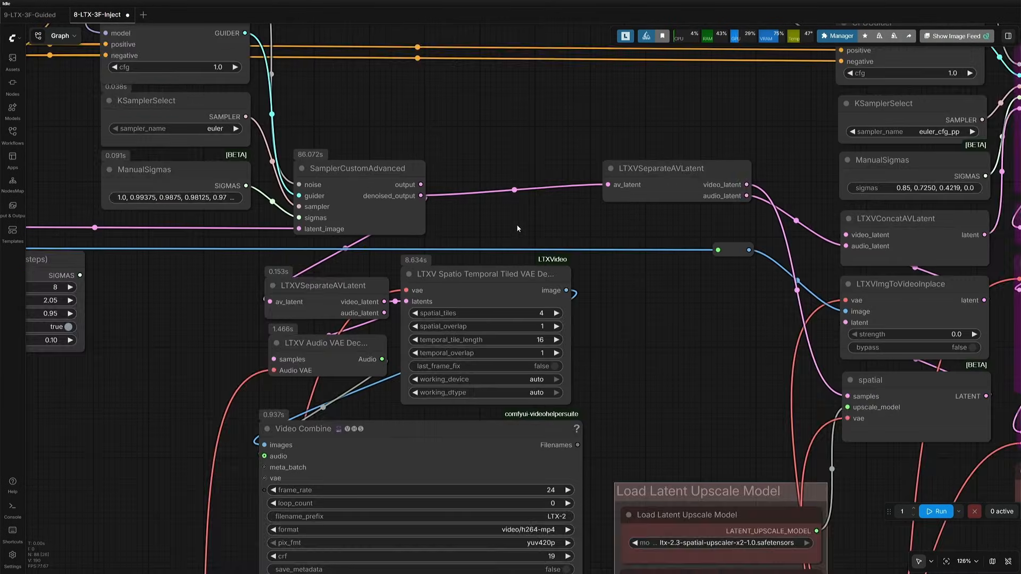
Re-enable the bypassed second-pass SamplerCustomAdvanced, LTXVSeparateAVLatent, video and audio VAE decode, and Video Combine nodes.
{"action": "left_click_drag", "start_coordinate": [644, 335], "coordinate": [456, 287]}
{"action": "scroll", "coordinate": [456, 288], "scroll_direction": "down", "scroll_amount": 3}
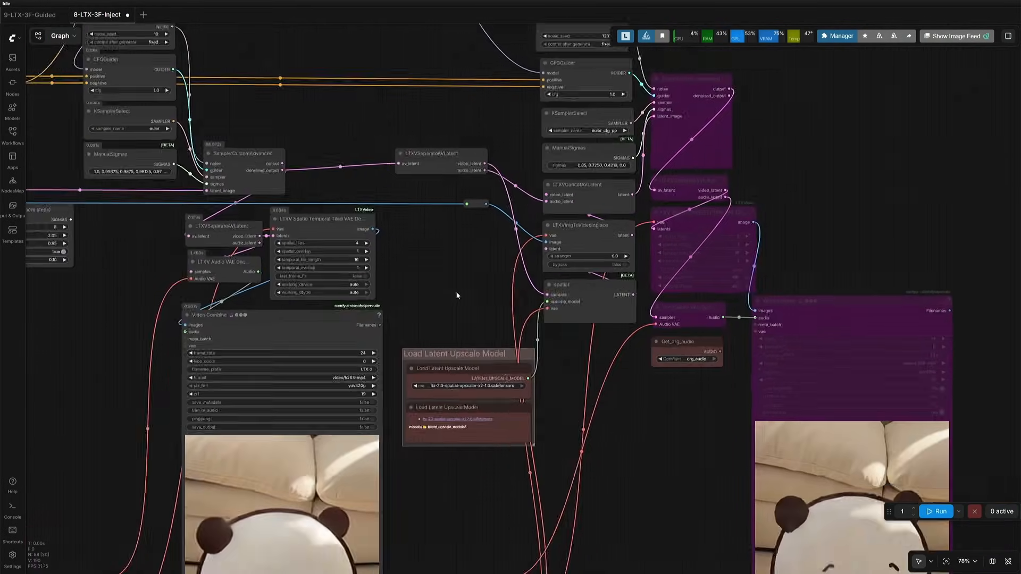
{"action": "left_click_drag", "start_coordinate": [585, 412], "coordinate": [437, 443]}
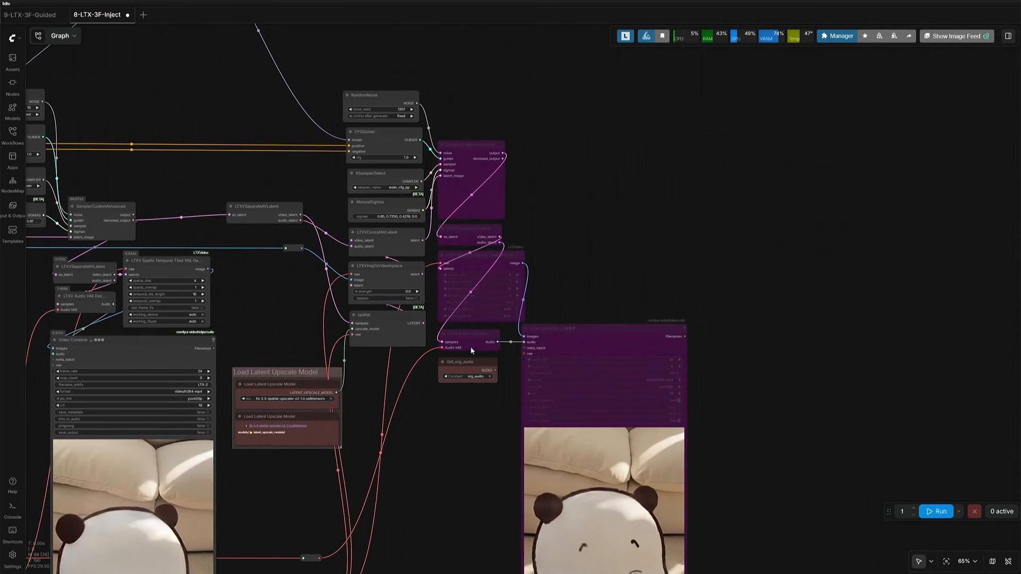
{"action": "left_click_drag", "start_coordinate": [477, 114], "coordinate": [559, 355]}
{"action": "key", "text": "ctrl+b"}
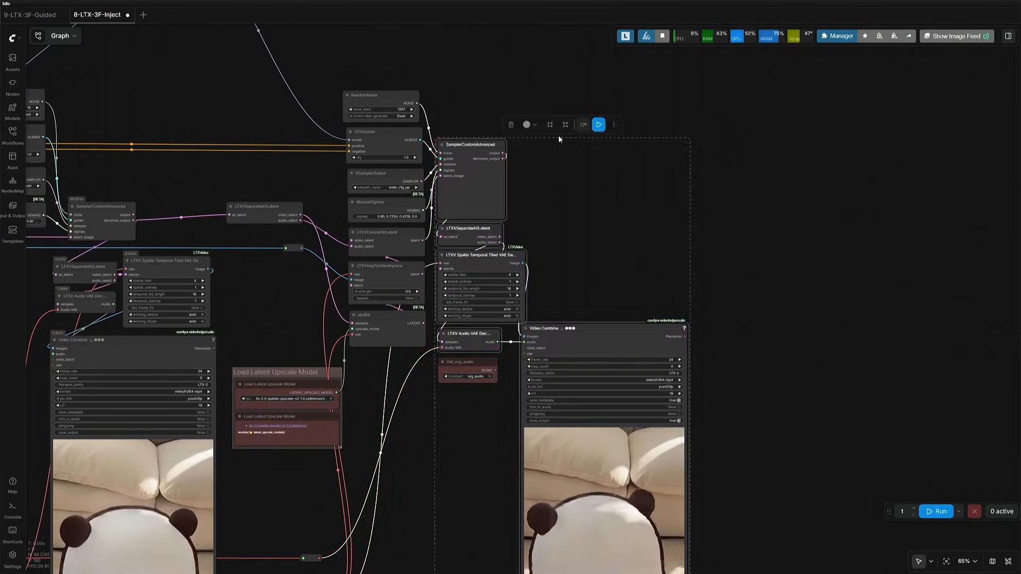
Run the workflow with the upscale pass enabled and compare the first-pass and second-pass Video Combine previews.
{"action": "left_click_drag", "start_coordinate": [509, 477], "coordinate": [475, 476]}
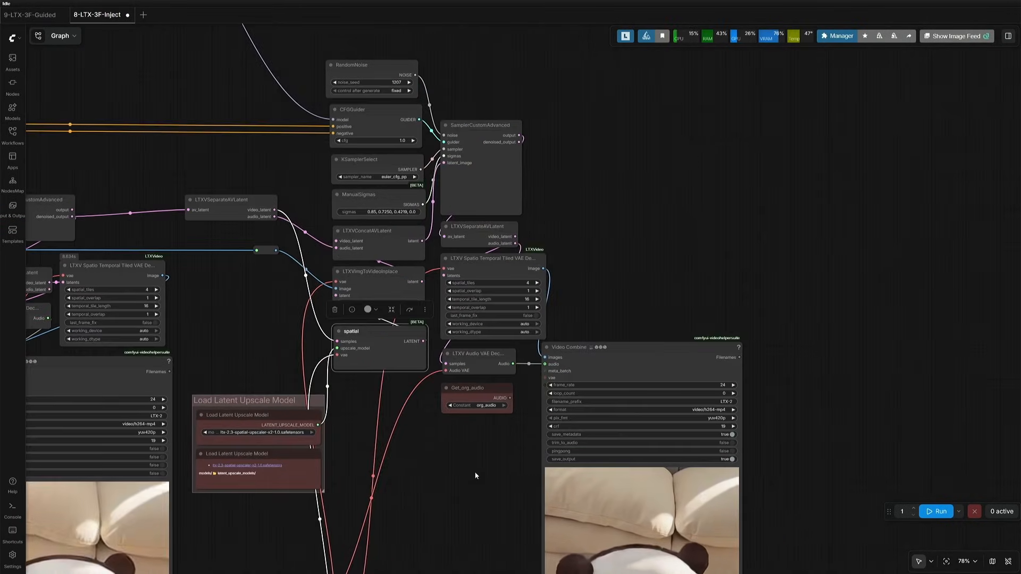
{"action": "left_click", "coordinate": [939, 512]}
{"action": "left_click_drag", "start_coordinate": [834, 506], "coordinate": [834, 401]}
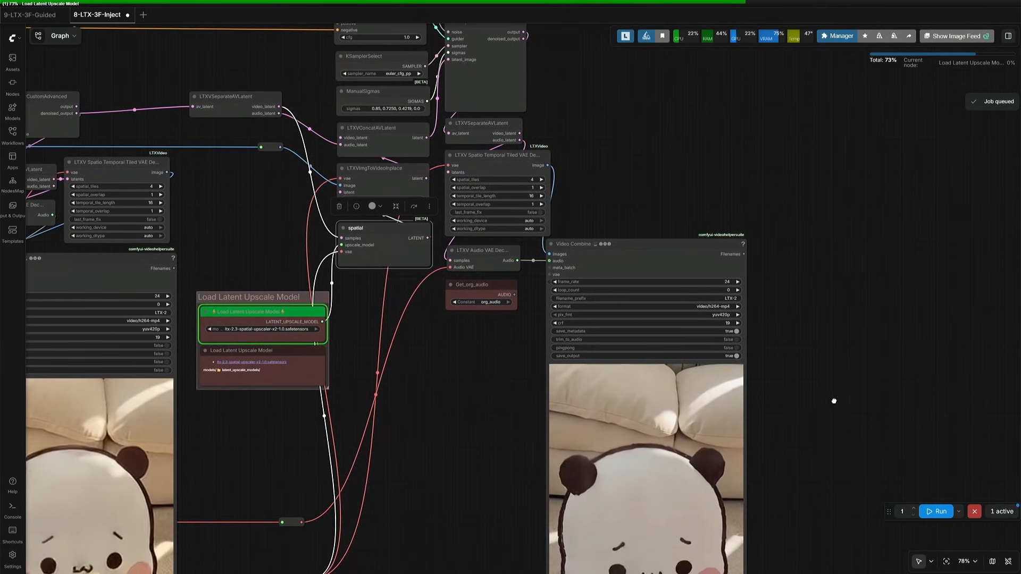
{"action": "left_click_drag", "start_coordinate": [417, 424], "coordinate": [530, 293]}
{"action": "left_click_drag", "start_coordinate": [532, 413], "coordinate": [541, 378]}
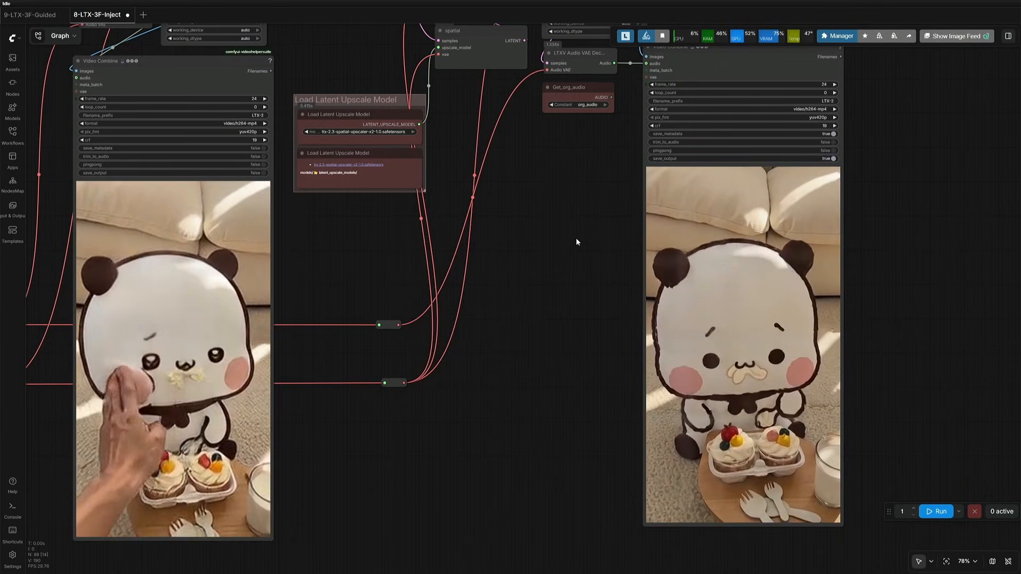
Connect the first-pass SamplerCustomAdvanced's output to av_latent on the LTXVSeparateAVLatent node feeding the upscale stage.
{"action": "left_click_drag", "start_coordinate": [573, 235], "coordinate": [596, 439]}
{"action": "scroll", "coordinate": [388, 245], "scroll_direction": "up", "scroll_amount": 8}
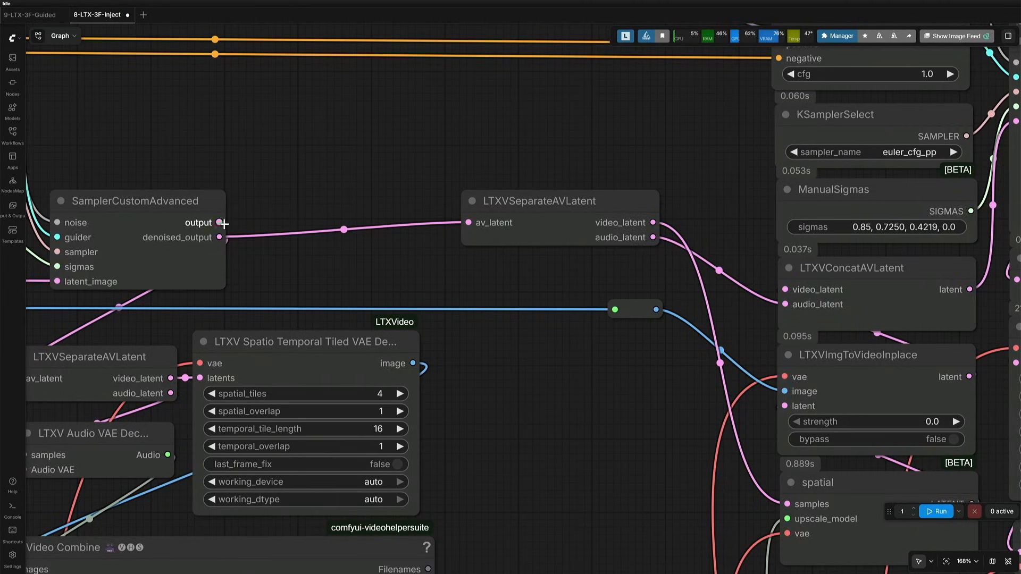
{"action": "left_click_drag", "start_coordinate": [224, 224], "coordinate": [469, 223]}
Watch the second-pass Video Combine preview and examine the nearby Get_org_audio node as an alternative audio source.
{"action": "left_click_drag", "start_coordinate": [530, 463], "coordinate": [357, 193]}
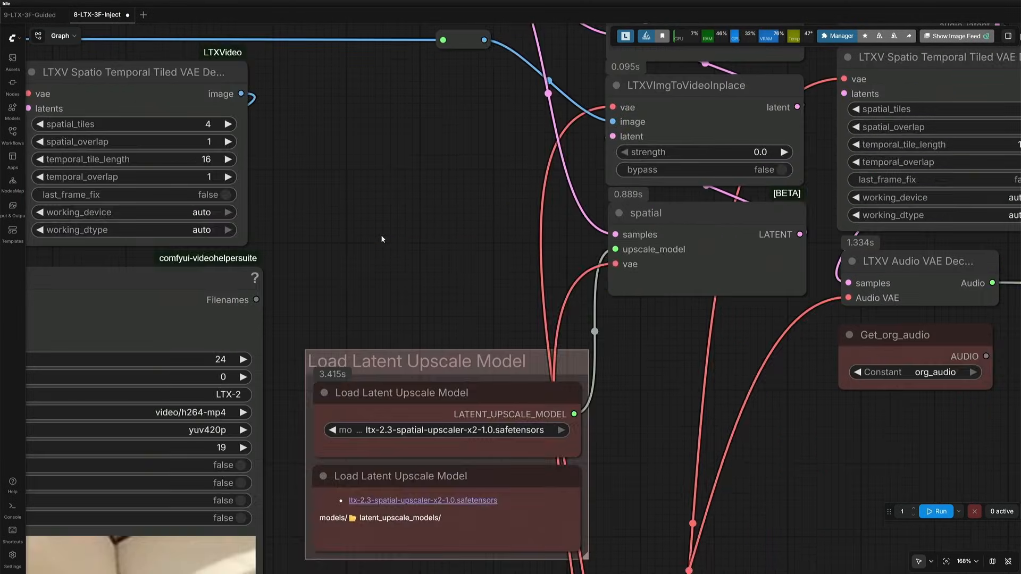
{"action": "scroll", "coordinate": [382, 237], "scroll_direction": "down", "scroll_amount": 4}
{"action": "left_click_drag", "start_coordinate": [626, 420], "coordinate": [417, 134]}
{"action": "scroll", "coordinate": [469, 255], "scroll_direction": "down", "scroll_amount": 1}
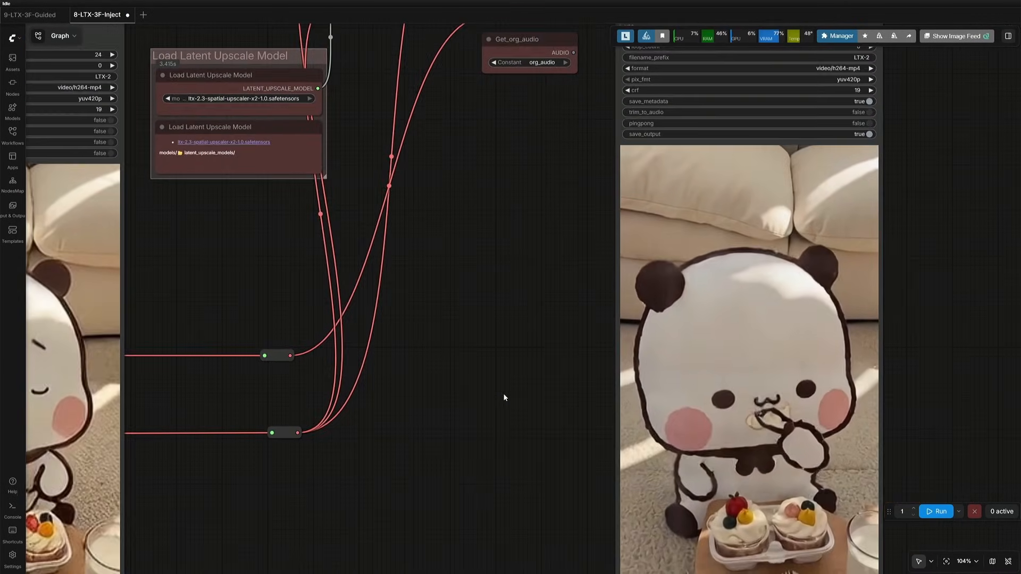
{"action": "scroll", "coordinate": [500, 184], "scroll_direction": "up", "scroll_amount": 3}
{"action": "left_click_drag", "start_coordinate": [500, 184], "coordinate": [501, 421]}
{"action": "left_click", "coordinate": [551, 245]}
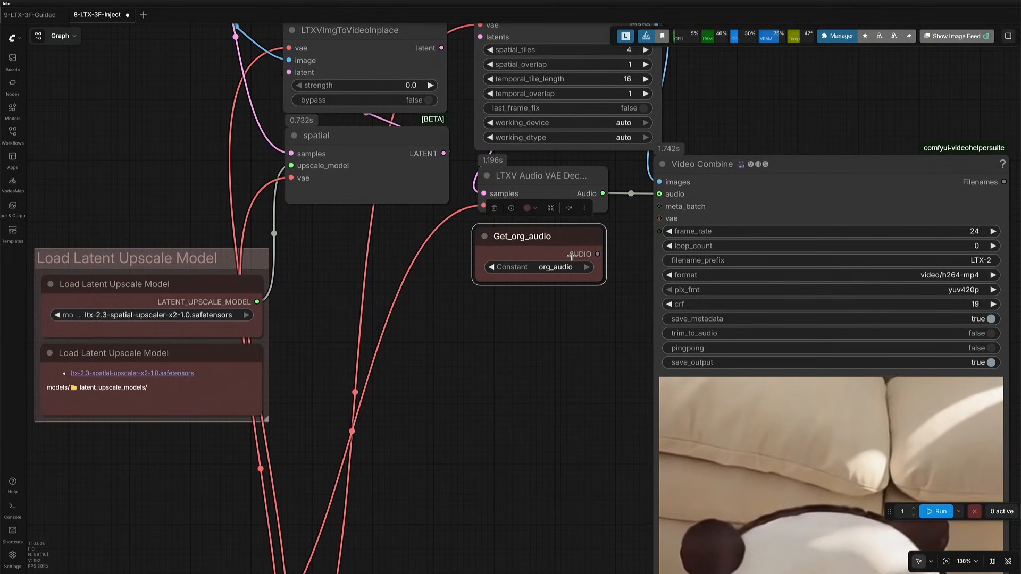
{"action": "scroll", "coordinate": [483, 431], "scroll_direction": "down", "scroll_amount": 10}
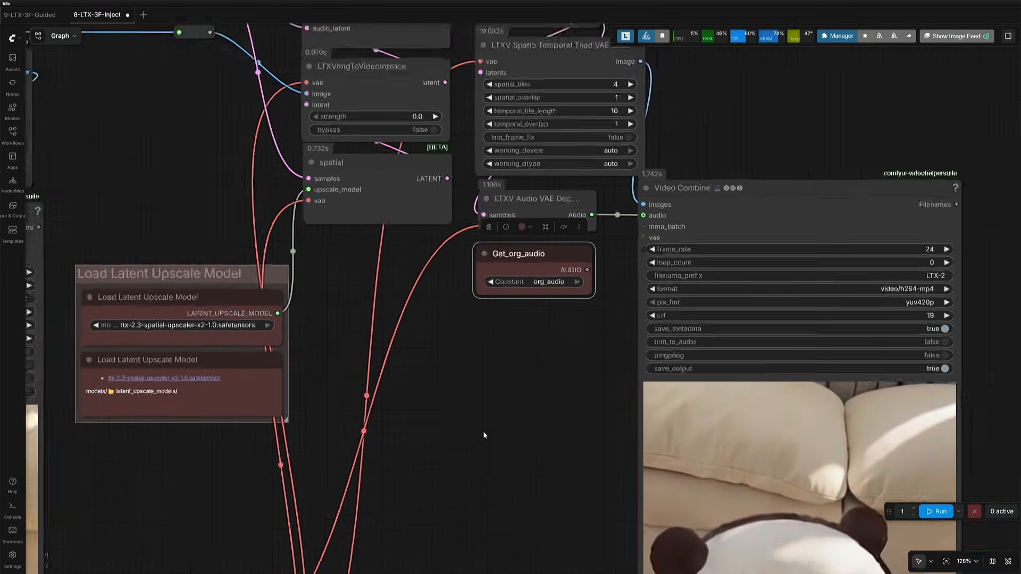
{"action": "scroll", "coordinate": [516, 359], "scroll_direction": "down", "scroll_amount": 4}
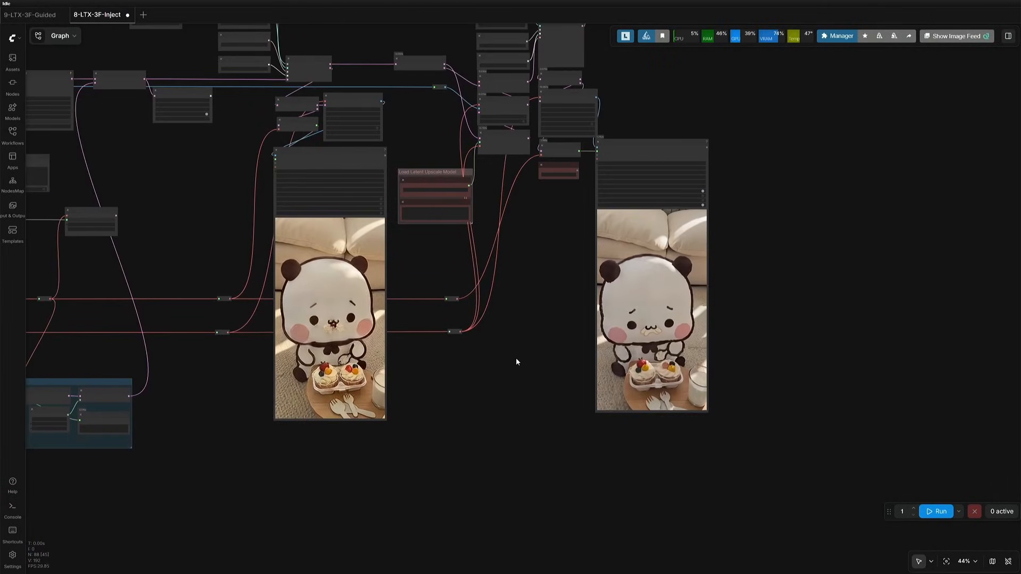
Select the Audio and Video VAE group and examine its audio and video VAE loaders.
{"action": "scroll", "coordinate": [315, 359], "scroll_direction": "up", "scroll_amount": 11}
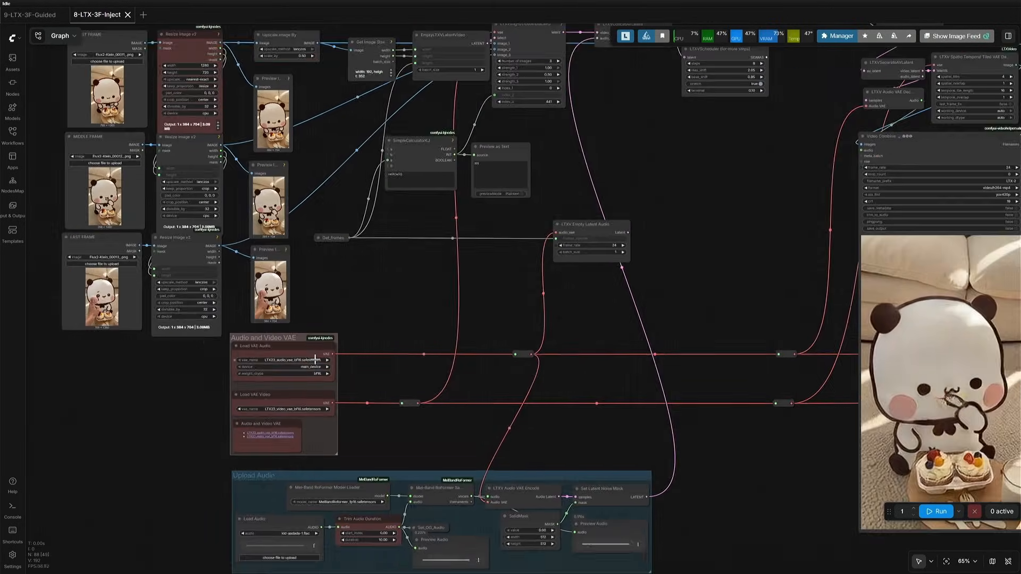
{"action": "left_click_drag", "start_coordinate": [322, 416], "coordinate": [318, 409]}
{"action": "scroll", "coordinate": [292, 320], "scroll_direction": "up", "scroll_amount": 5}
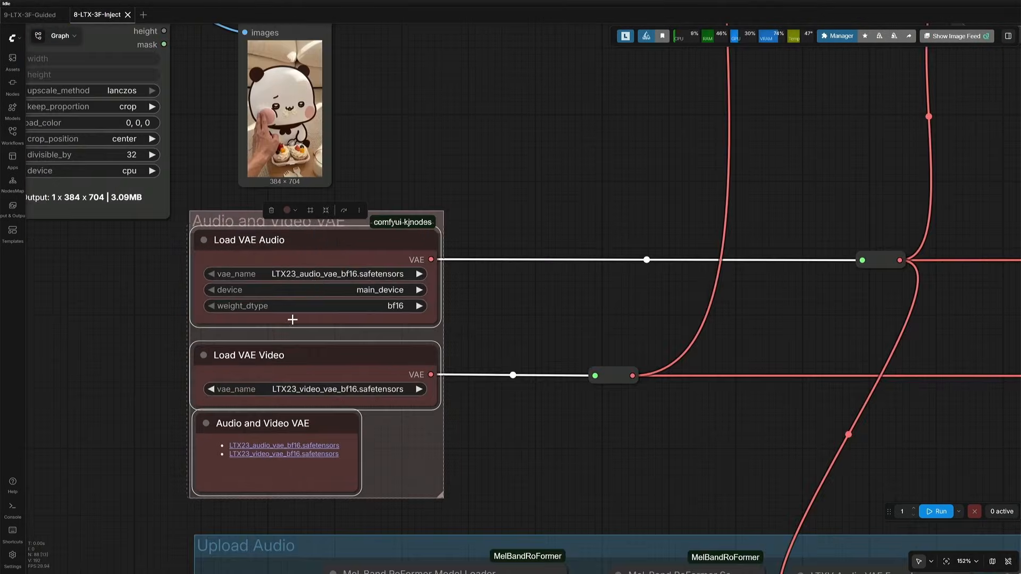
{"action": "scroll", "coordinate": [306, 281], "scroll_direction": "down", "scroll_amount": 10}
Examine the Upload Audio group, from the Mel-Band RoFormer vocals output through LTXV Audio VAE Encode to both Preview Audio nodes.
{"action": "scroll", "coordinate": [405, 358], "scroll_direction": "up", "scroll_amount": 10}
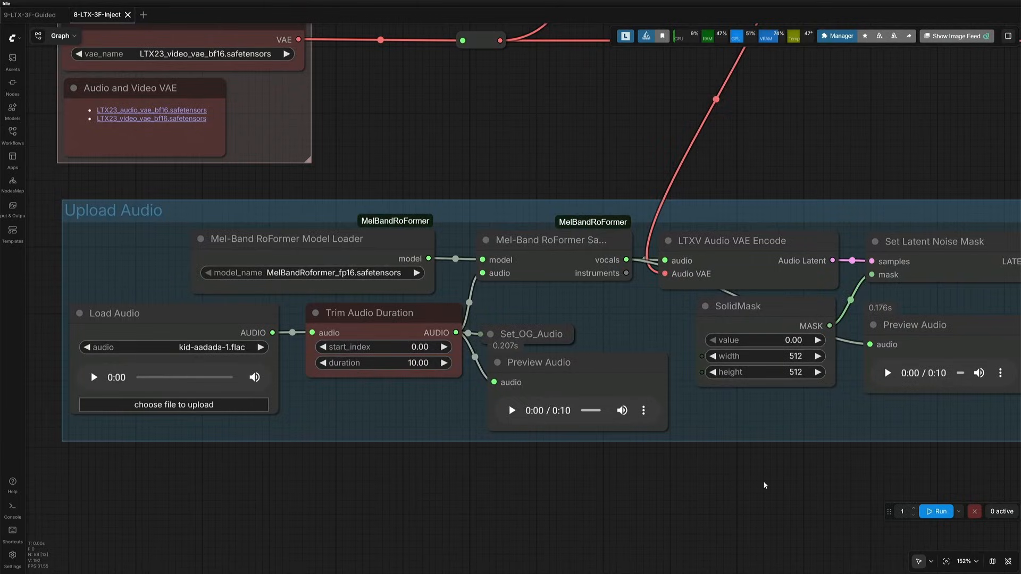
{"action": "scroll", "coordinate": [540, 311], "scroll_direction": "up", "scroll_amount": 8}
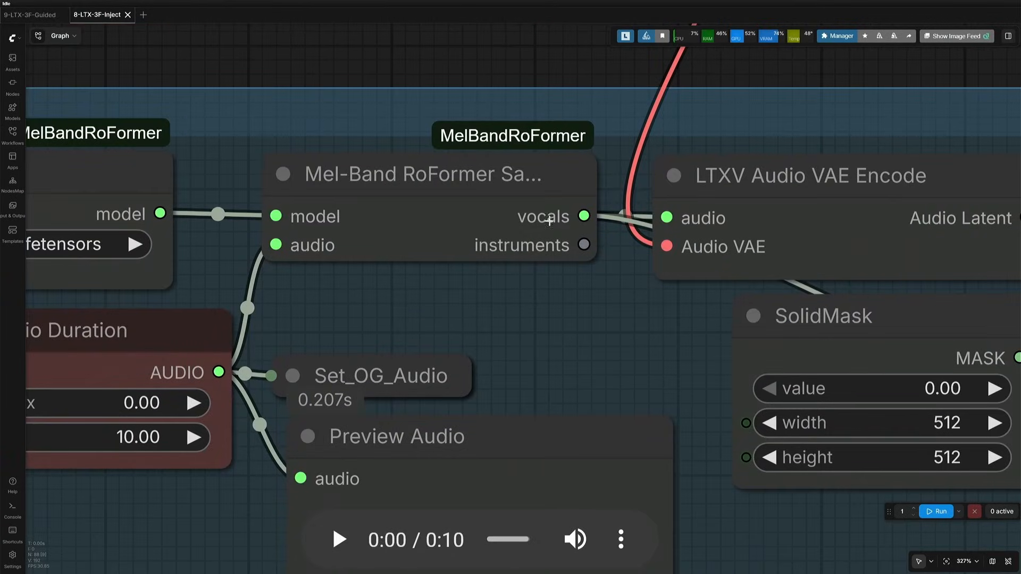
{"action": "left_click_drag", "start_coordinate": [595, 361], "coordinate": [463, 387]}
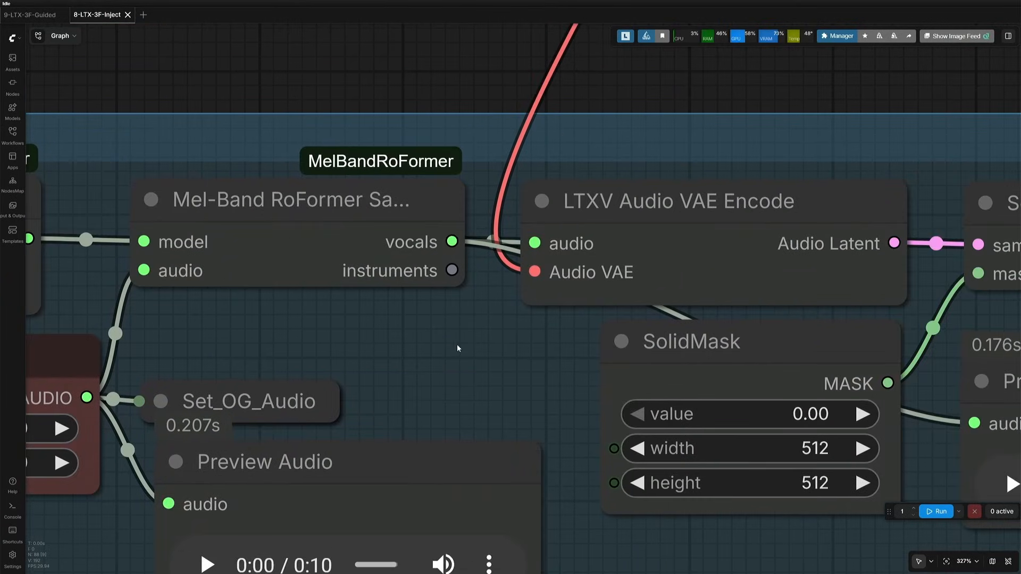
{"action": "scroll", "coordinate": [457, 348], "scroll_direction": "down", "scroll_amount": 5}
{"action": "scroll", "coordinate": [583, 366], "scroll_direction": "up", "scroll_amount": 3}
{"action": "left_click", "coordinate": [638, 331]}
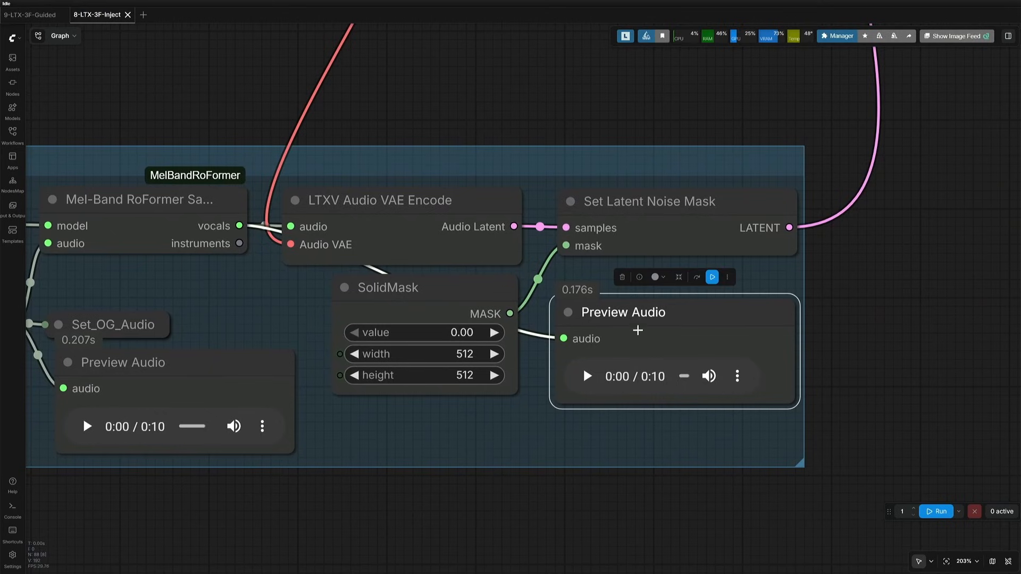
{"action": "left_click_drag", "start_coordinate": [273, 310], "coordinate": [737, 314]}
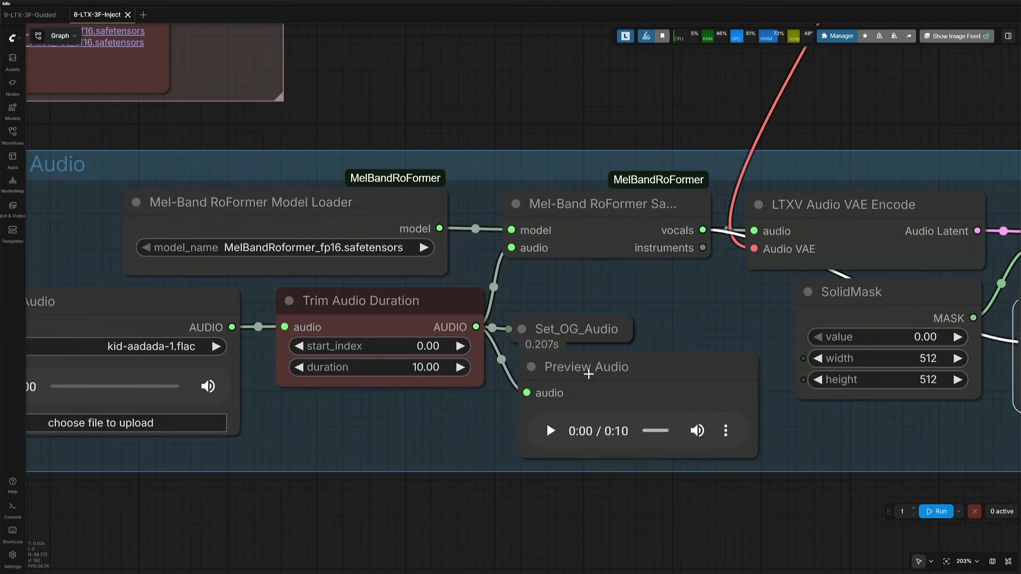
{"action": "left_click", "coordinate": [589, 374]}
Trace the Upload Audio group's latent link to the LTXVConcatAVLatent node's audio_latent input and select that node.
{"action": "scroll", "coordinate": [420, 511], "scroll_direction": "down", "scroll_amount": 6}
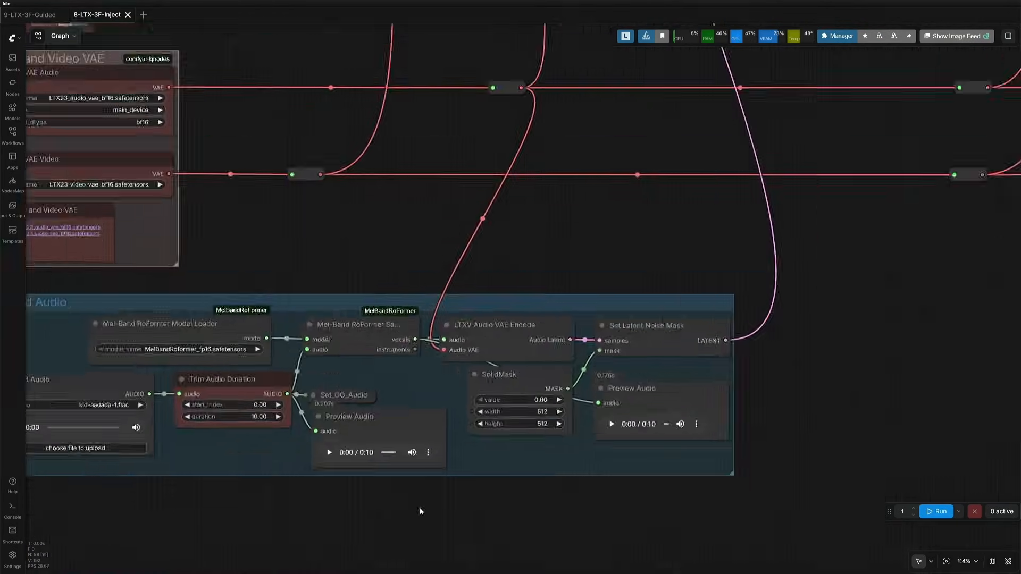
{"action": "scroll", "coordinate": [420, 511], "scroll_direction": "down", "scroll_amount": 4}
{"action": "left_click_drag", "start_coordinate": [816, 368], "coordinate": [506, 451]}
{"action": "scroll", "coordinate": [506, 453], "scroll_direction": "down", "scroll_amount": 4}
{"action": "left_click_drag", "start_coordinate": [487, 322], "coordinate": [502, 404]}
{"action": "scroll", "coordinate": [426, 386], "scroll_direction": "up", "scroll_amount": 5}
{"action": "left_click_drag", "start_coordinate": [424, 384], "coordinate": [654, 569]}
{"action": "scroll", "coordinate": [554, 256], "scroll_direction": "up", "scroll_amount": 4}
{"action": "left_click", "coordinate": [556, 255]}
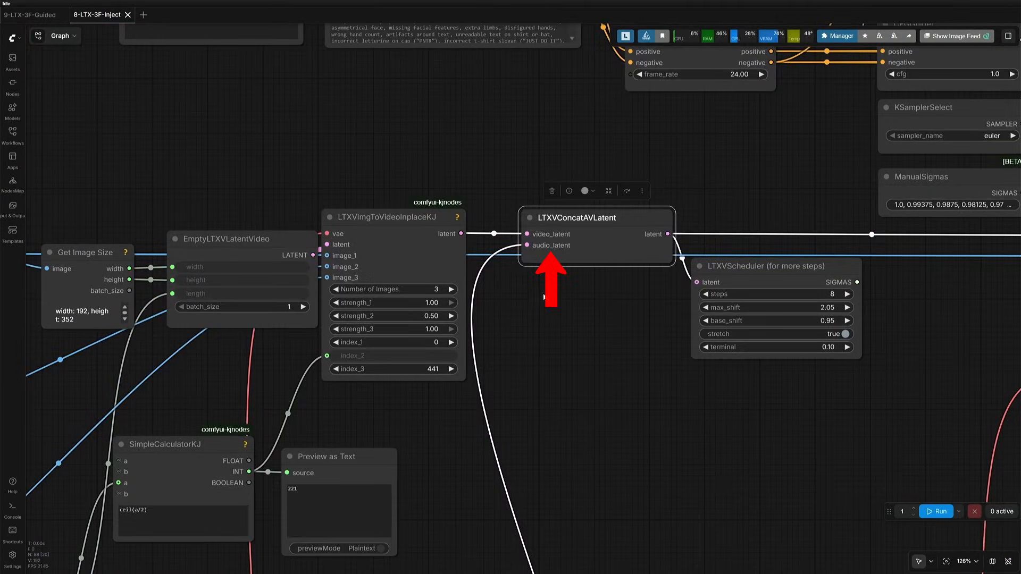
Try to connect the LTXV Empty Latent Audio node's Latent output to audio_latent on LTXVConcatAVLatent.
{"action": "left_click_drag", "start_coordinate": [542, 361], "coordinate": [542, 217]}
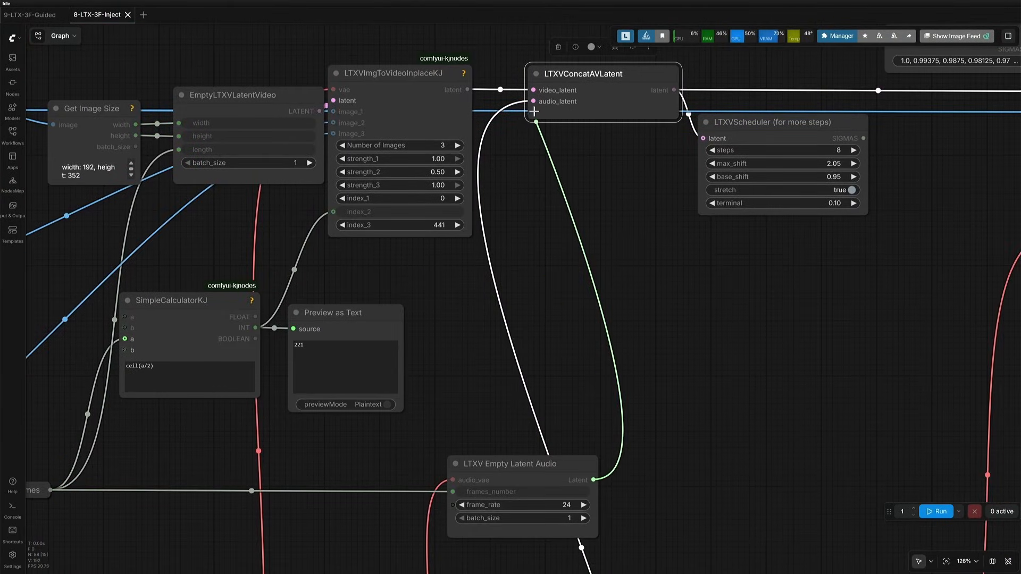
{"action": "left_click_drag", "start_coordinate": [534, 111], "coordinate": [533, 101]}
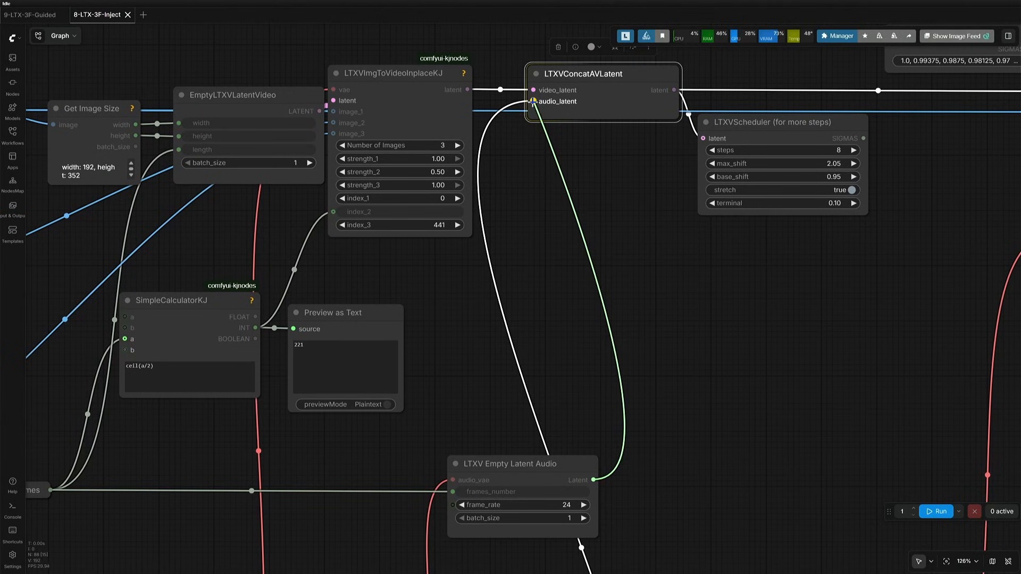
{"action": "left_click", "coordinate": [731, 499]}
Review the Set Latent Noise Mask output link leaving the Upload Audio group.
{"action": "left_click_drag", "start_coordinate": [689, 568], "coordinate": [652, 219]}
{"action": "scroll", "coordinate": [655, 272], "scroll_direction": "down", "scroll_amount": 4}
{"action": "left_click_drag", "start_coordinate": [685, 468], "coordinate": [689, 394]}
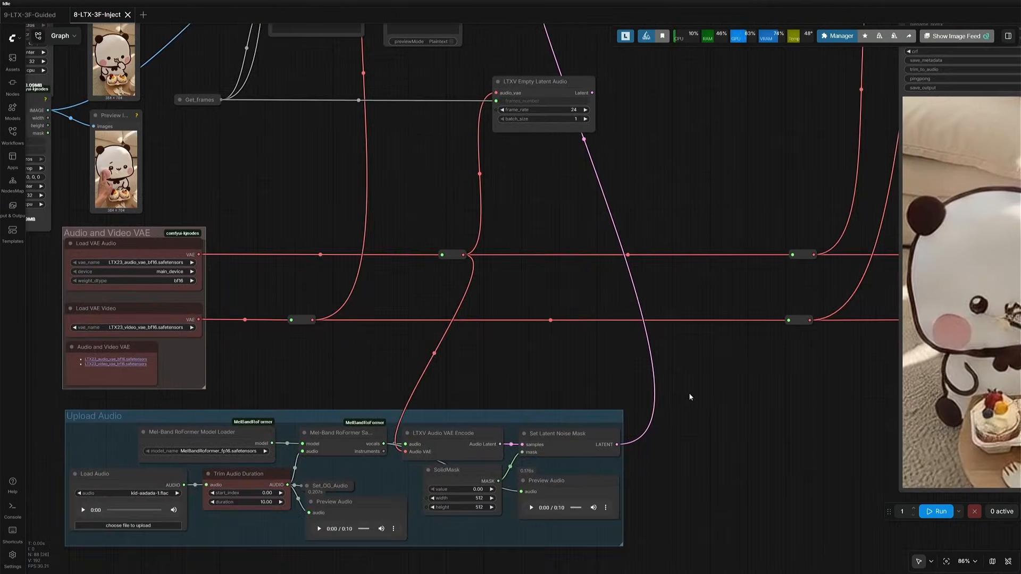
{"action": "scroll", "coordinate": [763, 414], "scroll_direction": "down", "scroll_amount": 5}
{"action": "left_click_drag", "start_coordinate": [638, 434], "coordinate": [367, 475]}
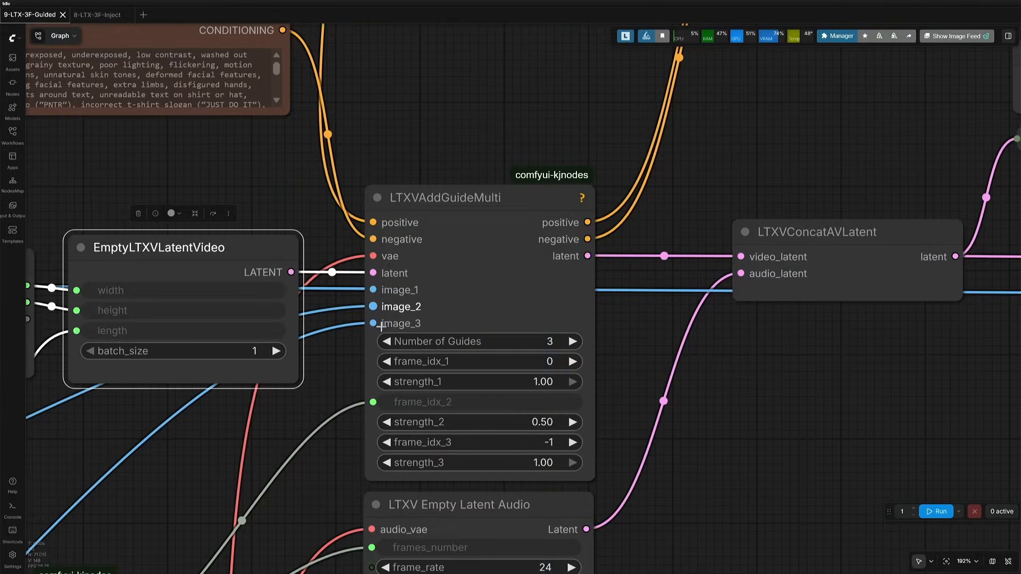
Select the LTXVAddGuideMulti node in the 9-LTX-3F-Guided workflow and review its place in the whole graph.
{"action": "left_click", "coordinate": [407, 197]}
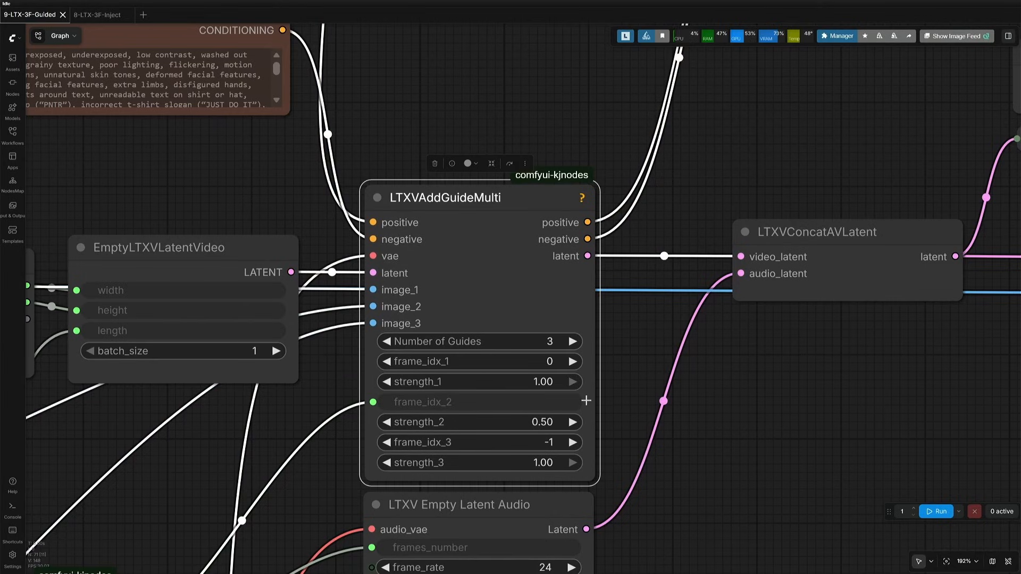
{"action": "scroll", "coordinate": [580, 396], "scroll_direction": "down", "scroll_amount": 12}
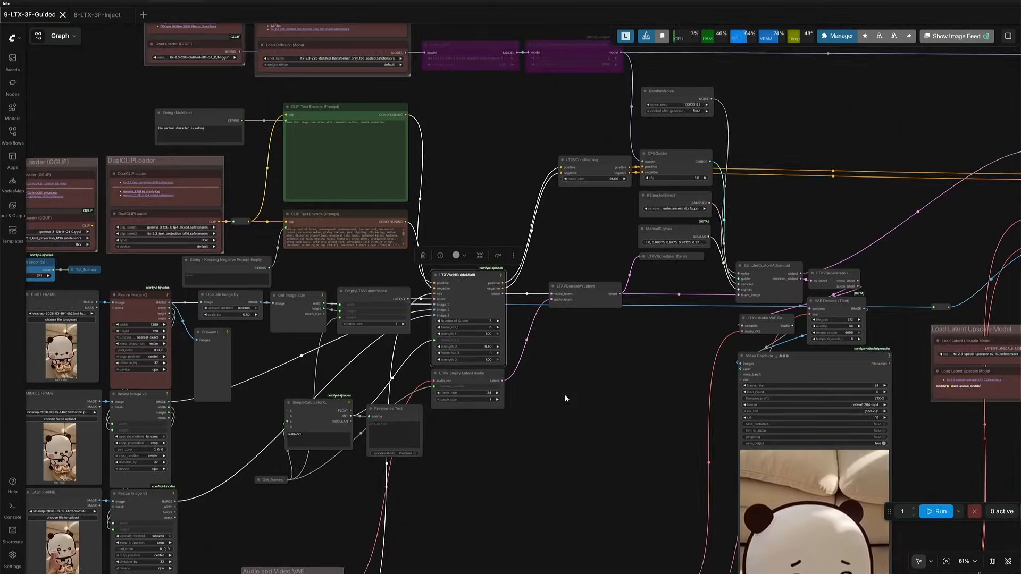
{"action": "scroll", "coordinate": [565, 397], "scroll_direction": "down", "scroll_amount": 4}
{"action": "left_click_drag", "start_coordinate": [572, 406], "coordinate": [276, 353]}
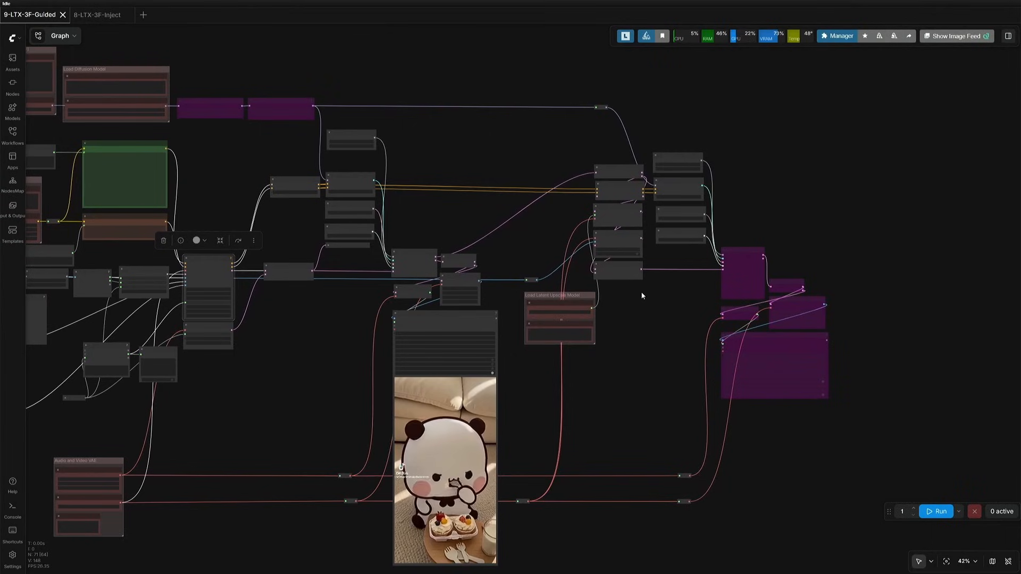
Point out the bypassed second-pass nodes and the first-pass output nodes by selecting each set, and watch the first-pass video.
{"action": "left_click_drag", "start_coordinate": [722, 241], "coordinate": [832, 394]}
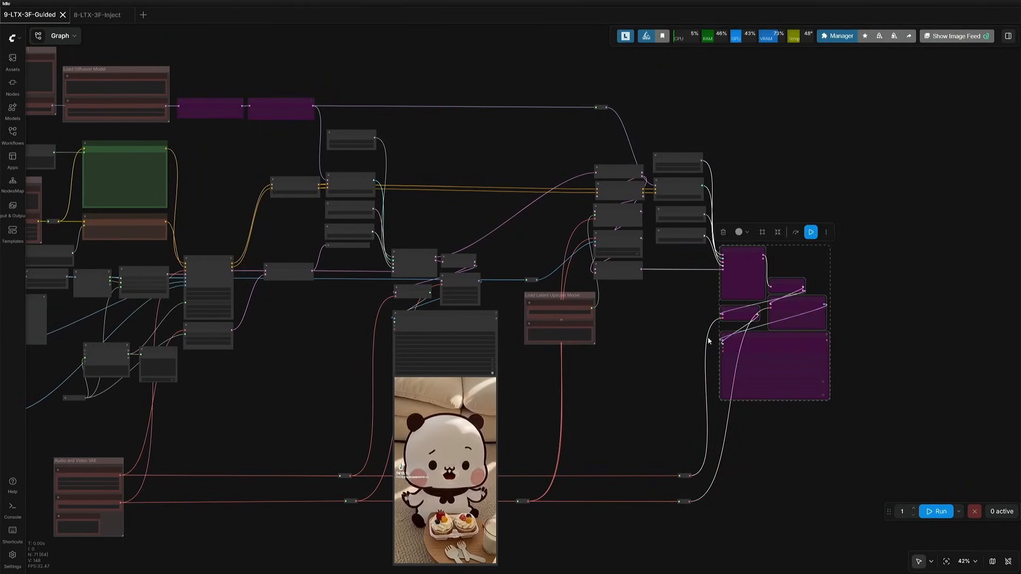
{"action": "left_click", "coordinate": [610, 422]}
{"action": "left_click_drag", "start_coordinate": [462, 357], "coordinate": [461, 357]}
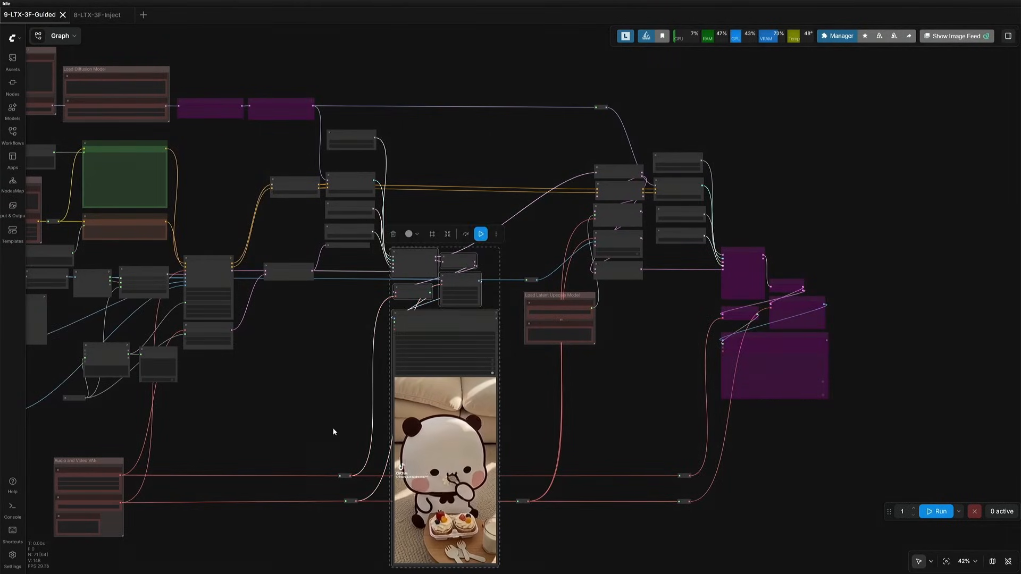
{"action": "scroll", "coordinate": [317, 452], "scroll_direction": "up", "scroll_amount": 8}
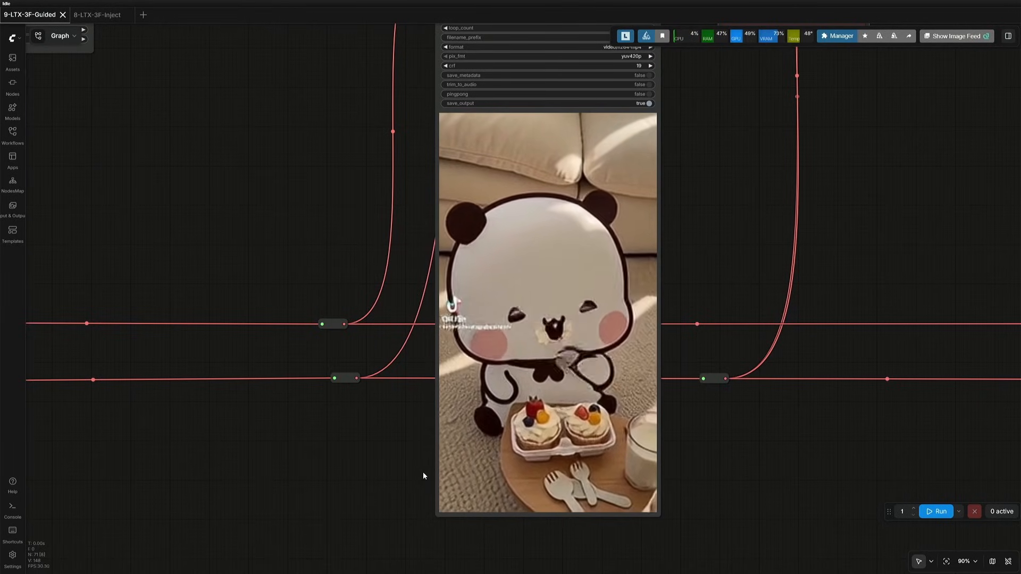
Switch to the 8-LTX-3F-Inject workflow and delete the link from String - Keeping Negative Prompt Empty to the negative CLIP Text Encode.
{"action": "scroll", "coordinate": [423, 471], "scroll_direction": "down", "scroll_amount": 7}
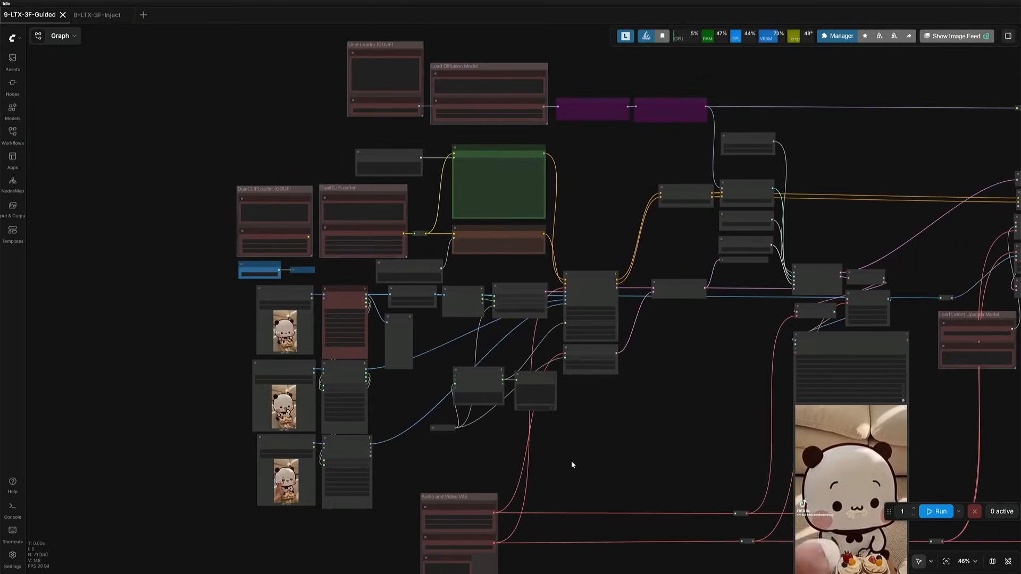
{"action": "left_click_drag", "start_coordinate": [419, 395], "coordinate": [410, 418]}
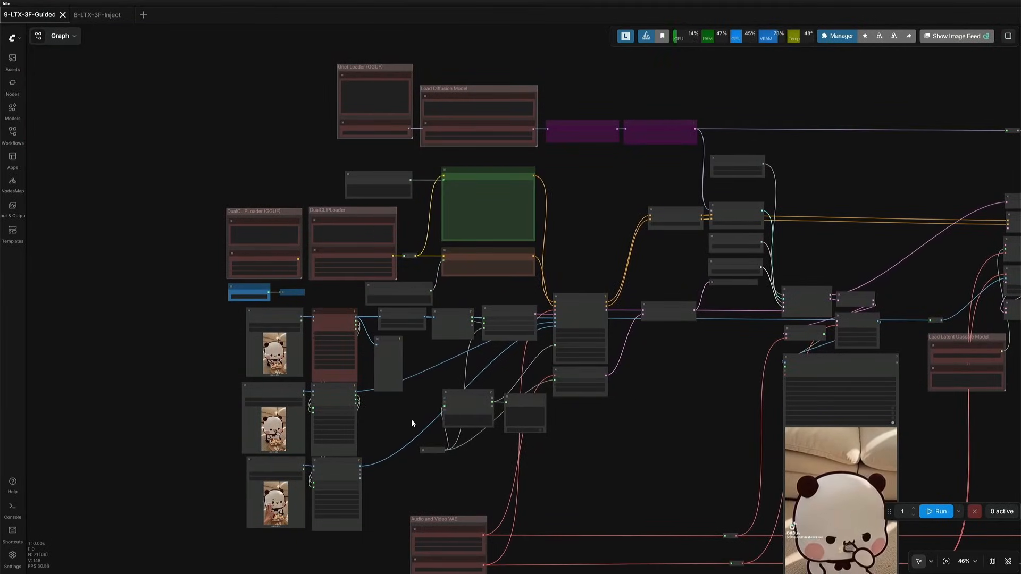
{"action": "scroll", "coordinate": [413, 292], "scroll_direction": "up", "scroll_amount": 6}
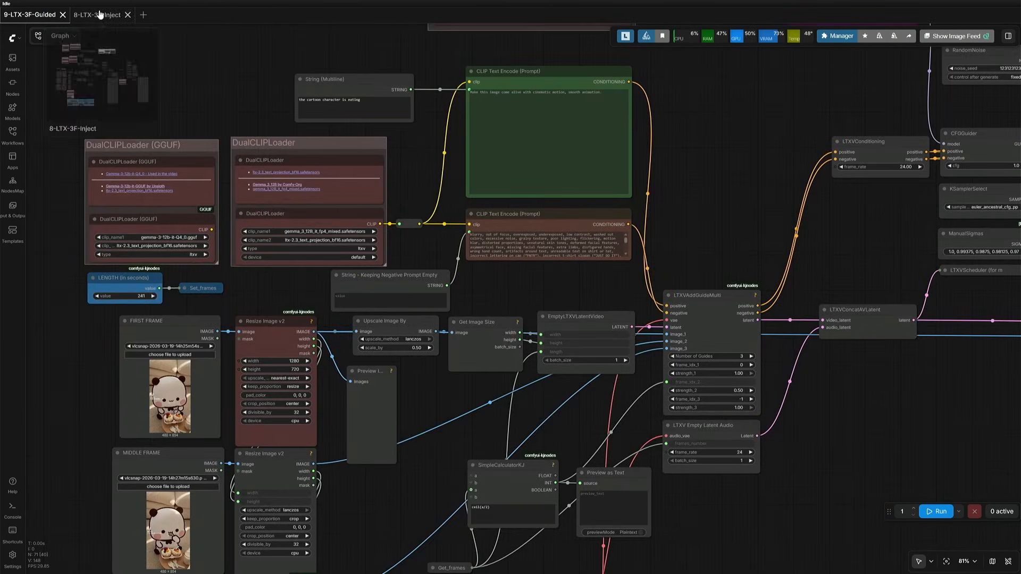
{"action": "left_click", "coordinate": [99, 15]}
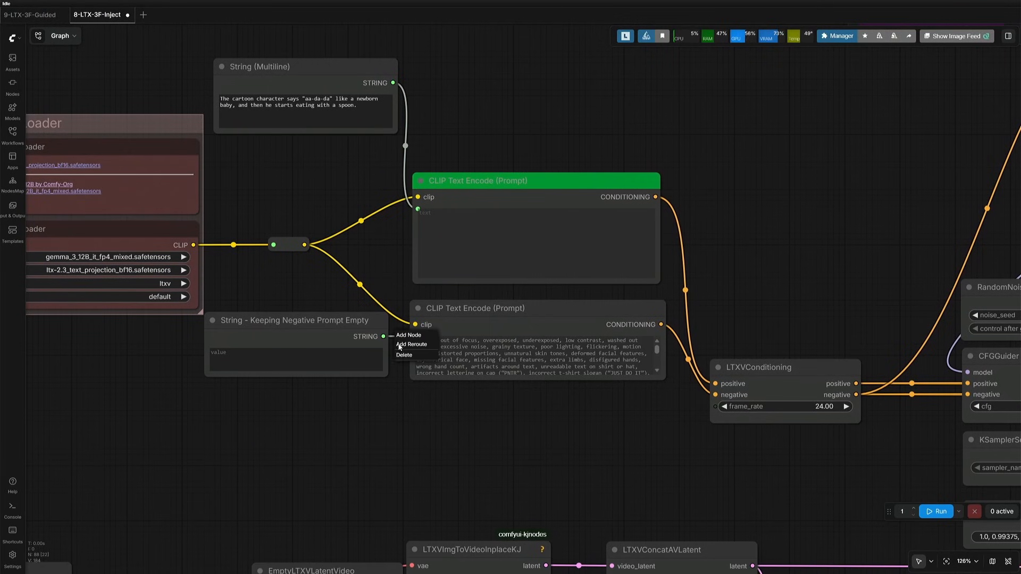
{"action": "left_click", "coordinate": [403, 355]}
Bypass the second-pass SamplerCustomAdvanced, LTXVSeparateAVLatent, video and audio VAE decode, and Video Combine nodes.
{"action": "scroll", "coordinate": [410, 441], "scroll_direction": "down", "scroll_amount": 8}
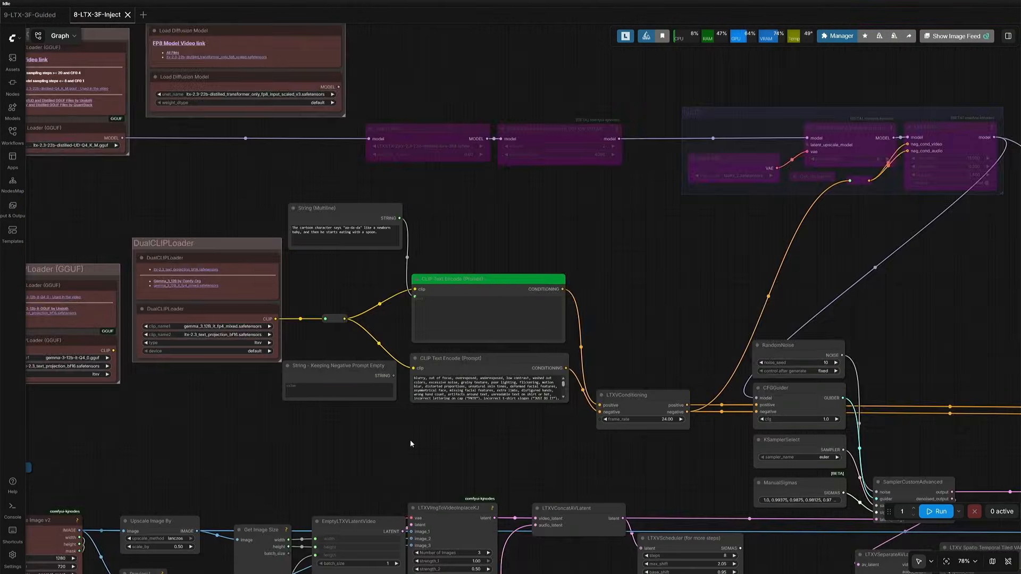
{"action": "left_click_drag", "start_coordinate": [452, 456], "coordinate": [199, 180]}
{"action": "left_click_drag", "start_coordinate": [364, 355], "coordinate": [261, 362]}
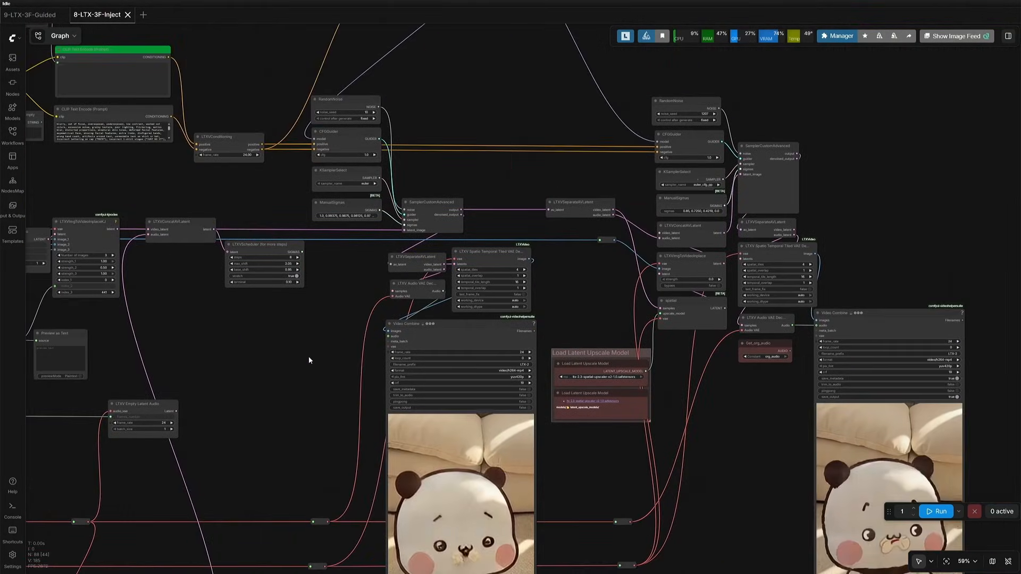
{"action": "left_click_drag", "start_coordinate": [756, 123], "coordinate": [867, 323]}
{"action": "left_click", "coordinate": [873, 127]}
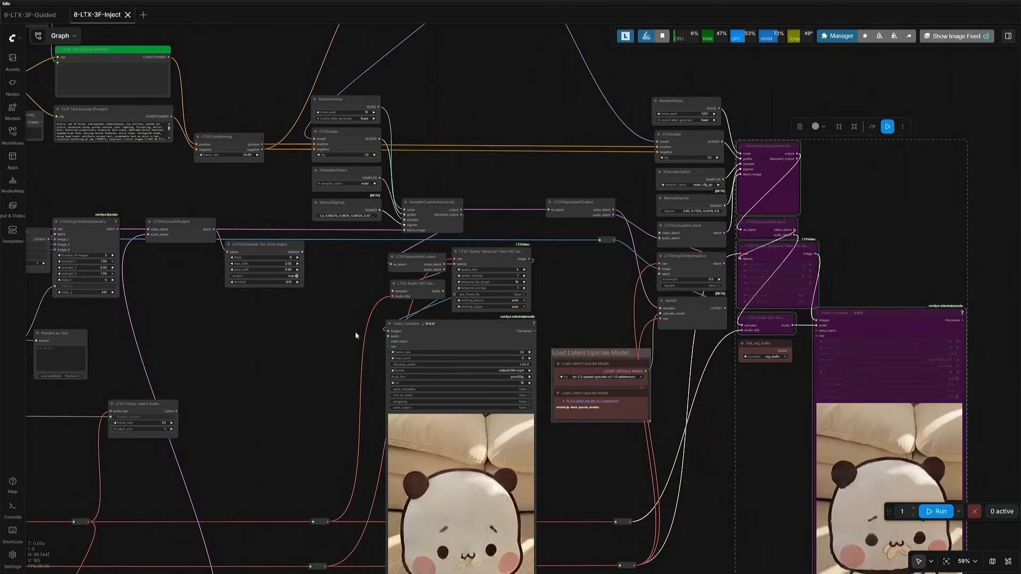
{"action": "left_click", "coordinate": [325, 350]}
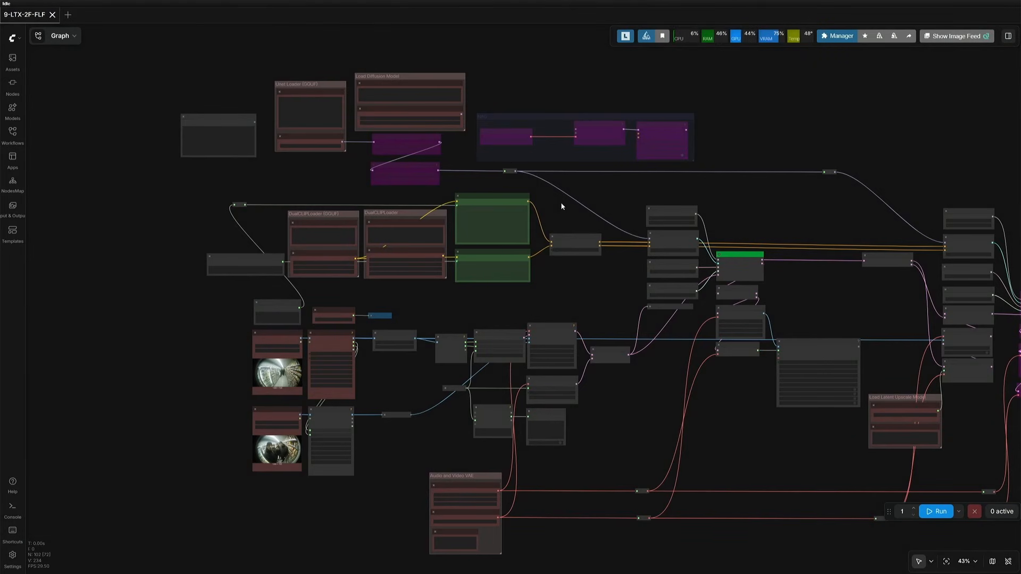
Examine the Unet Loader (GGUF) and Load Diffusion Model groups in the 9-LTX-2F-FLF workflow.
{"action": "scroll", "coordinate": [548, 216], "scroll_direction": "up", "scroll_amount": 4}
{"action": "left_click_drag", "start_coordinate": [420, 155], "coordinate": [489, 289]}
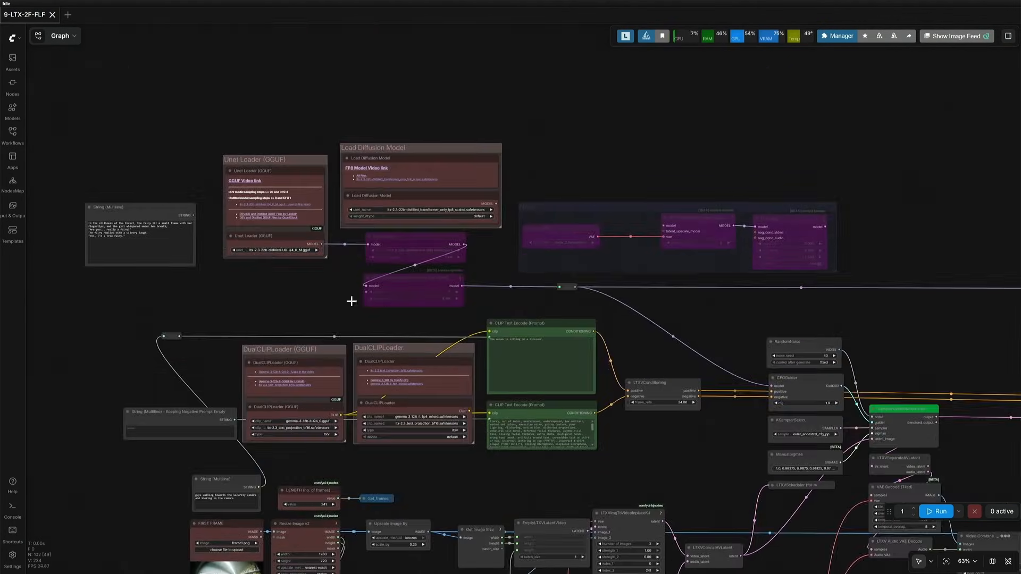
{"action": "scroll", "coordinate": [307, 290], "scroll_direction": "up", "scroll_amount": 8}
{"action": "left_click_drag", "start_coordinate": [355, 313], "coordinate": [376, 426]}
{"action": "scroll", "coordinate": [240, 381], "scroll_direction": "up", "scroll_amount": 5}
{"action": "left_click_drag", "start_coordinate": [398, 356], "coordinate": [167, 462]}
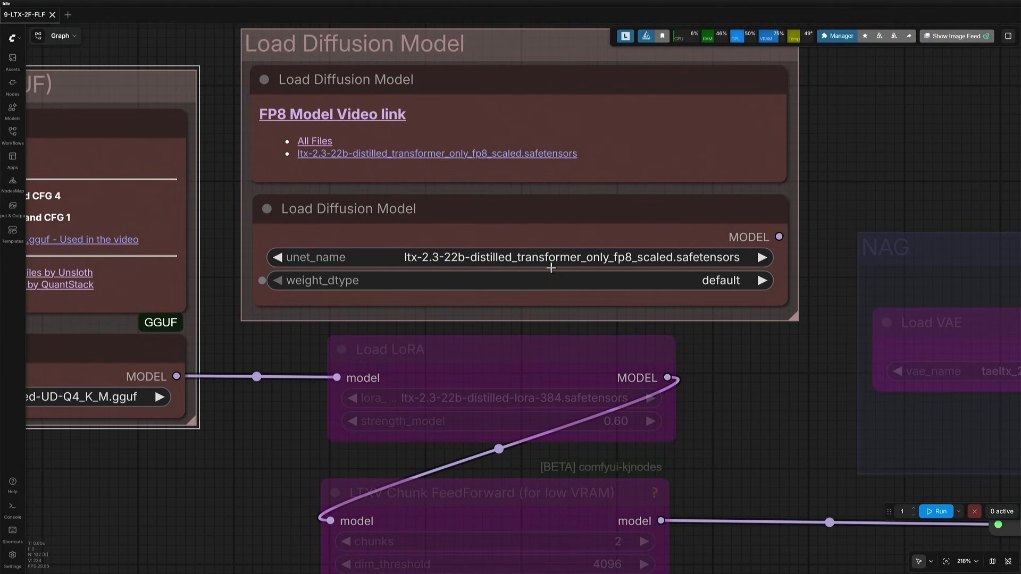
Move the String (Multiline) - Keeping Negative Prompt Empty node beneath the DualCLIPLoader group, beside the negative CLIP Text Encode.
{"action": "left_click_drag", "start_coordinate": [391, 220], "coordinate": [369, 199]}
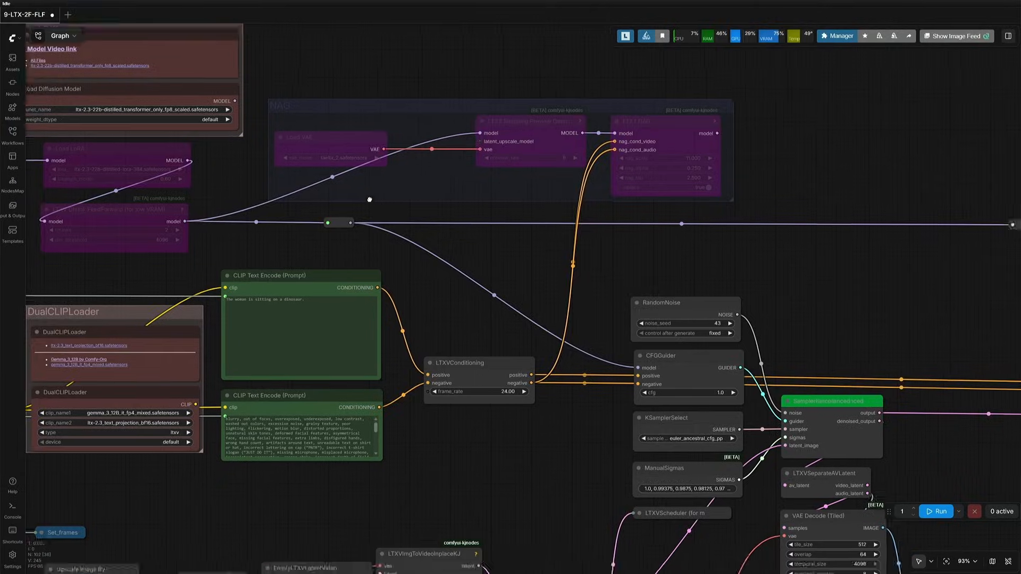
{"action": "left_click_drag", "start_coordinate": [392, 508], "coordinate": [666, 374]}
{"action": "left_click_drag", "start_coordinate": [200, 353], "coordinate": [329, 396]}
{"action": "scroll", "coordinate": [329, 396], "scroll_direction": "up", "scroll_amount": 2}
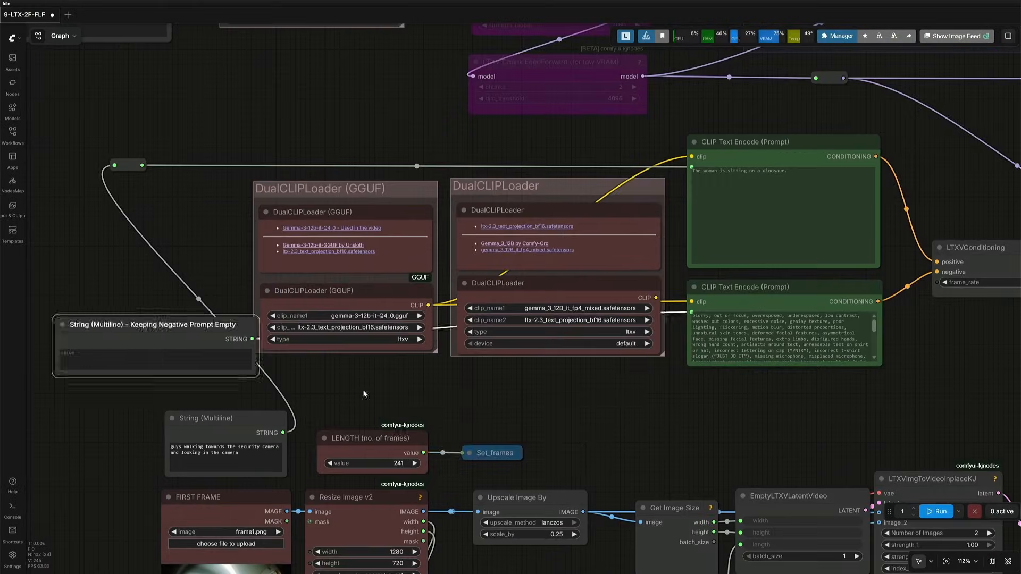
{"action": "left_click_drag", "start_coordinate": [159, 323], "coordinate": [592, 383]}
Review the positive CLIP Text Encode, the String (Multiline) prompt feeding it, the first and last frame images, and the LENGTH node.
{"action": "left_click", "coordinate": [772, 68]}
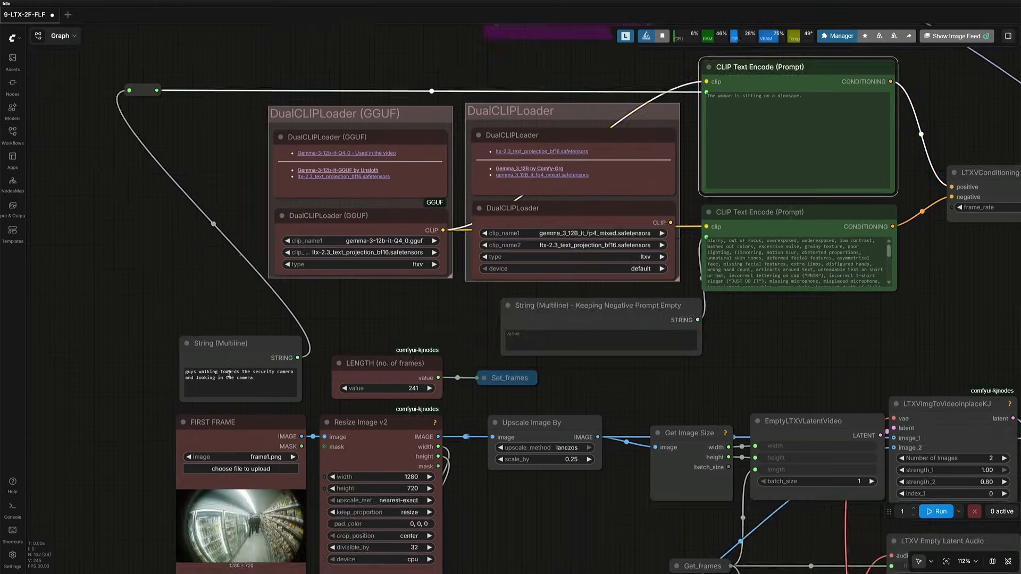
{"action": "scroll", "coordinate": [225, 367], "scroll_direction": "up", "scroll_amount": 4}
{"action": "left_click", "coordinate": [222, 336]}
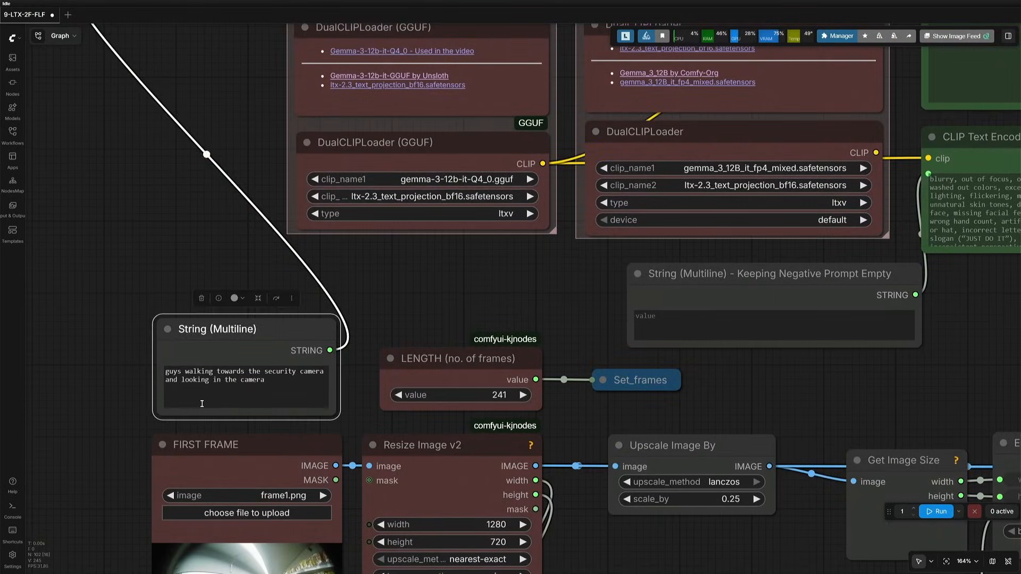
{"action": "scroll", "coordinate": [217, 402], "scroll_direction": "up", "scroll_amount": 4}
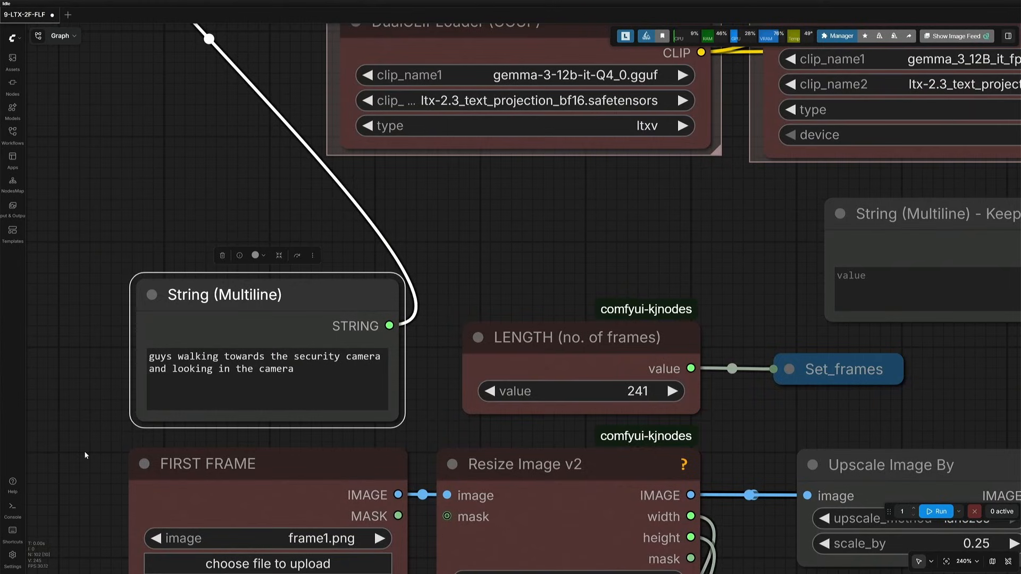
{"action": "left_click_drag", "start_coordinate": [86, 437], "coordinate": [106, 88]}
{"action": "scroll", "coordinate": [108, 522], "scroll_direction": "down", "scroll_amount": 1}
{"action": "left_click_drag", "start_coordinate": [108, 522], "coordinate": [98, 407]}
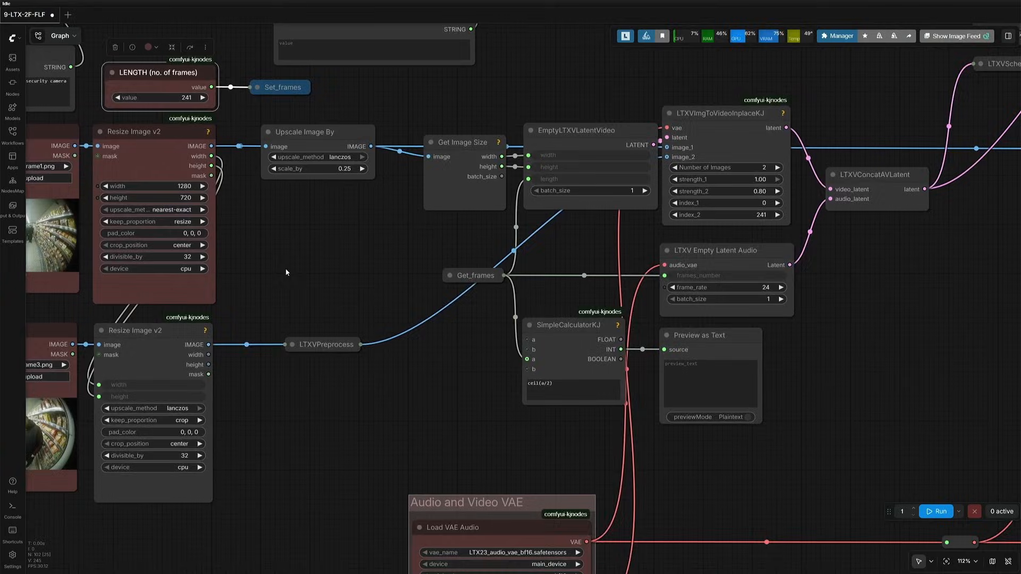
Inspect the Upscale Image By and Get Image Size nodes by selecting each one.
{"action": "left_click_drag", "start_coordinate": [288, 275], "coordinate": [285, 272]}
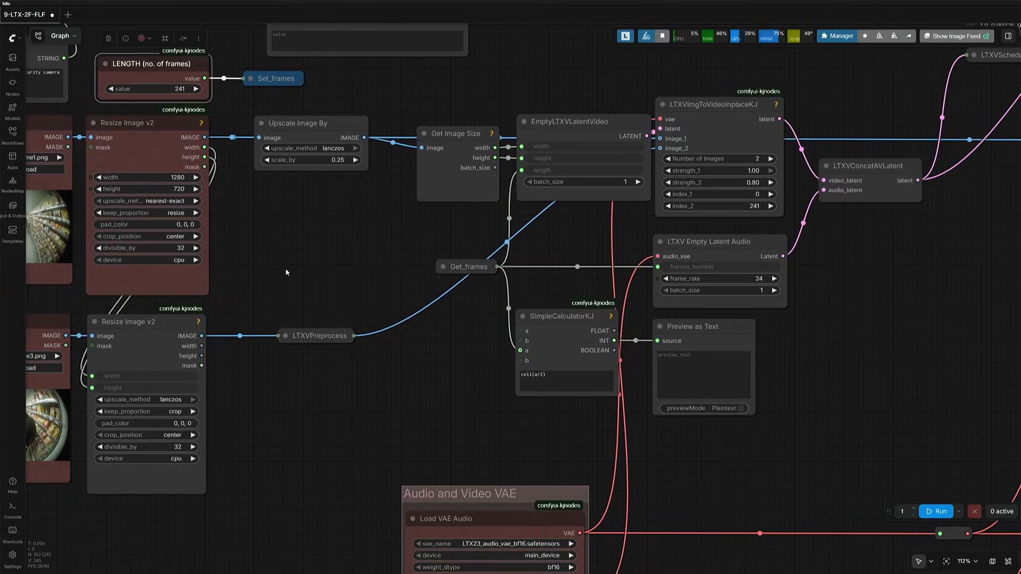
{"action": "scroll", "coordinate": [286, 273], "scroll_direction": "down", "scroll_amount": 4}
{"action": "left_click_drag", "start_coordinate": [373, 210], "coordinate": [226, 315]}
{"action": "scroll", "coordinate": [225, 314], "scroll_direction": "up", "scroll_amount": 10}
{"action": "left_click", "coordinate": [119, 288]}
{"action": "left_click_drag", "start_coordinate": [189, 365], "coordinate": [395, 370]}
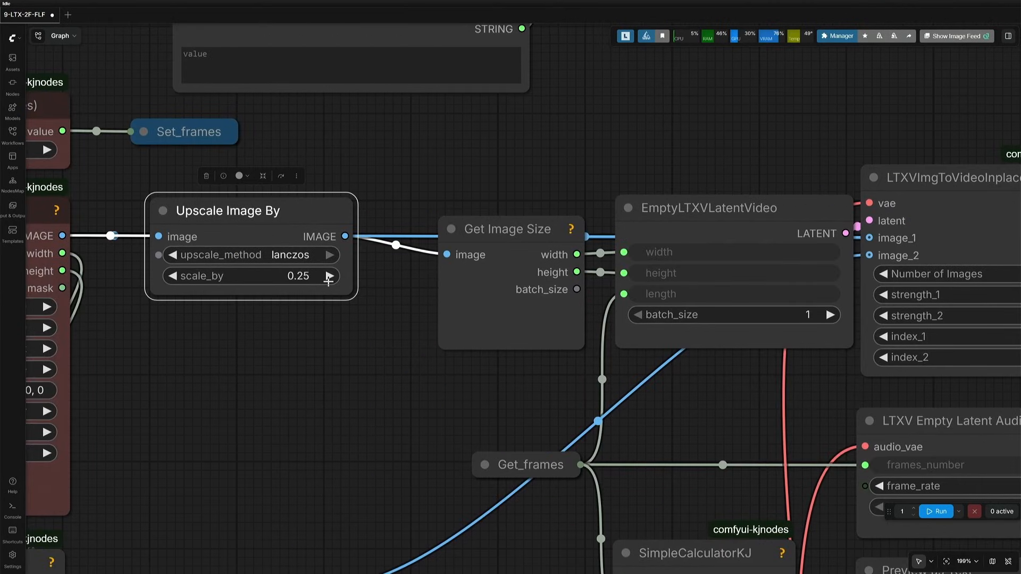
{"action": "left_click", "coordinate": [511, 248]}
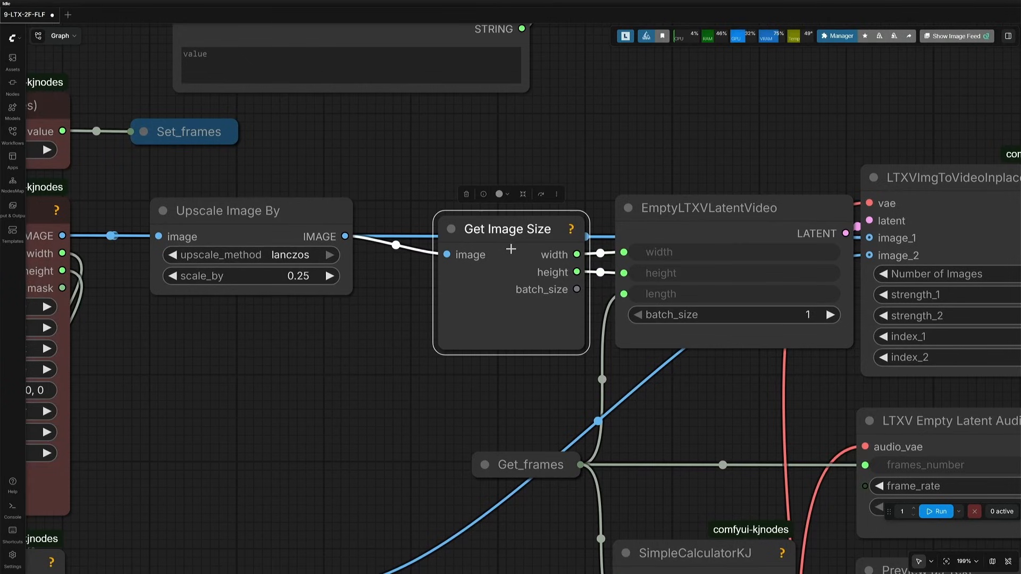
Examine how Get Image Size and Get_frames feed the width, height and length inputs of EmptyLTXVLatentVideo.
{"action": "left_click_drag", "start_coordinate": [354, 381], "coordinate": [110, 384]}
{"action": "left_click", "coordinate": [471, 219]}
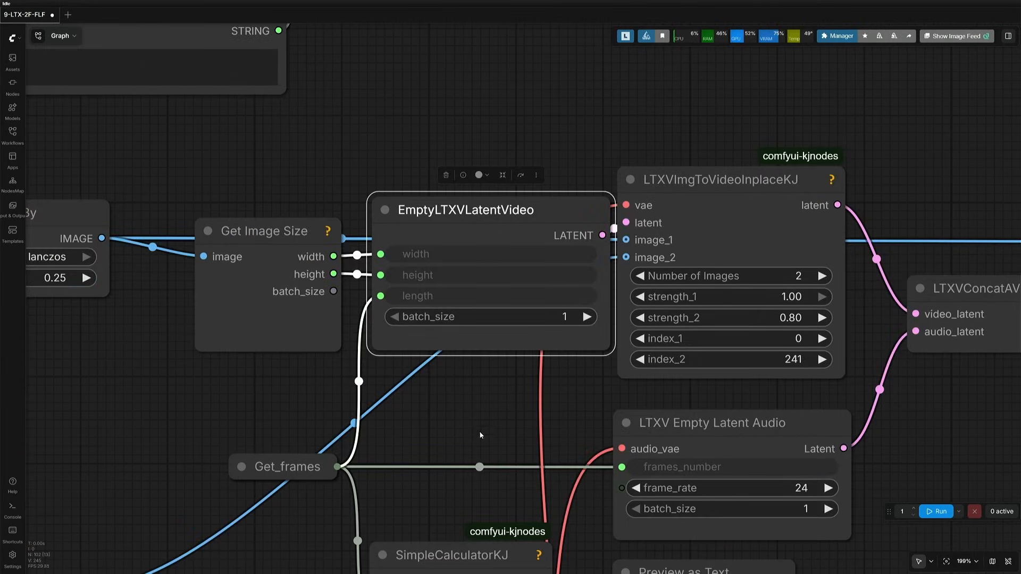
{"action": "left_click_drag", "start_coordinate": [480, 431], "coordinate": [297, 400]}
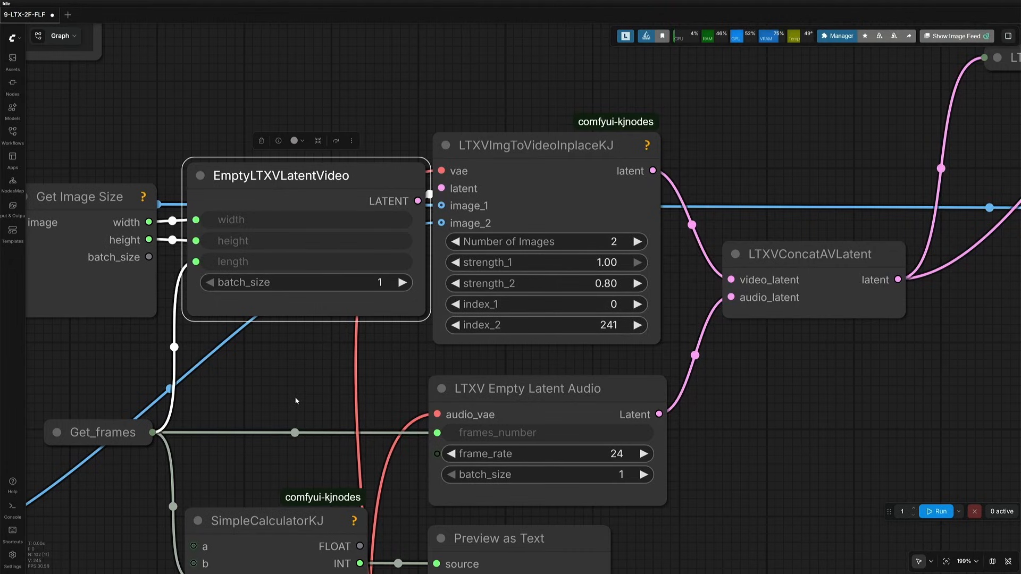
{"action": "left_click_drag", "start_coordinate": [296, 401], "coordinate": [466, 432]}
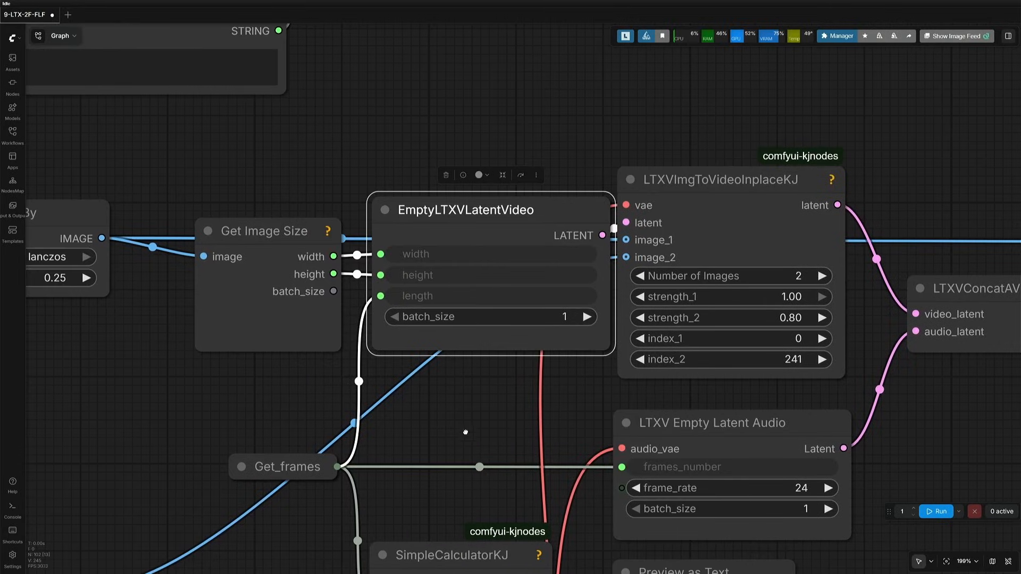
{"action": "left_click", "coordinate": [267, 314]}
{"action": "left_click_drag", "start_coordinate": [59, 398], "coordinate": [296, 396]}
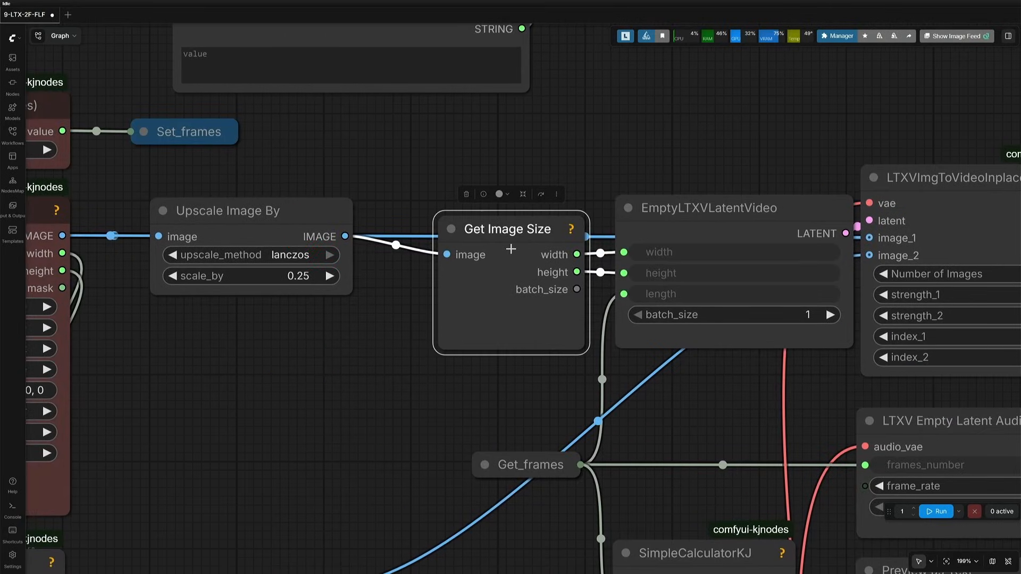
{"action": "left_click_drag", "start_coordinate": [439, 400], "coordinate": [198, 401]}
{"action": "left_click", "coordinate": [470, 221]}
Connect the INT output of SimpleCalculatorKJ to the index_2 input of LTXVImgToVideoInplaceKJ.
{"action": "left_click_drag", "start_coordinate": [569, 411], "coordinate": [388, 228]}
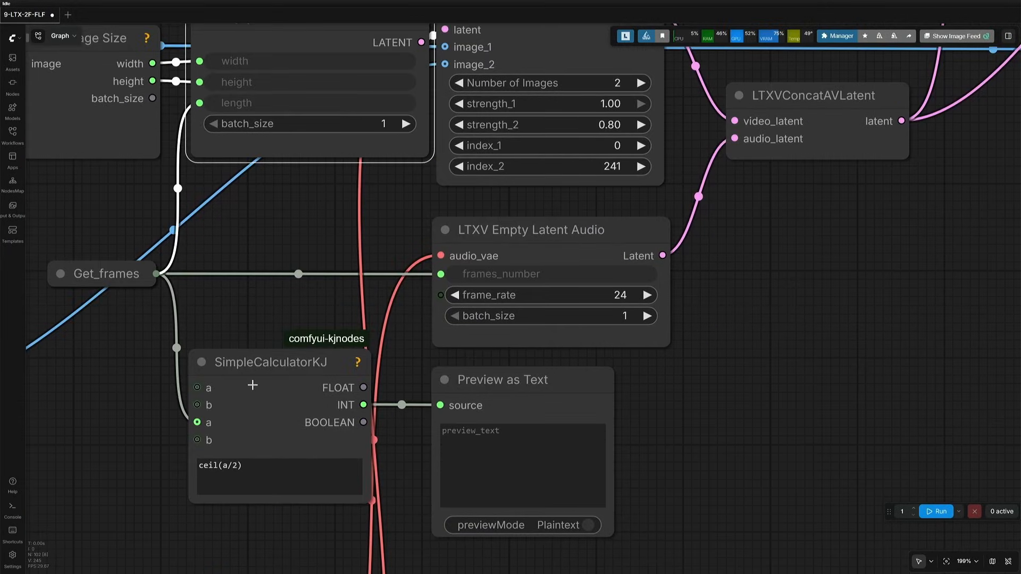
{"action": "left_click", "coordinate": [260, 366]}
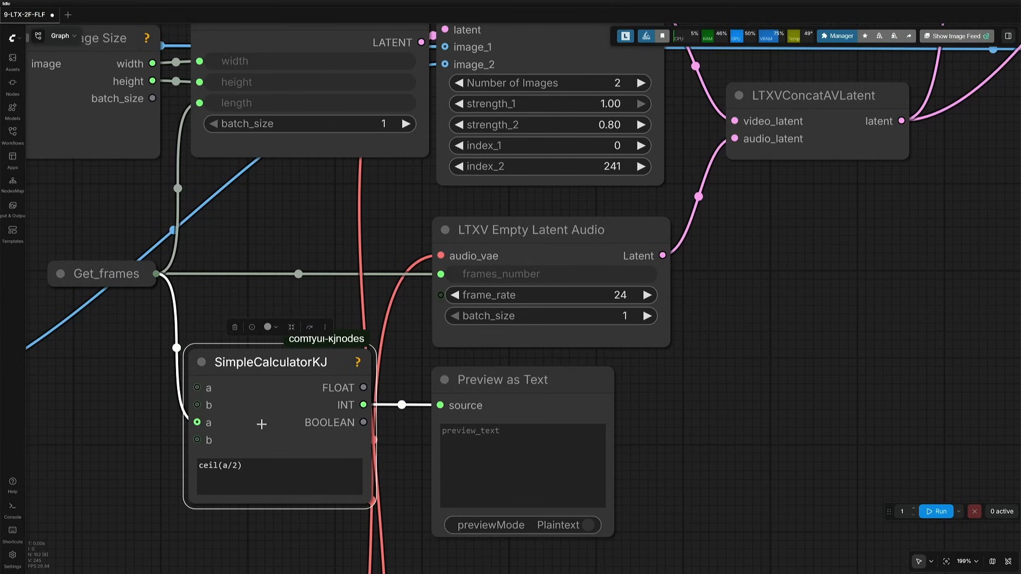
{"action": "left_click_drag", "start_coordinate": [374, 302], "coordinate": [366, 316]}
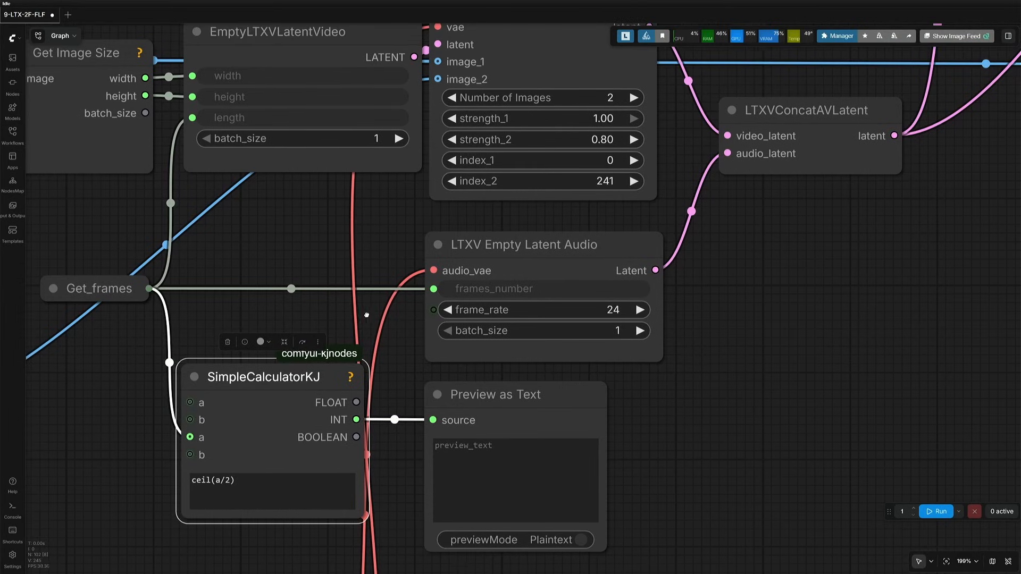
{"action": "left_click_drag", "start_coordinate": [363, 418], "coordinate": [416, 304]}
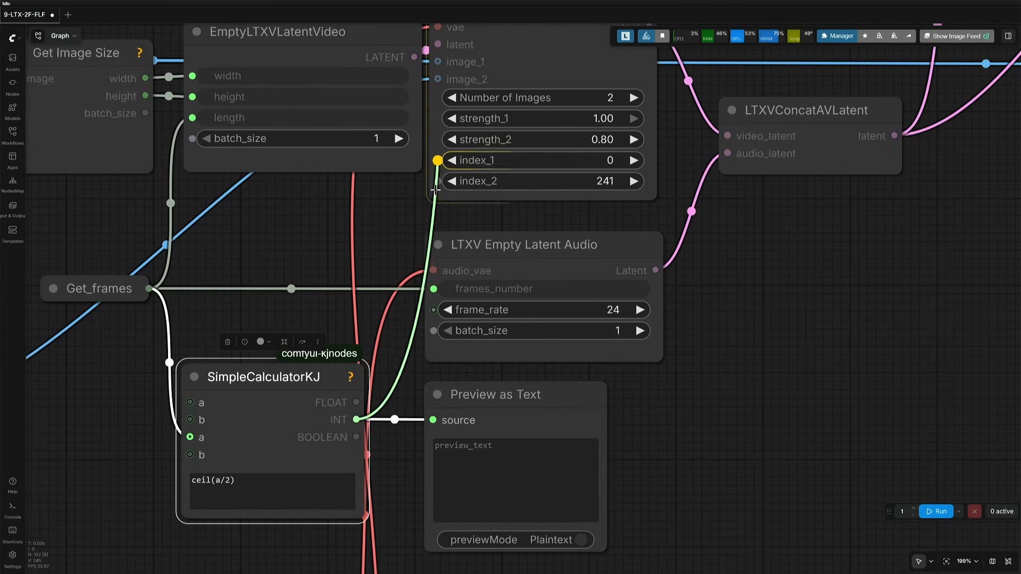
{"action": "left_click_drag", "start_coordinate": [436, 190], "coordinate": [436, 190]}
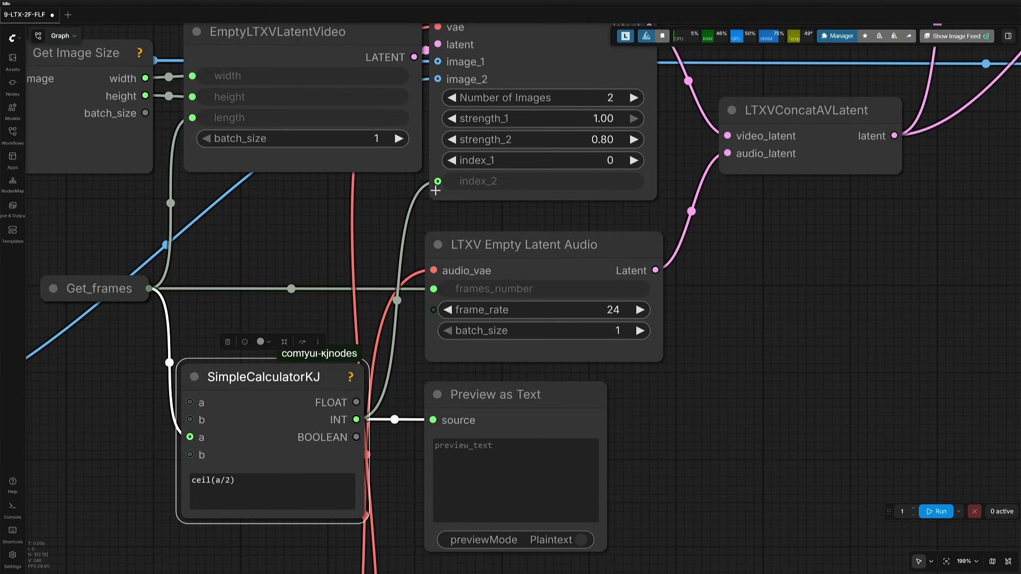
Re-enable the bypassed first-pass SamplerCustomAdvanced, LTXVSeparateAVLatent, video and audio VAE decode, and Video Combine nodes.
{"action": "scroll", "coordinate": [437, 184], "scroll_direction": "down", "scroll_amount": 12}
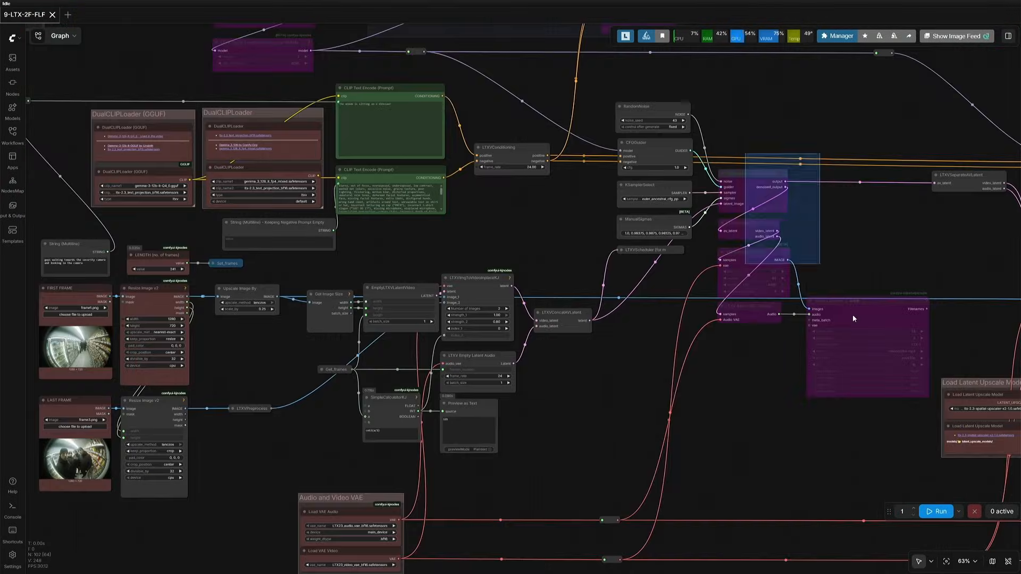
{"action": "left_click_drag", "start_coordinate": [853, 315], "coordinate": [859, 325]}
{"action": "key", "text": "ctrl+b"}
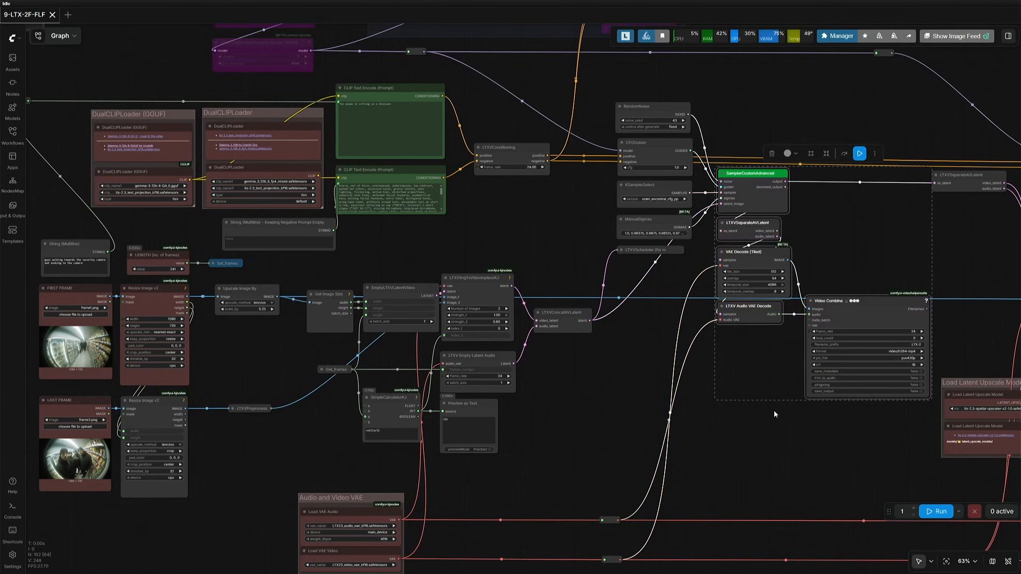
Check the prompt execution time in the console window, and watch the supermarket video in the first-pass Video Combine node.
{"action": "left_click_drag", "start_coordinate": [753, 434], "coordinate": [610, 443]}
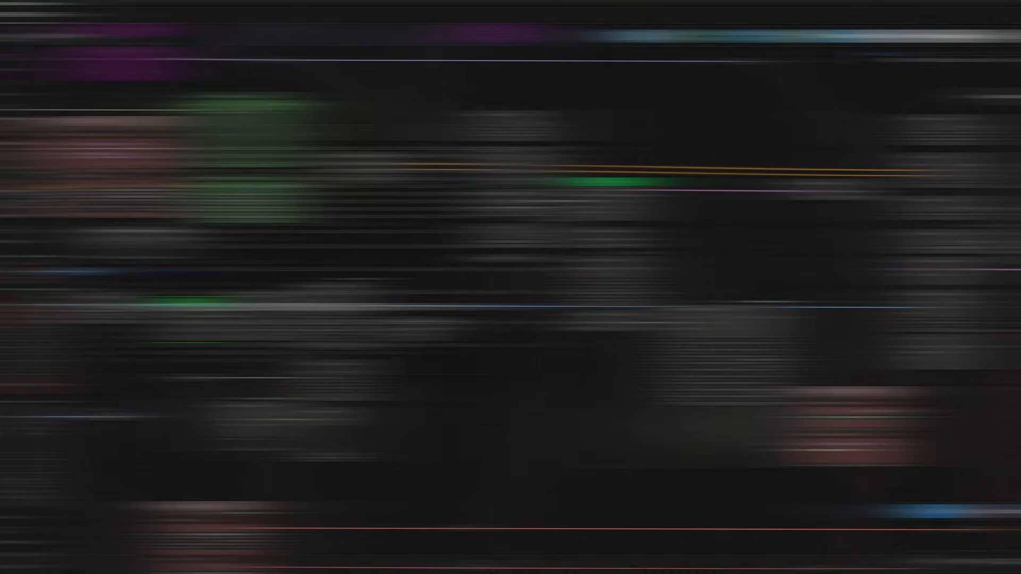
{"action": "left_click_drag", "start_coordinate": [224, 364], "coordinate": [228, 363]}
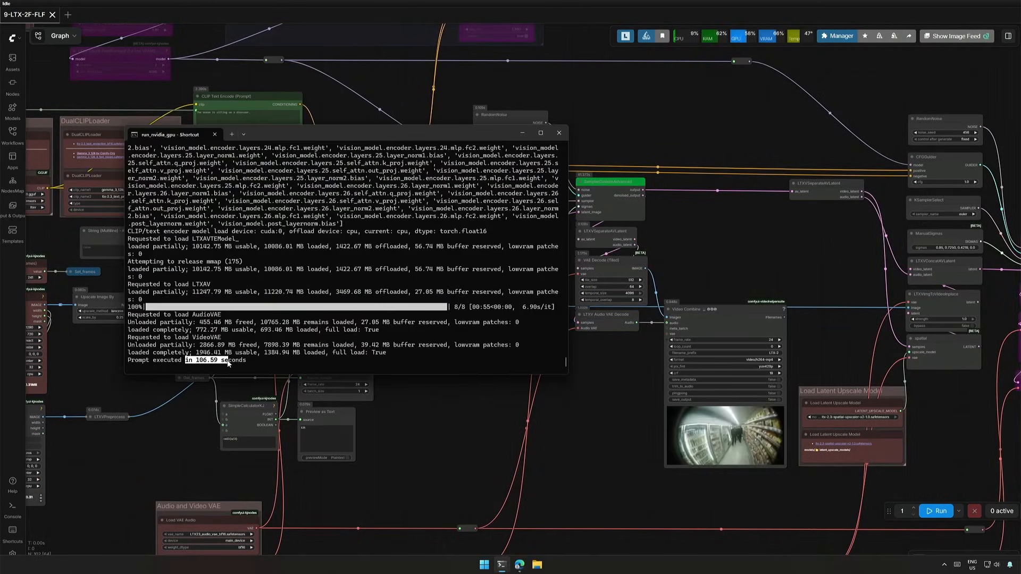
{"action": "left_click", "coordinate": [434, 417]}
{"action": "scroll", "coordinate": [609, 469], "scroll_direction": "up", "scroll_amount": 8}
{"action": "left_click_drag", "start_coordinate": [617, 469], "coordinate": [390, 496]}
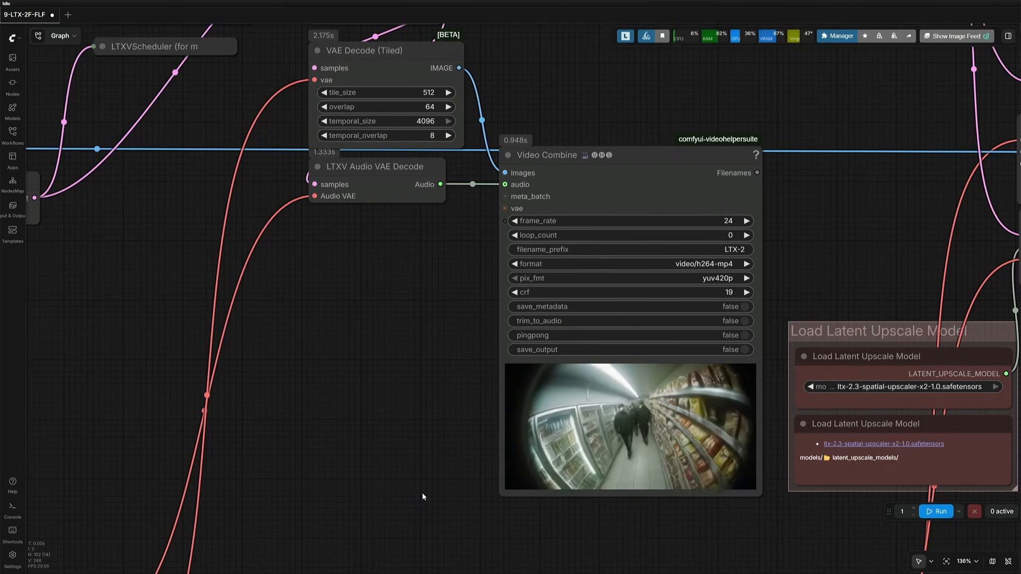
Examine the width and height reported by the Get Image Size node after Upscale Image By.
{"action": "scroll", "coordinate": [422, 497], "scroll_direction": "down", "scroll_amount": 8}
{"action": "left_click_drag", "start_coordinate": [335, 487], "coordinate": [784, 505]}
{"action": "scroll", "coordinate": [331, 406], "scroll_direction": "up", "scroll_amount": 13}
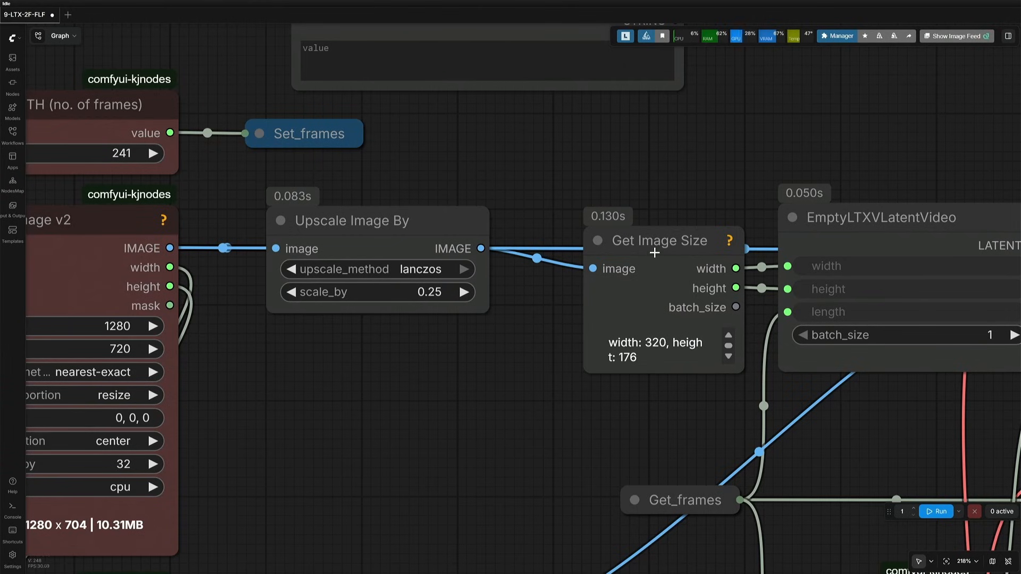
{"action": "left_click_drag", "start_coordinate": [502, 413], "coordinate": [182, 417]}
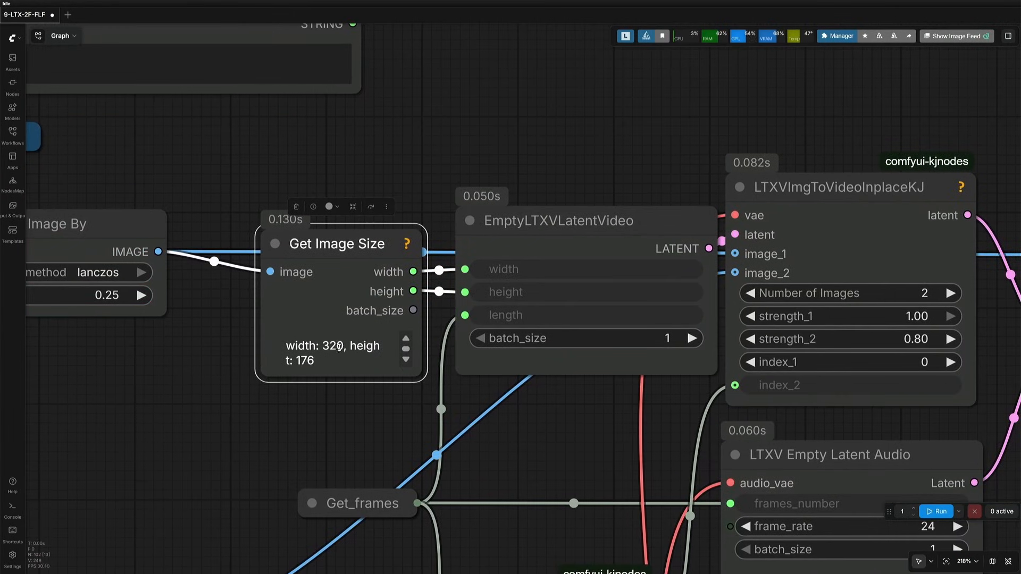
Set Upscale Image By's scale_by to 0.50 and connect the jellyfish first and last frame images to their Resize Image v2 nodes.
{"action": "scroll", "coordinate": [371, 477], "scroll_direction": "down", "scroll_amount": 9}
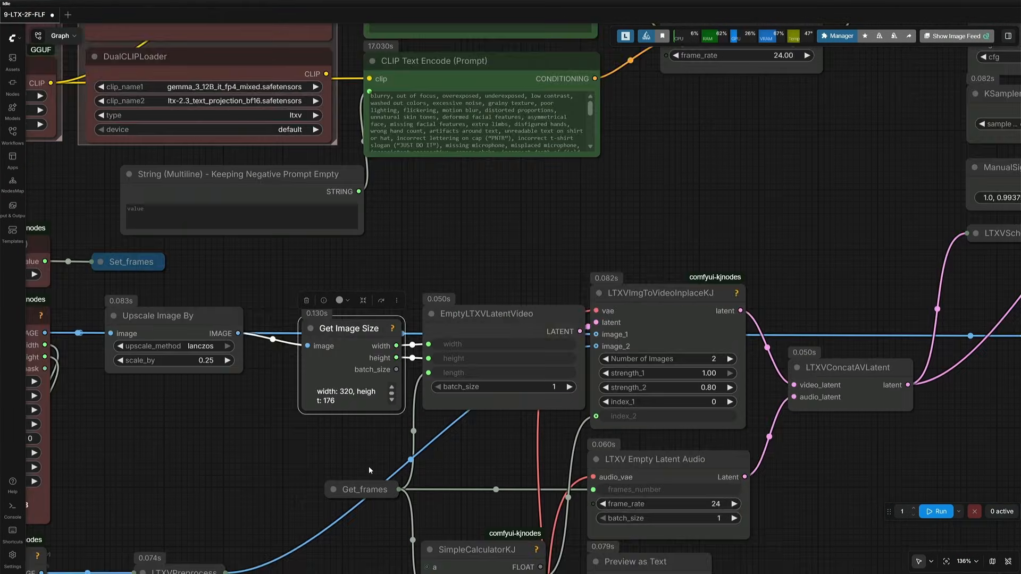
{"action": "left_click_drag", "start_coordinate": [581, 467], "coordinate": [262, 421]}
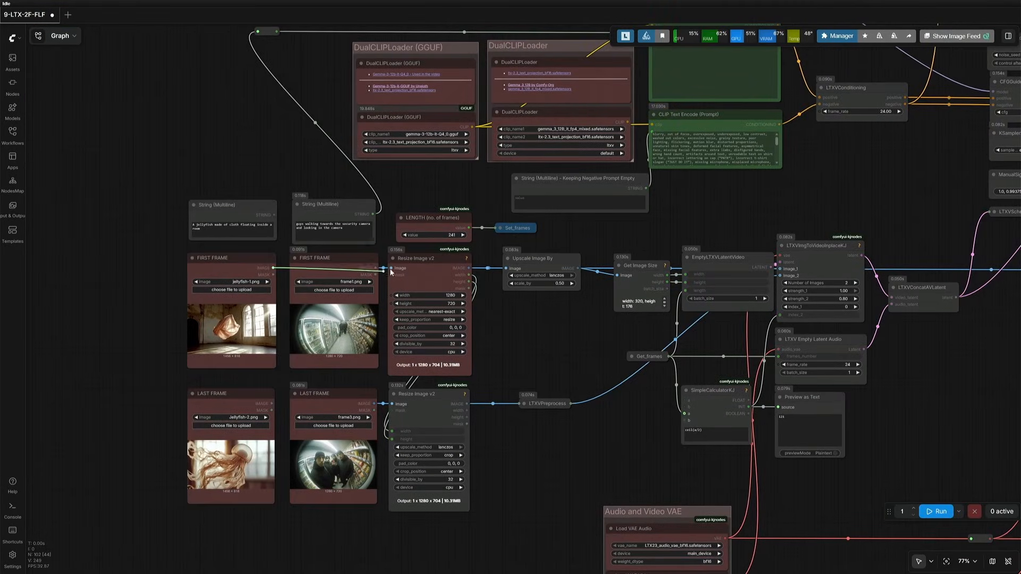
{"action": "left_click_drag", "start_coordinate": [393, 405], "coordinate": [393, 404]}
Connect the jellyfish String (Multiline) prompt to the reroute feeding the positive CLIP Text Encode.
{"action": "left_click", "coordinate": [233, 205]}
{"action": "scroll", "coordinate": [221, 140], "scroll_direction": "up", "scroll_amount": 4}
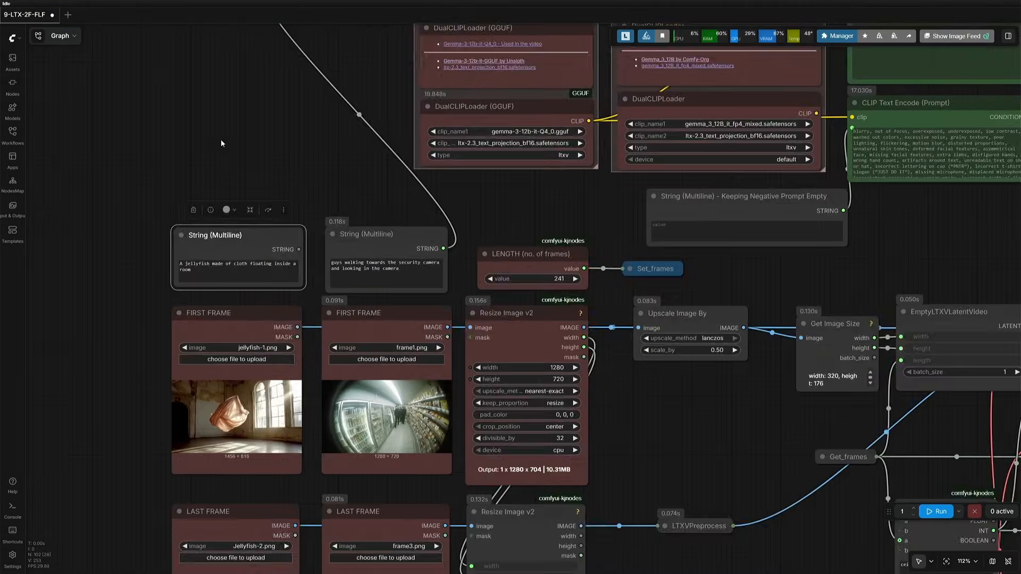
{"action": "left_click_drag", "start_coordinate": [223, 144], "coordinate": [209, 268]}
{"action": "left_click_drag", "start_coordinate": [287, 375], "coordinate": [285, 262]}
{"action": "left_click_drag", "start_coordinate": [262, 107], "coordinate": [263, 106]}
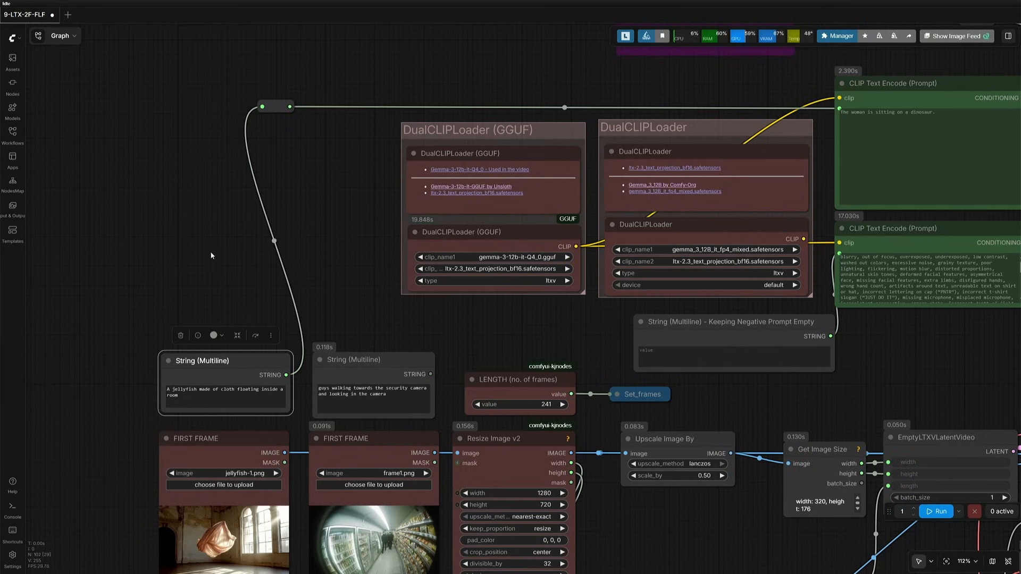
Run the workflow with the jellyfish frames and bring the first-pass output nodes into view.
{"action": "scroll", "coordinate": [211, 256], "scroll_direction": "down", "scroll_amount": 7}
{"action": "left_click_drag", "start_coordinate": [211, 256], "coordinate": [212, 211]}
{"action": "left_click", "coordinate": [926, 512]}
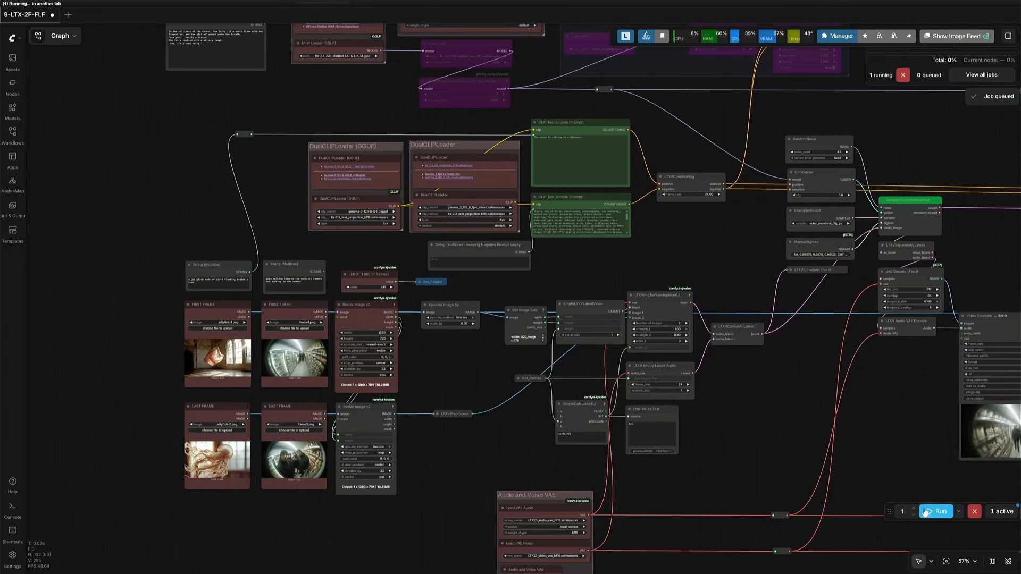
{"action": "left_click_drag", "start_coordinate": [904, 450], "coordinate": [756, 461]}
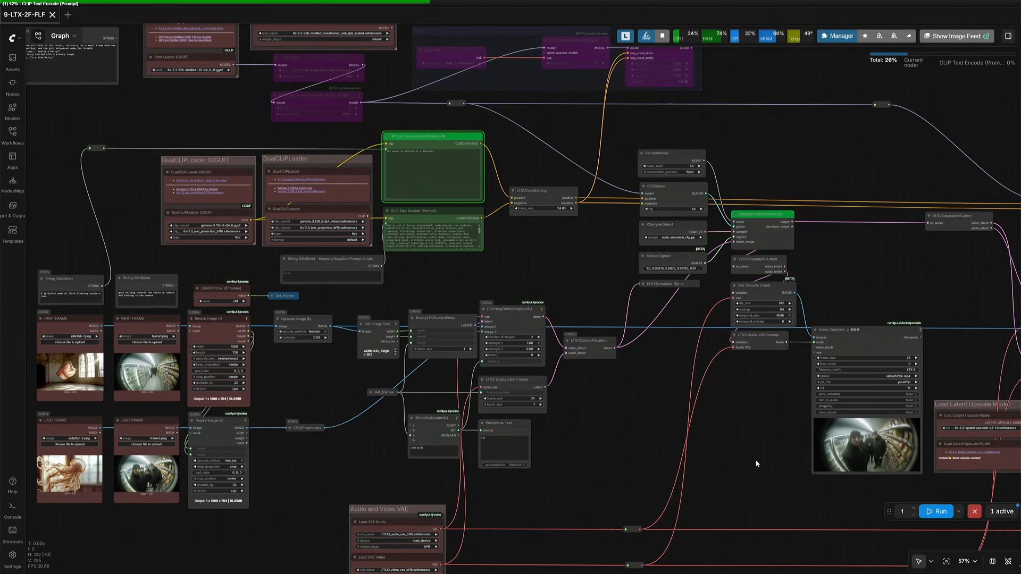
Check the jellyfish run's execution time in the console window.
{"action": "key", "text": "alt+Tab"}
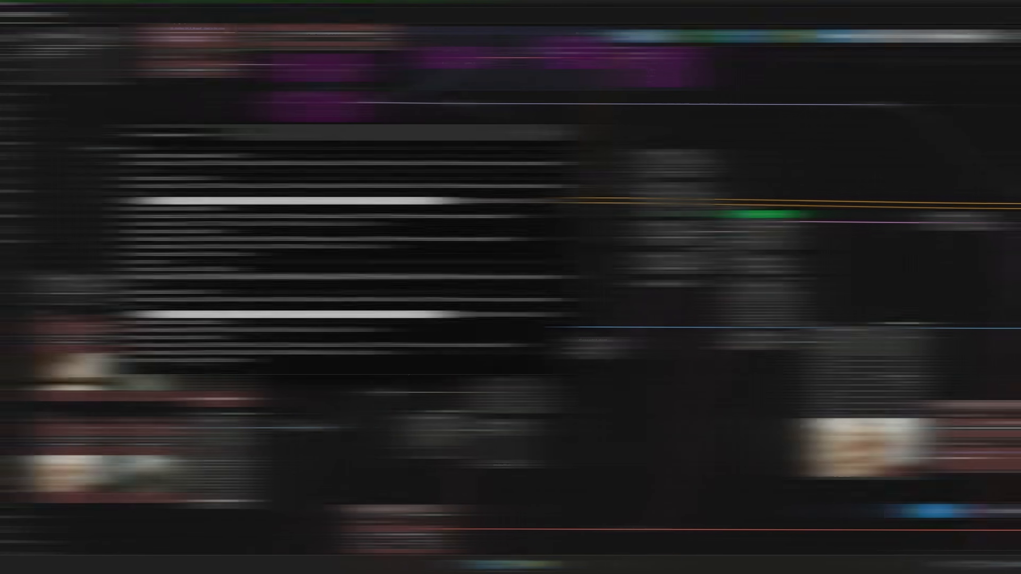
{"action": "left_click_drag", "start_coordinate": [193, 253], "coordinate": [226, 256]}
{"action": "left_click_drag", "start_coordinate": [197, 361], "coordinate": [228, 367]}
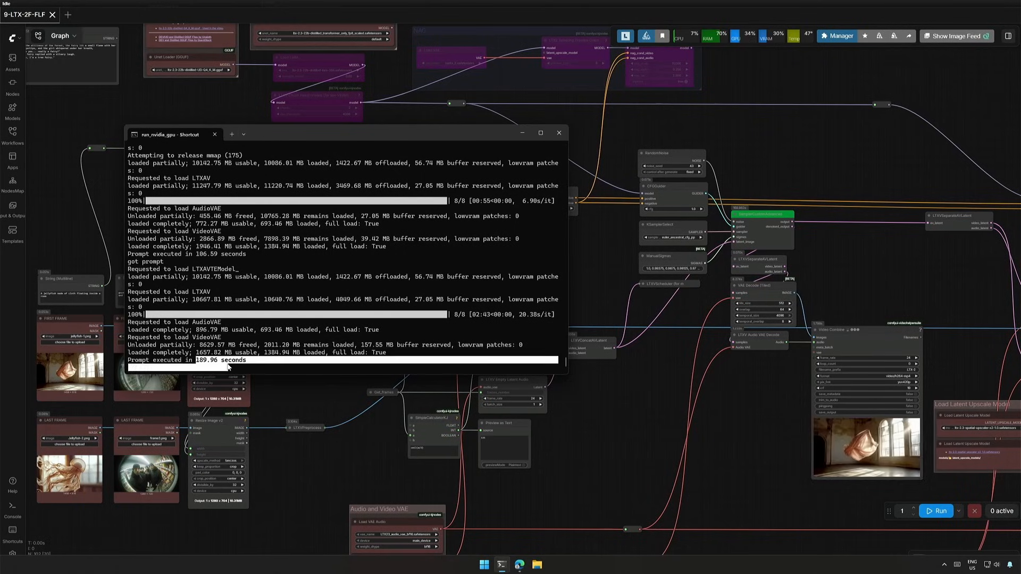
Watch the generated jellyfish video in the Video Combine preview at close range.
{"action": "left_click", "coordinate": [745, 464]}
{"action": "scroll", "coordinate": [744, 463], "scroll_direction": "up", "scroll_amount": 9}
{"action": "left_click_drag", "start_coordinate": [773, 461], "coordinate": [272, 470]}
{"action": "scroll", "coordinate": [359, 471], "scroll_direction": "up", "scroll_amount": 2}
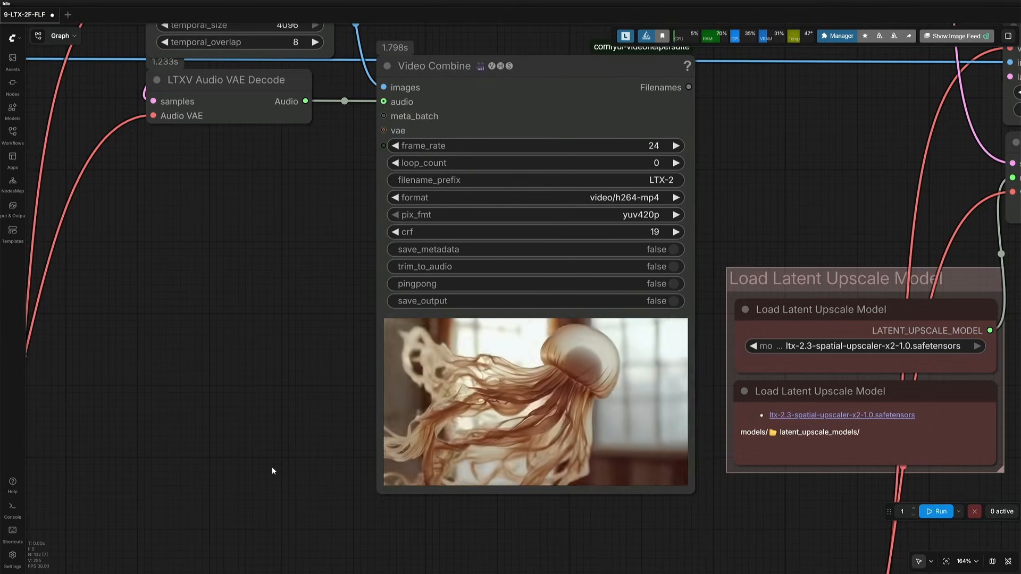
{"action": "scroll", "coordinate": [272, 467], "scroll_direction": "down", "scroll_amount": 11}
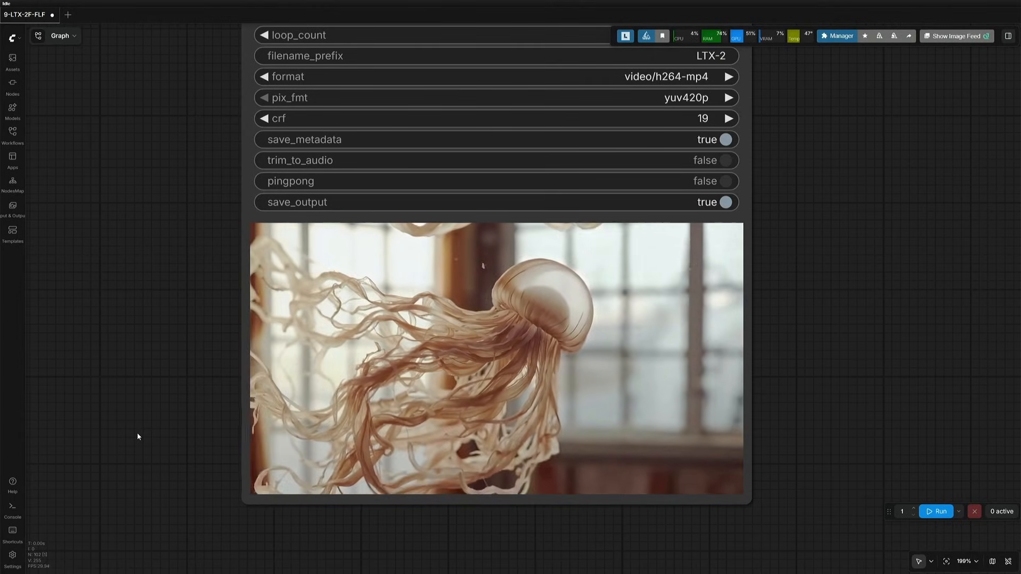
Connect the smooth-animation String (Multiline) prompt to the positive prompt reroute and the WOMAN frames to the Resize Image v2 nodes.
{"action": "scroll", "coordinate": [138, 437], "scroll_direction": "down", "scroll_amount": 4}
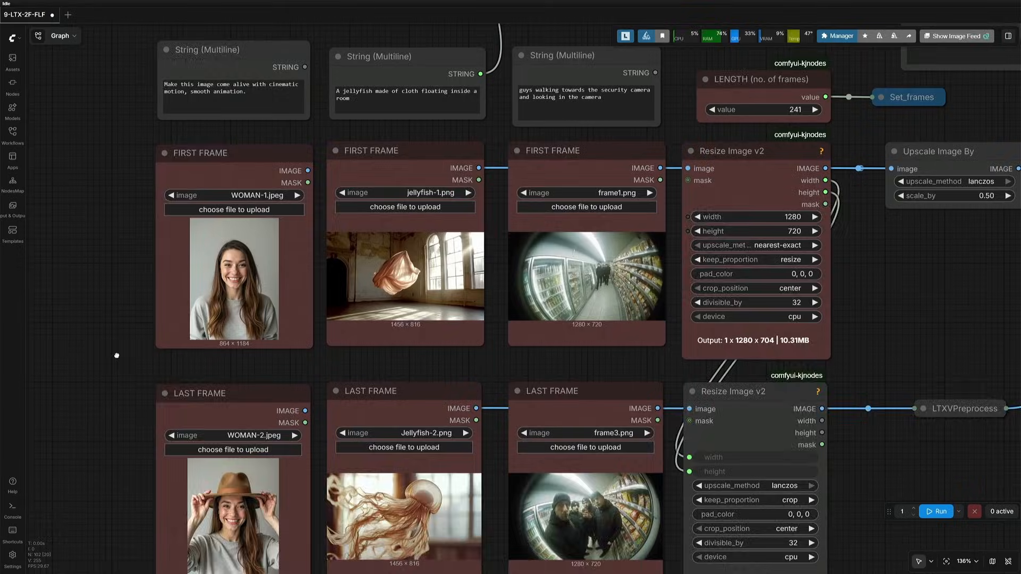
{"action": "scroll", "coordinate": [127, 319], "scroll_direction": "up", "scroll_amount": 5}
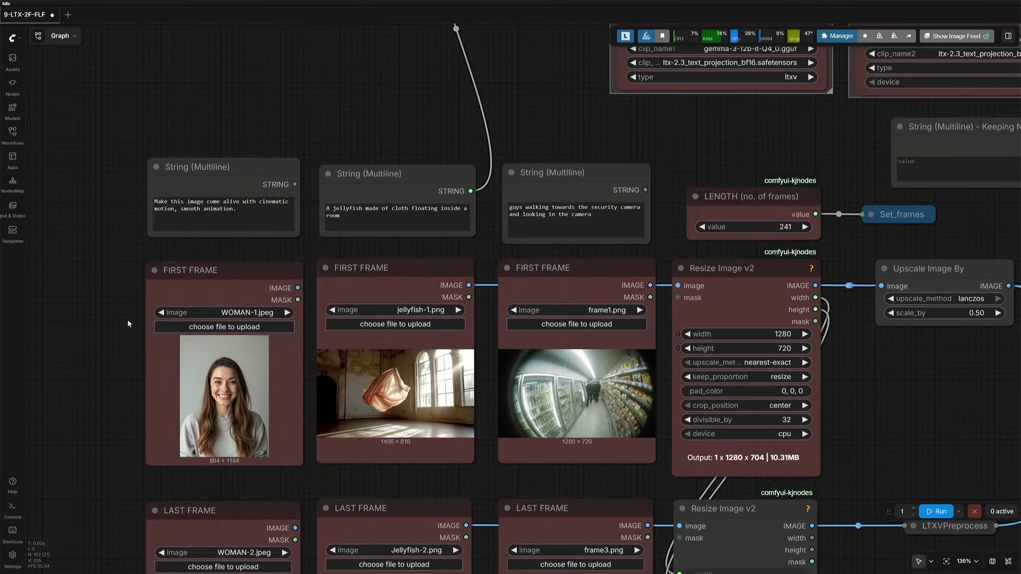
{"action": "left_click", "coordinate": [229, 194]}
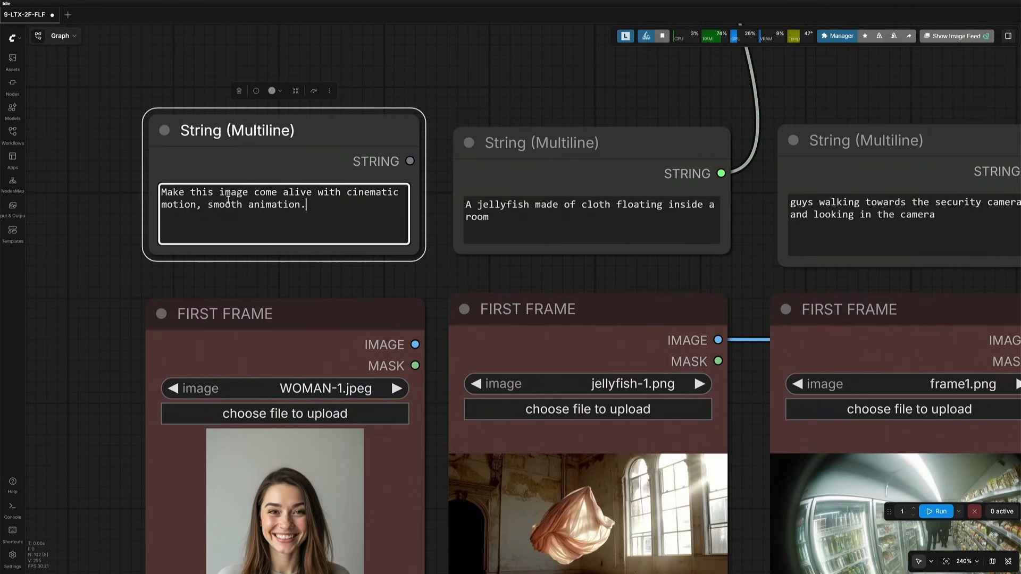
{"action": "key", "text": "ctrl+a"}
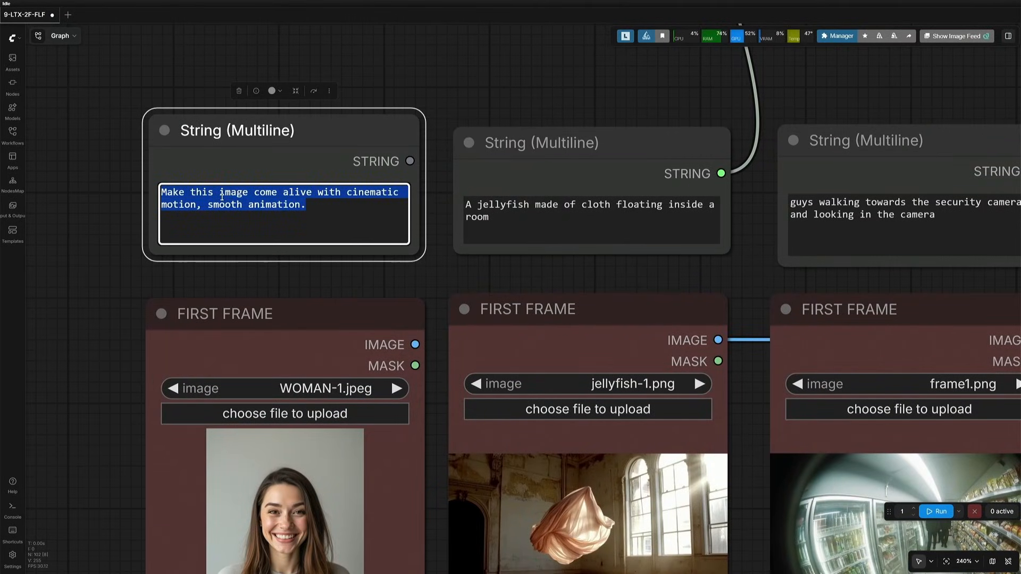
{"action": "left_click", "coordinate": [91, 298]}
{"action": "scroll", "coordinate": [94, 301], "scroll_direction": "down", "scroll_amount": 10}
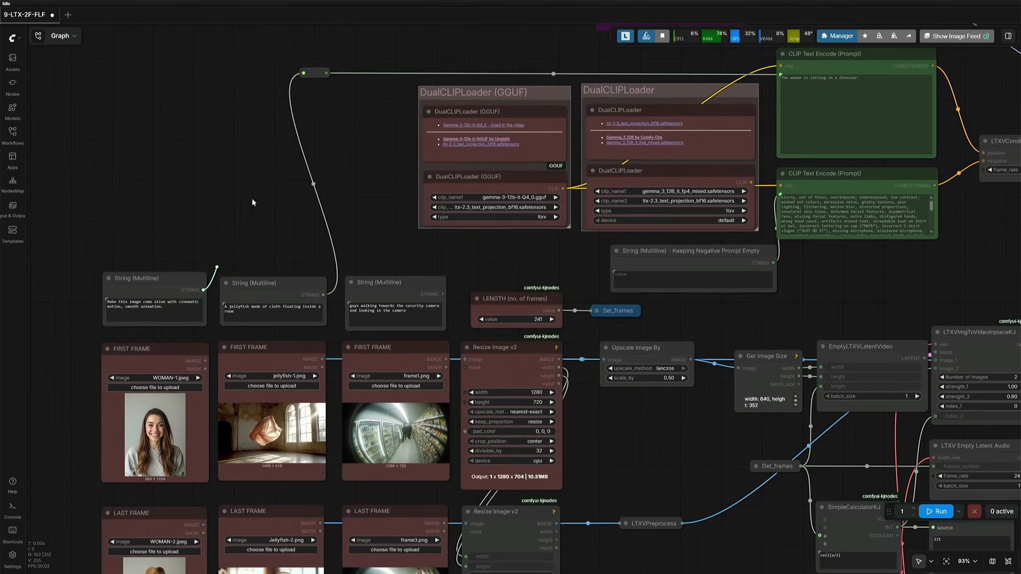
{"action": "left_click_drag", "start_coordinate": [254, 203], "coordinate": [304, 73]}
{"action": "left_click_drag", "start_coordinate": [193, 165], "coordinate": [189, 80]}
{"action": "left_click_drag", "start_coordinate": [201, 276], "coordinate": [410, 276]}
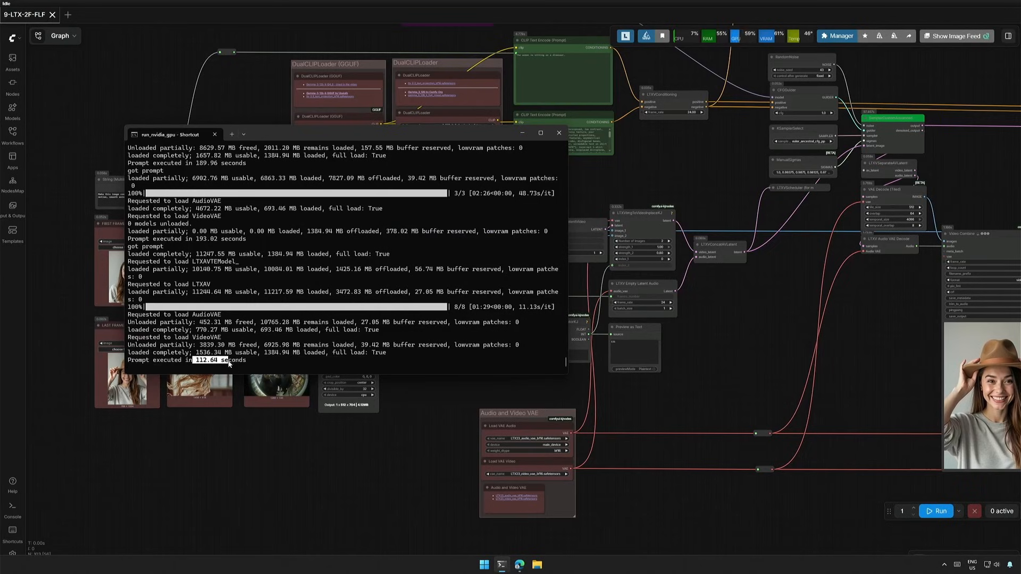
View the generated video of the woman with the hat in the first-pass Video Combine preview.
{"action": "left_click_drag", "start_coordinate": [679, 387], "coordinate": [427, 373]}
{"action": "scroll", "coordinate": [605, 392], "scroll_direction": "up", "scroll_amount": 5}
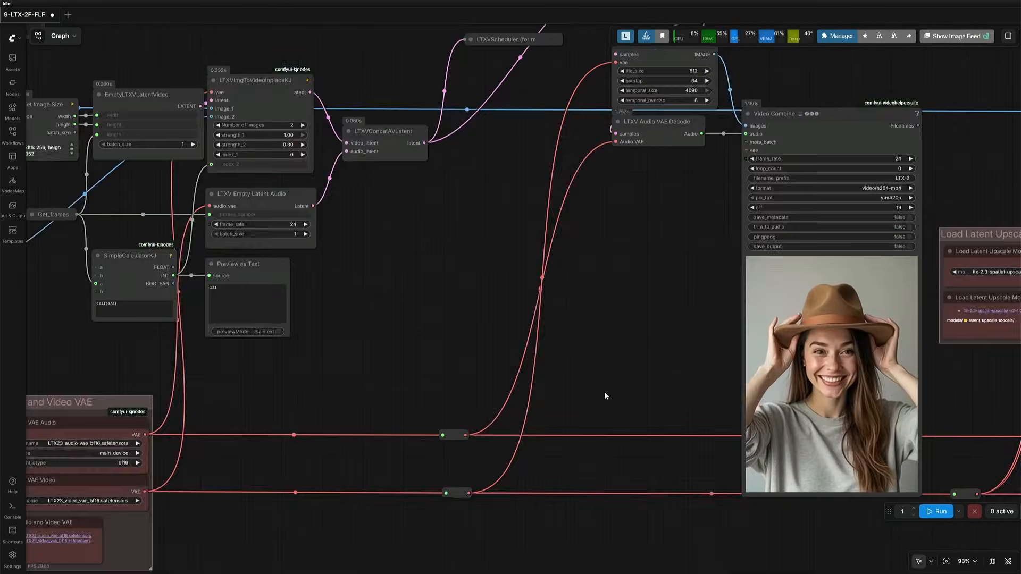
{"action": "left_click_drag", "start_coordinate": [604, 392], "coordinate": [483, 390]}
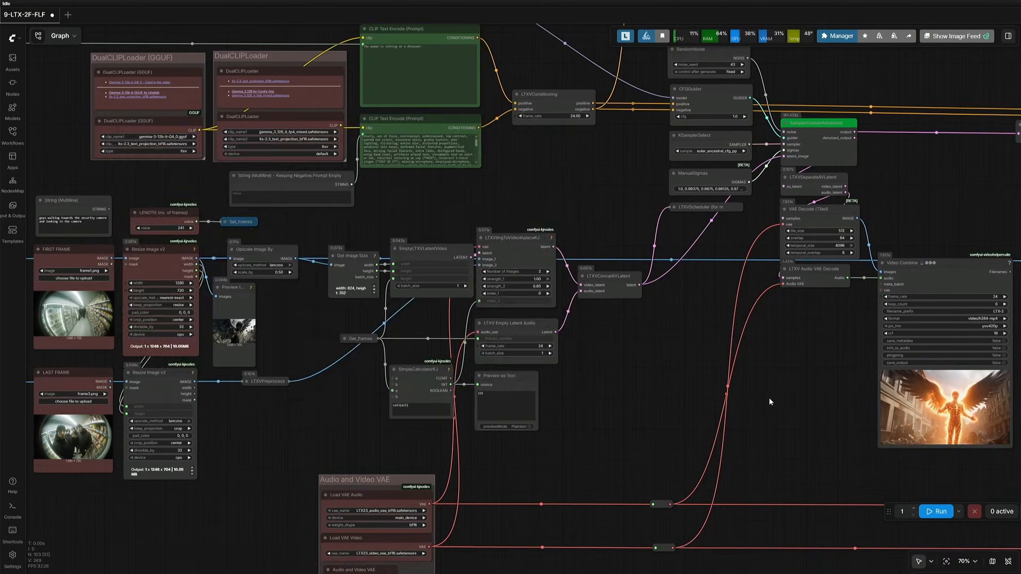
Check the first-pass winged-man video and remove the bypass from the second-pass sampler, separate-latent, VAE decode and Video Combine nodes.
{"action": "scroll", "coordinate": [769, 397], "scroll_direction": "up", "scroll_amount": 5}
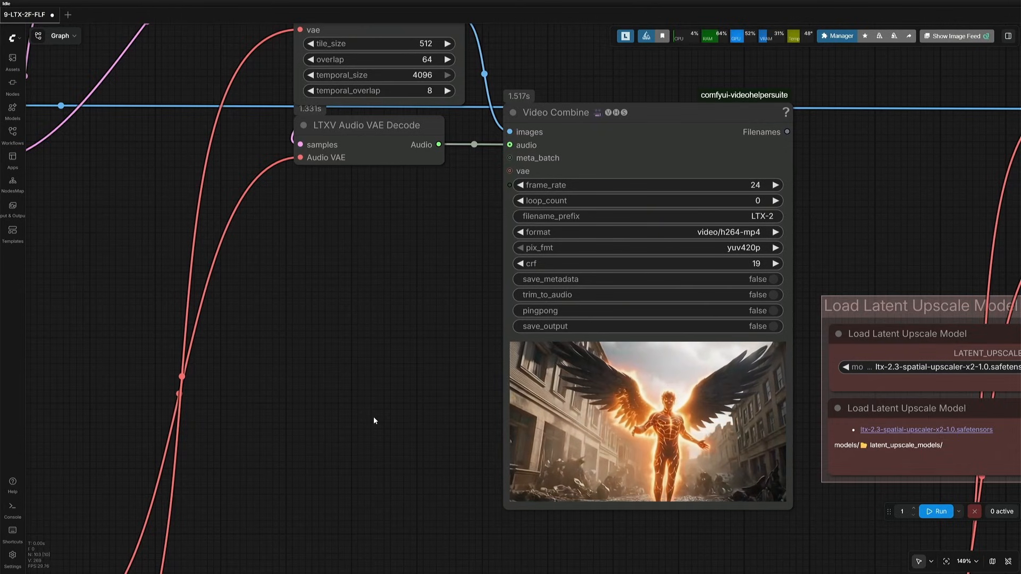
{"action": "scroll", "coordinate": [373, 420], "scroll_direction": "down", "scroll_amount": 3}
{"action": "left_click_drag", "start_coordinate": [374, 418], "coordinate": [174, 437]}
{"action": "left_click_drag", "start_coordinate": [745, 414], "coordinate": [632, 464]}
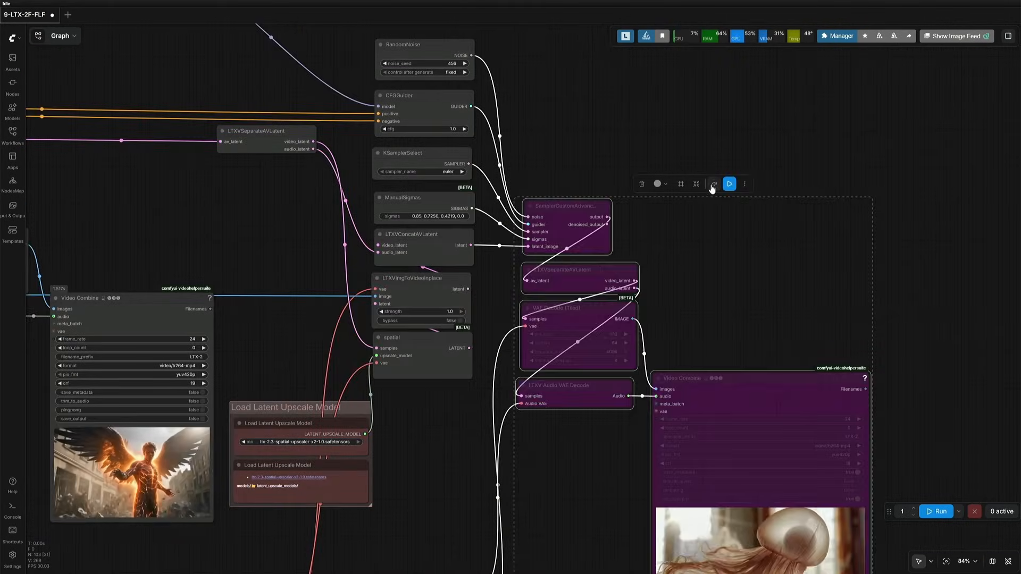
{"action": "left_click", "coordinate": [713, 187]}
{"action": "left_click_drag", "start_coordinate": [572, 517], "coordinate": [648, 404]}
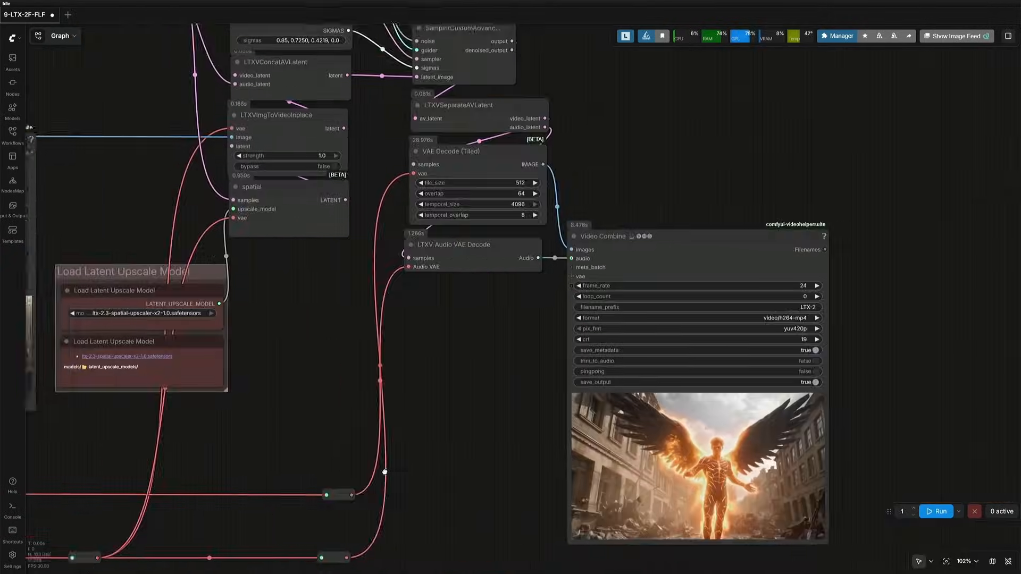
Watch the upscaled winged-man video in the second-pass Video Combine preview at close range.
{"action": "scroll", "coordinate": [228, 369], "scroll_direction": "up", "scroll_amount": 9}
{"action": "left_click_drag", "start_coordinate": [384, 471], "coordinate": [100, 385]}
{"action": "scroll", "coordinate": [91, 382], "scroll_direction": "up", "scroll_amount": 1}
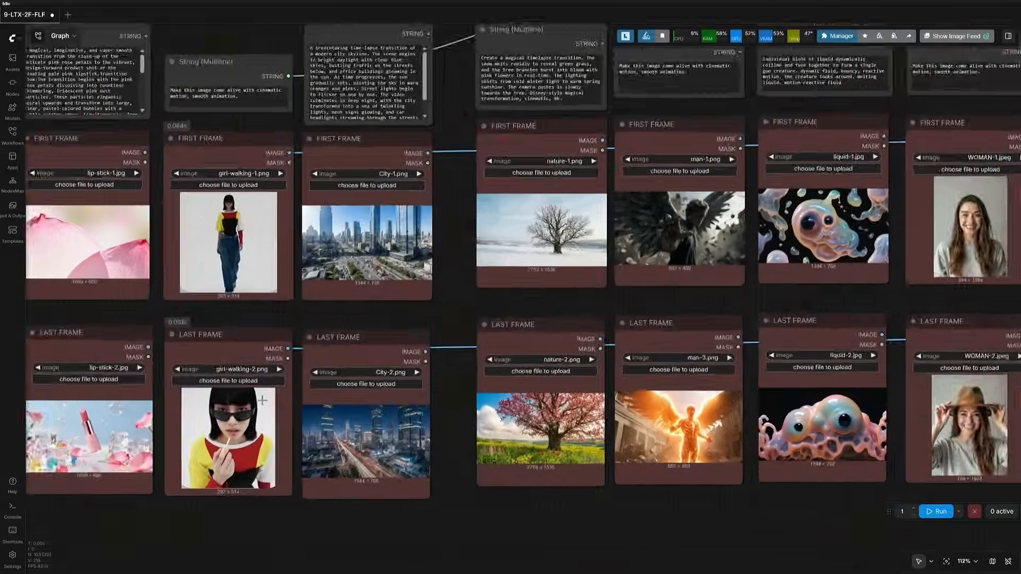
Connect the lip-stick-2.jpg LAST FRAME image to the last-frame Resize Image v2 node.
{"action": "scroll", "coordinate": [330, 187], "scroll_direction": "down", "scroll_amount": 6}
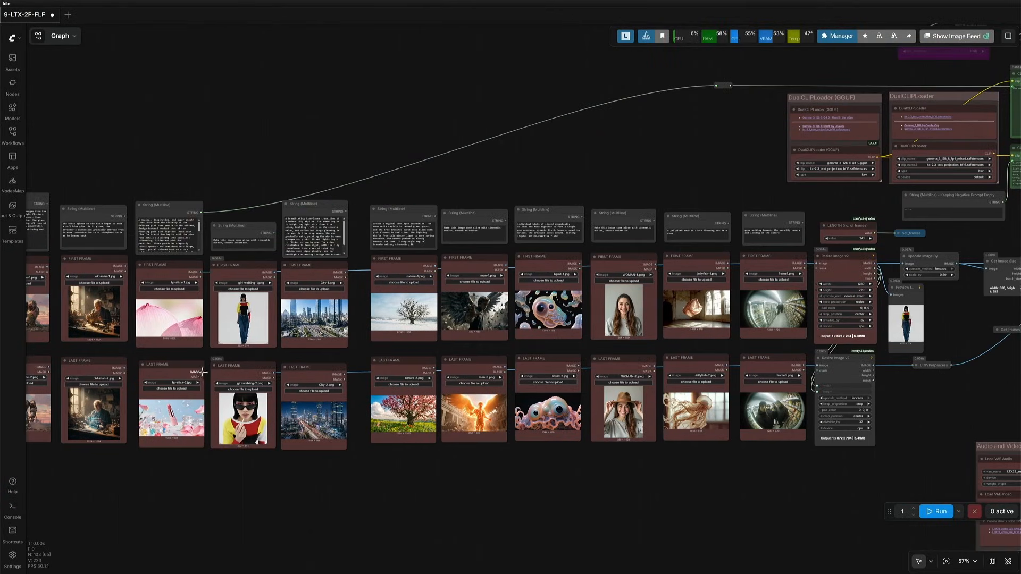
{"action": "left_click_drag", "start_coordinate": [814, 368], "coordinate": [817, 366]}
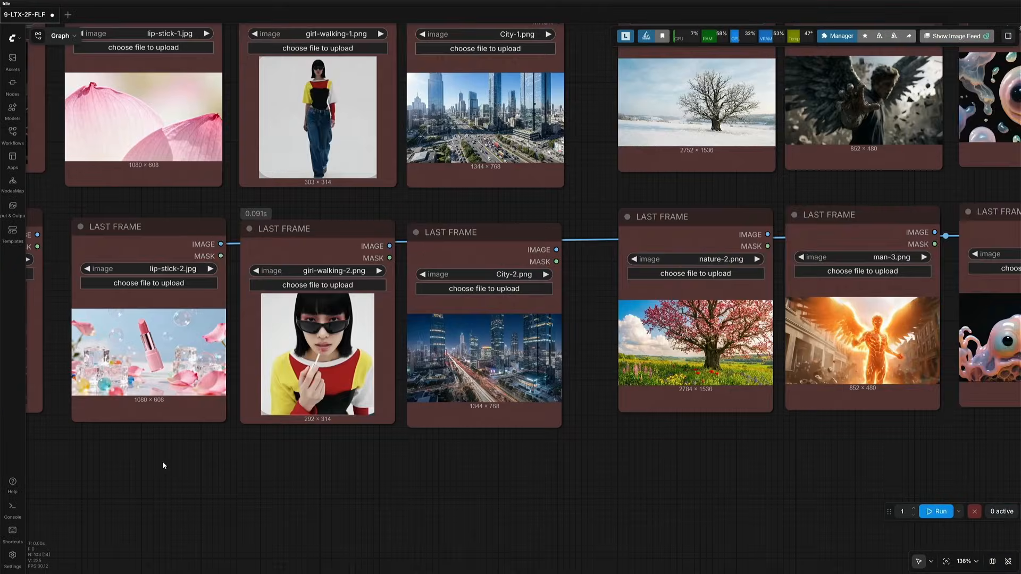
{"action": "left_click_drag", "start_coordinate": [164, 464], "coordinate": [255, 536]}
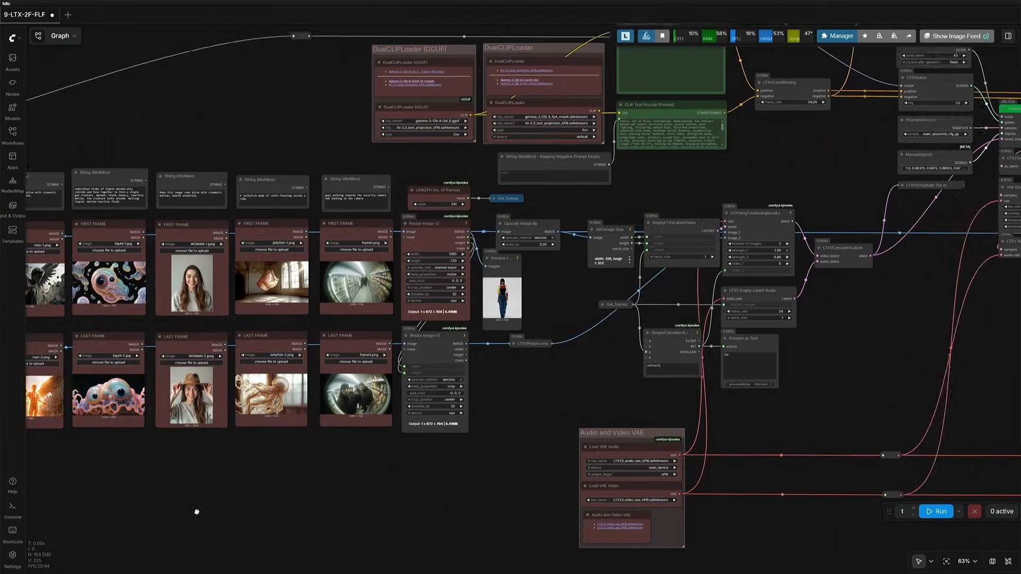
{"action": "left_click_drag", "start_coordinate": [360, 503], "coordinate": [185, 500]}
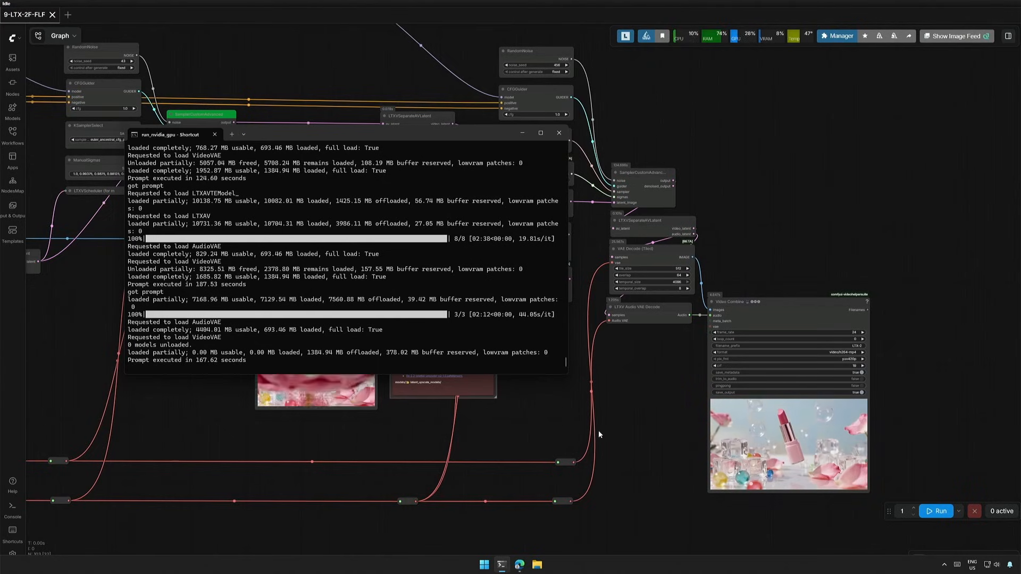
Watch the generated lipstick video in the second-pass Video Combine preview at close range.
{"action": "scroll", "coordinate": [648, 514], "scroll_direction": "up", "scroll_amount": 7}
{"action": "left_click_drag", "start_coordinate": [677, 434], "coordinate": [290, 450]}
{"action": "scroll", "coordinate": [470, 463], "scroll_direction": "up", "scroll_amount": 4}
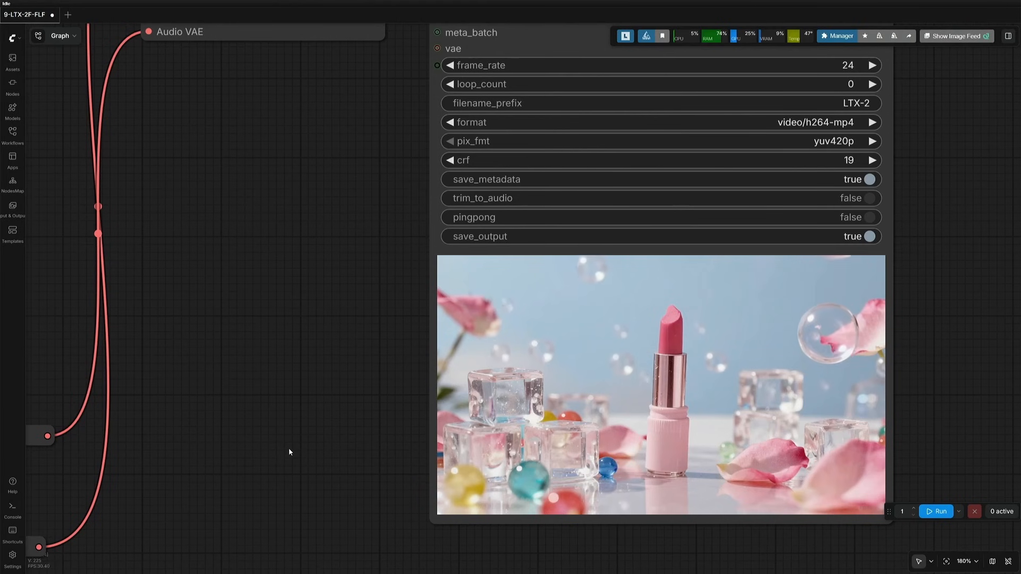
Select the row of String (Multiline) prompt nodes above the first-frame images.
{"action": "scroll", "coordinate": [263, 452], "scroll_direction": "down", "scroll_amount": 1}
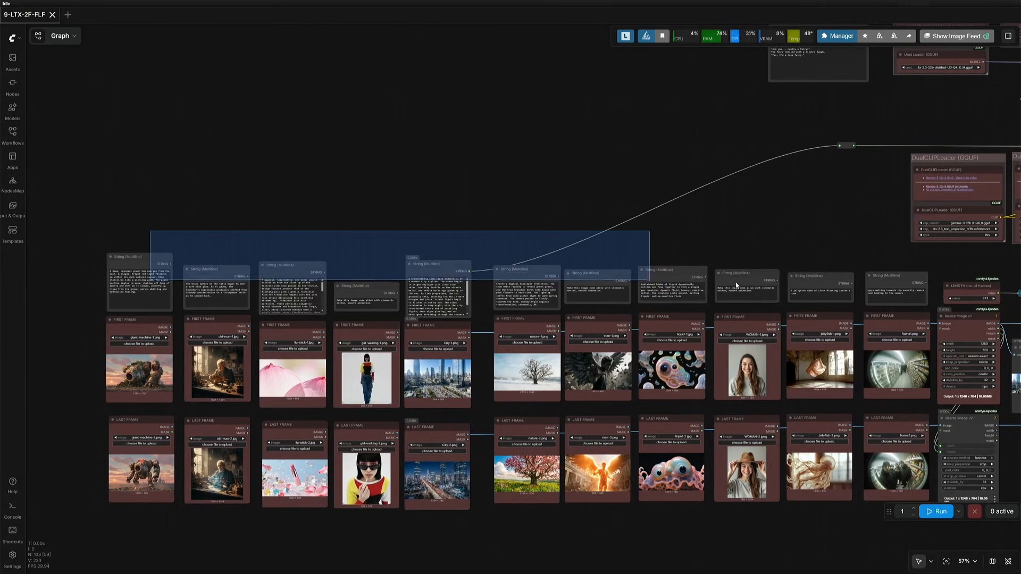
{"action": "left_click_drag", "start_coordinate": [150, 230], "coordinate": [898, 297]}
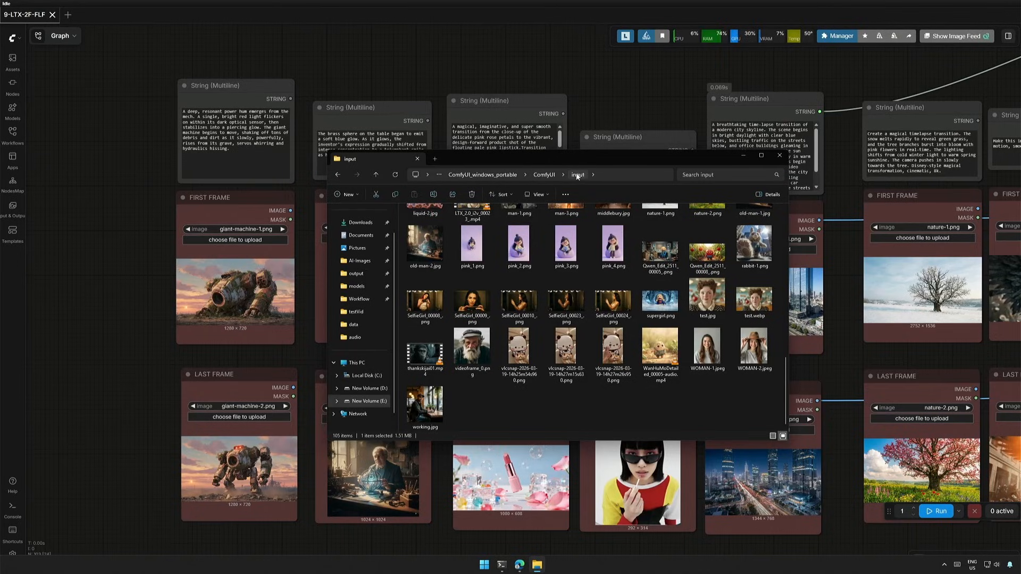
Browse the ComfyUI input folder in File Explorer down to the giant-machine and Flux2-Klein image files.
{"action": "scroll", "coordinate": [617, 298], "scroll_direction": "up", "scroll_amount": 5}
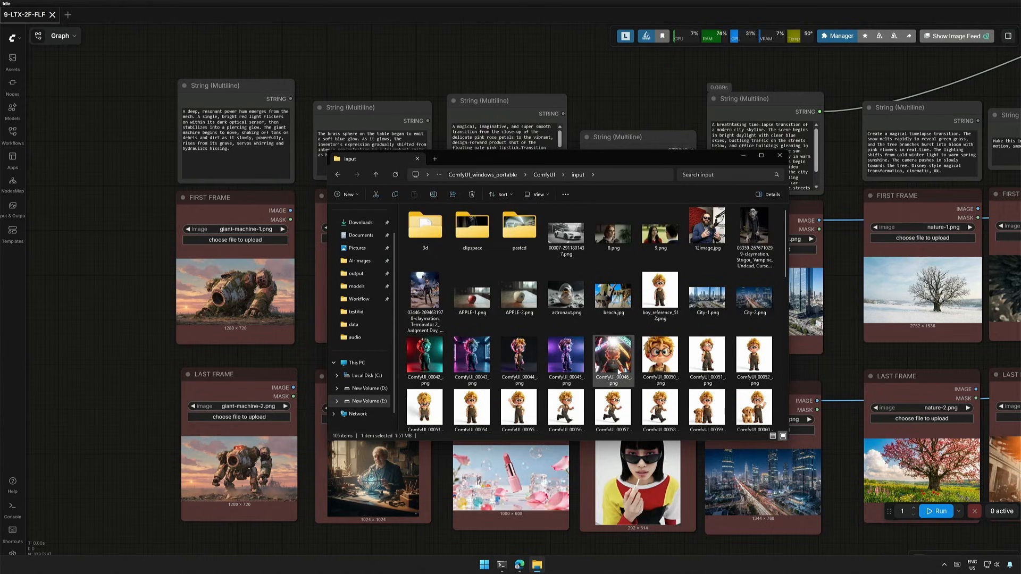
{"action": "scroll", "coordinate": [617, 356], "scroll_direction": "down", "scroll_amount": 2}
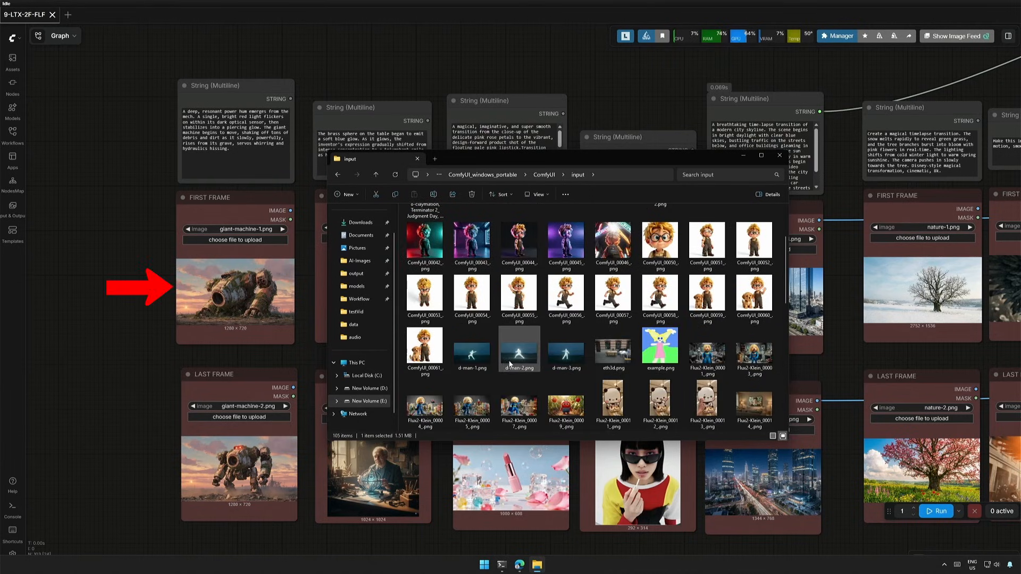
{"action": "scroll", "coordinate": [644, 360], "scroll_direction": "down", "scroll_amount": 3}
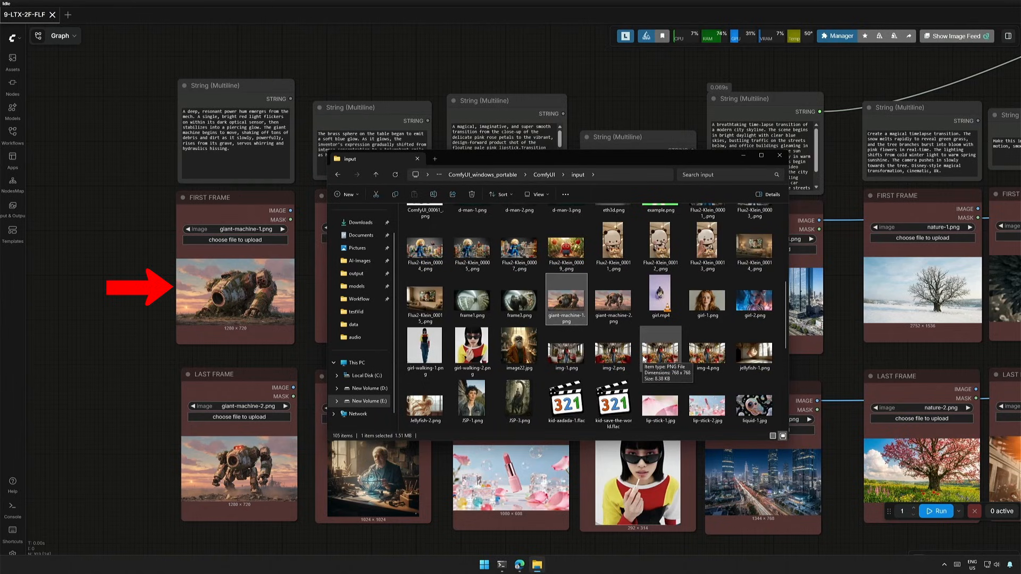
{"action": "left_click", "coordinate": [678, 253]}
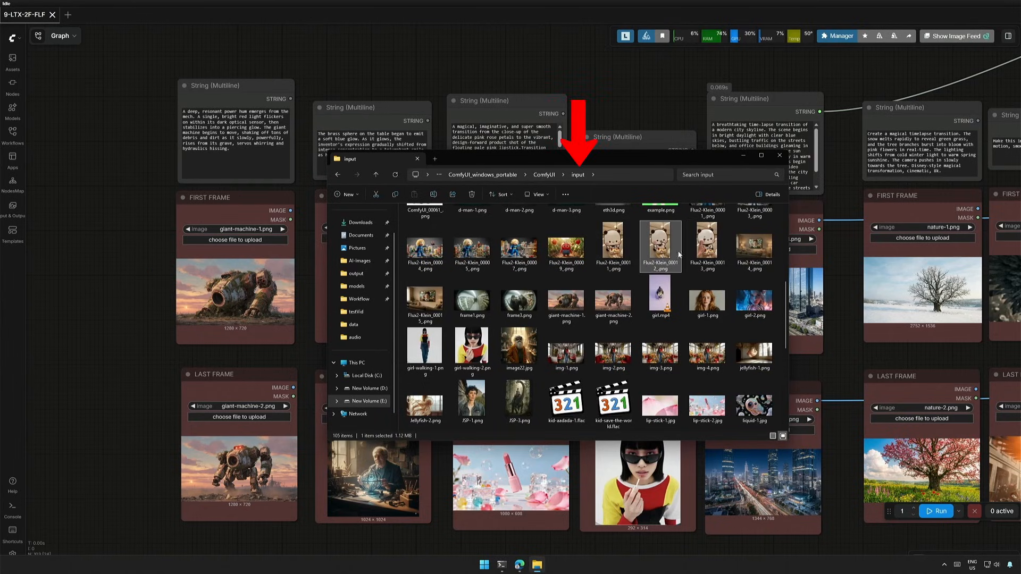
{"action": "left_click", "coordinate": [708, 247]}
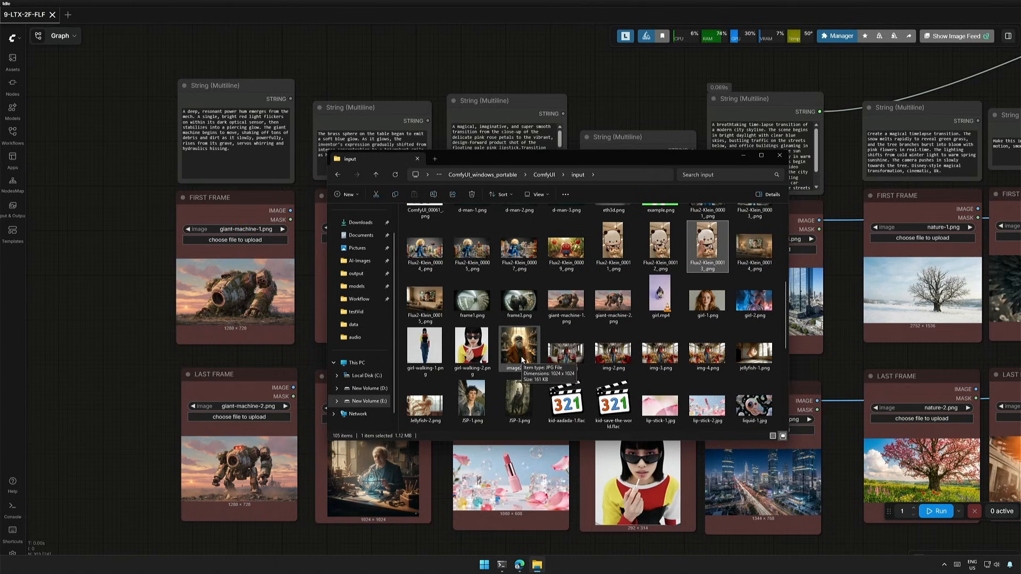
Look through the rest of the input folder's images, back up to the City files, and return to the ComfyUI graph.
{"action": "scroll", "coordinate": [522, 360], "scroll_direction": "down", "scroll_amount": 3}
{"action": "scroll", "coordinate": [521, 359], "scroll_direction": "down", "scroll_amount": 2}
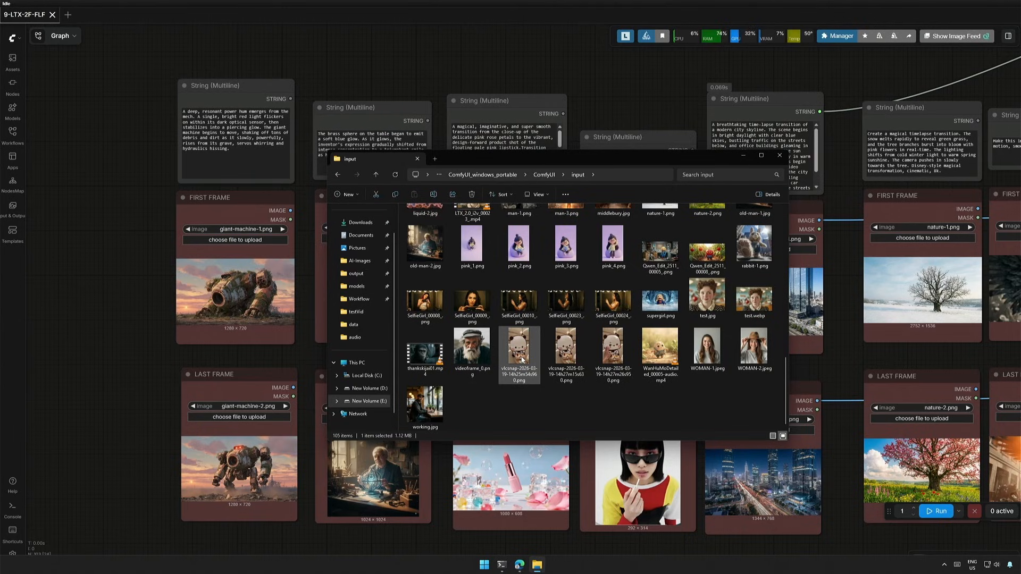
{"action": "left_click", "coordinate": [658, 261]}
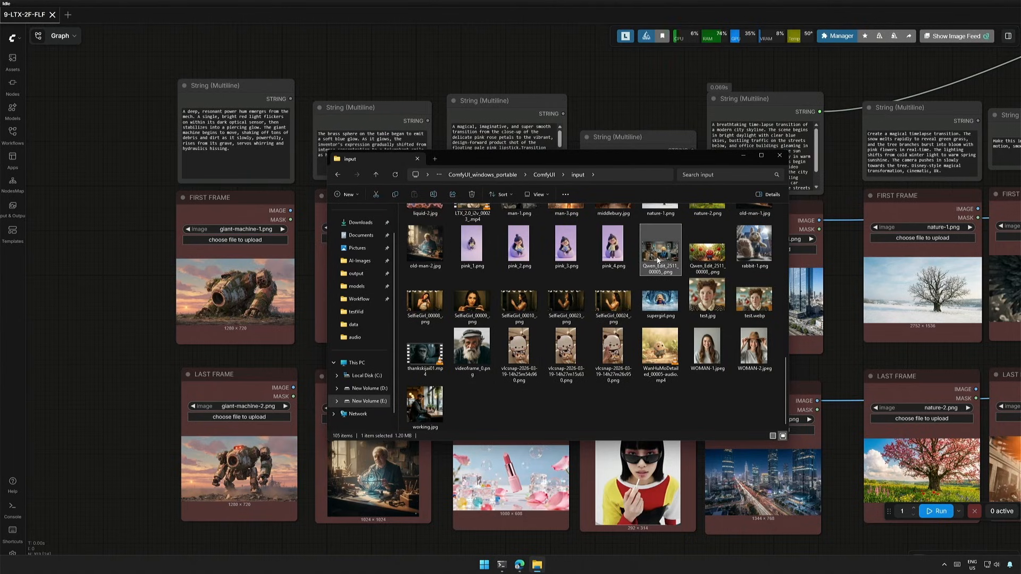
{"action": "scroll", "coordinate": [639, 303], "scroll_direction": "up", "scroll_amount": 3}
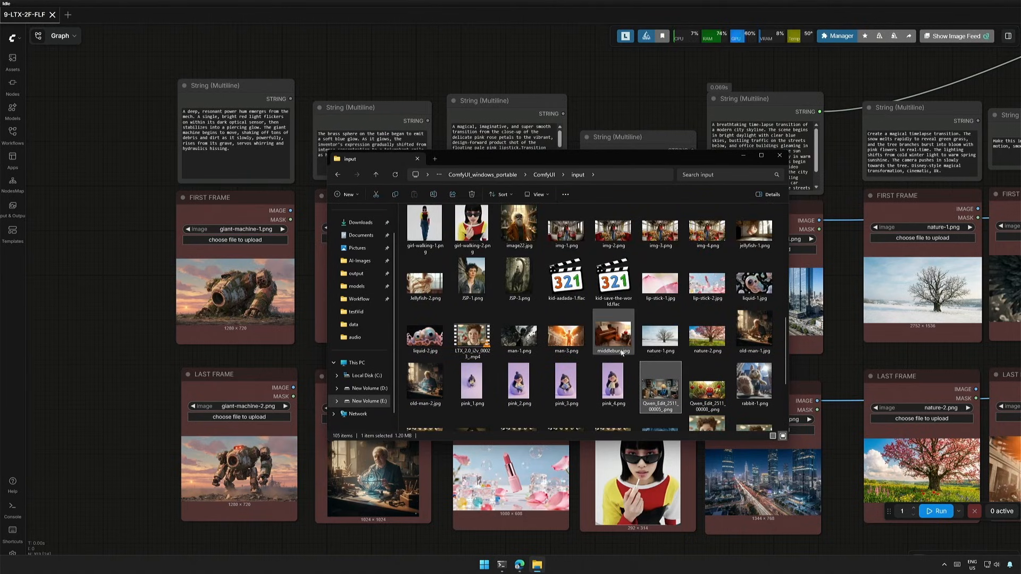
{"action": "scroll", "coordinate": [620, 358], "scroll_direction": "up", "scroll_amount": 5}
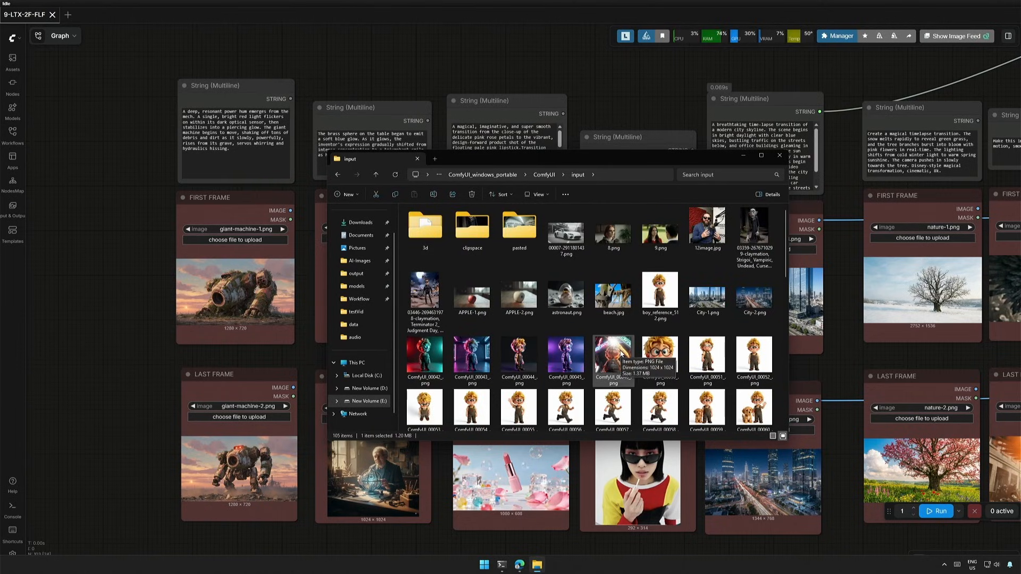
{"action": "left_click", "coordinate": [711, 303]}
{"action": "left_click", "coordinate": [83, 298]}
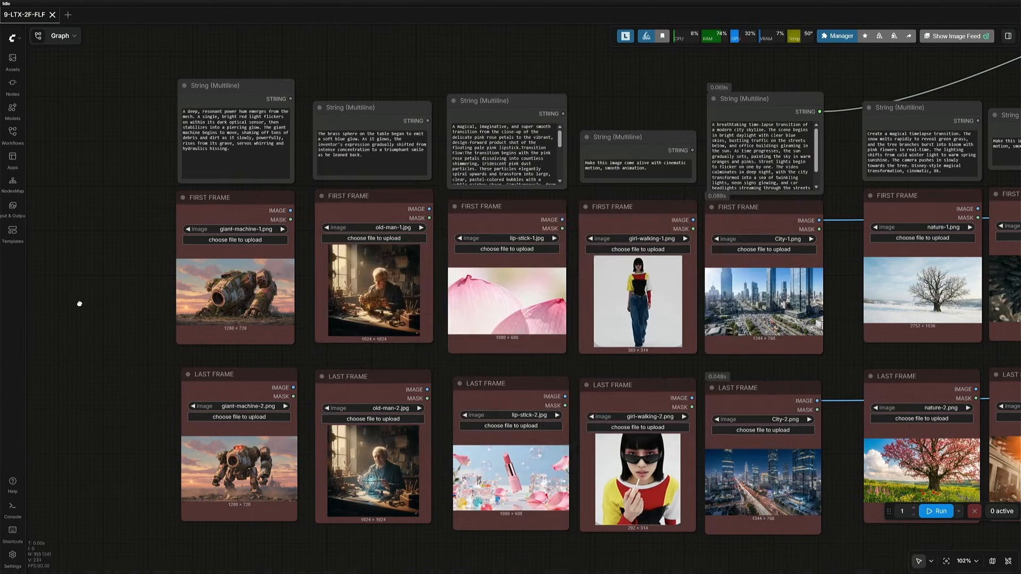